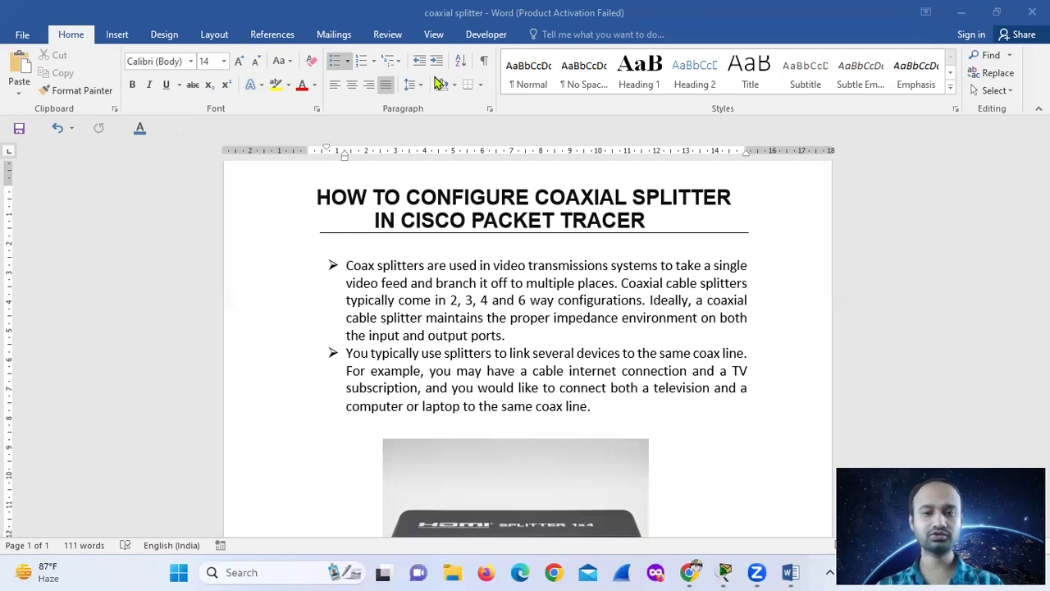
- Read through the coaxial splitter notes in the document down to the figure of a splitter
{"action": "scroll", "coordinate": [587, 289], "scroll_direction": "down", "scroll_amount": 1}
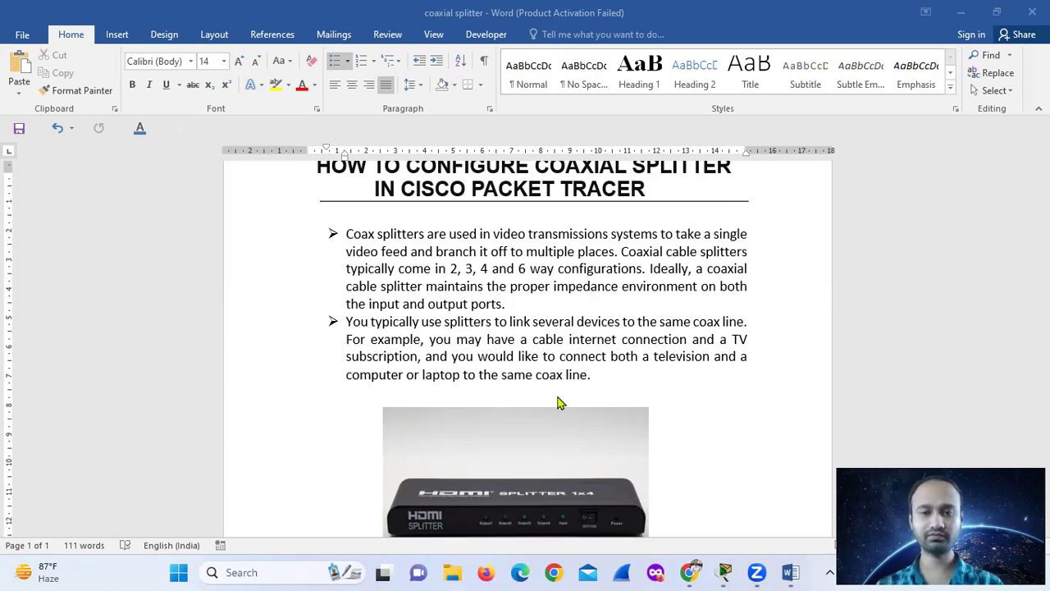
{"action": "scroll", "coordinate": [558, 401], "scroll_direction": "down", "scroll_amount": 1}
{"action": "scroll", "coordinate": [558, 402], "scroll_direction": "up", "scroll_amount": 1}
{"action": "scroll", "coordinate": [558, 402], "scroll_direction": "down", "scroll_amount": 1, "text": "ctrl"}
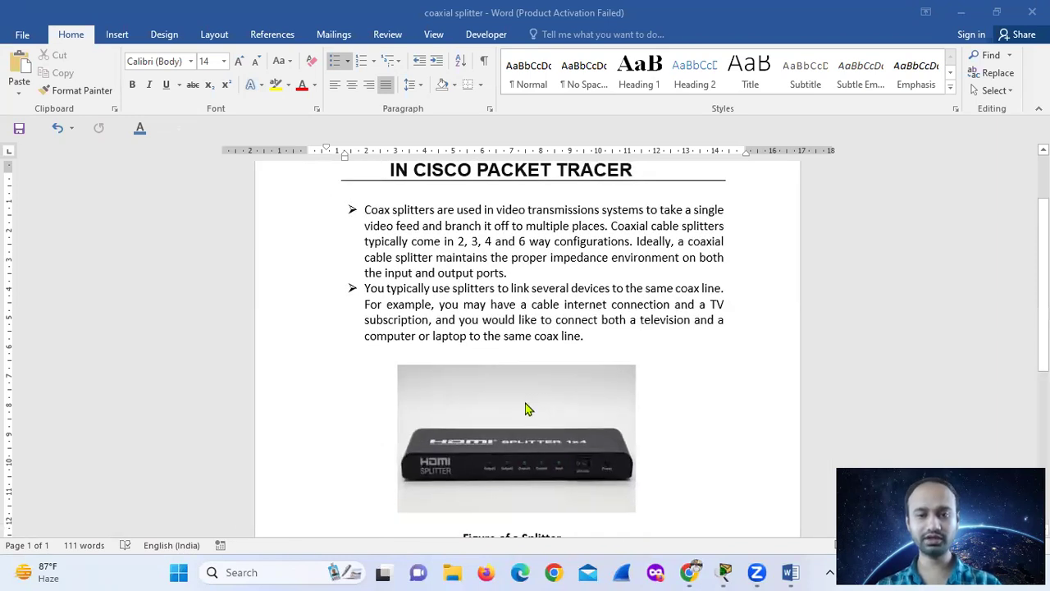
{"action": "scroll", "coordinate": [739, 385], "scroll_direction": "down", "scroll_amount": 2}
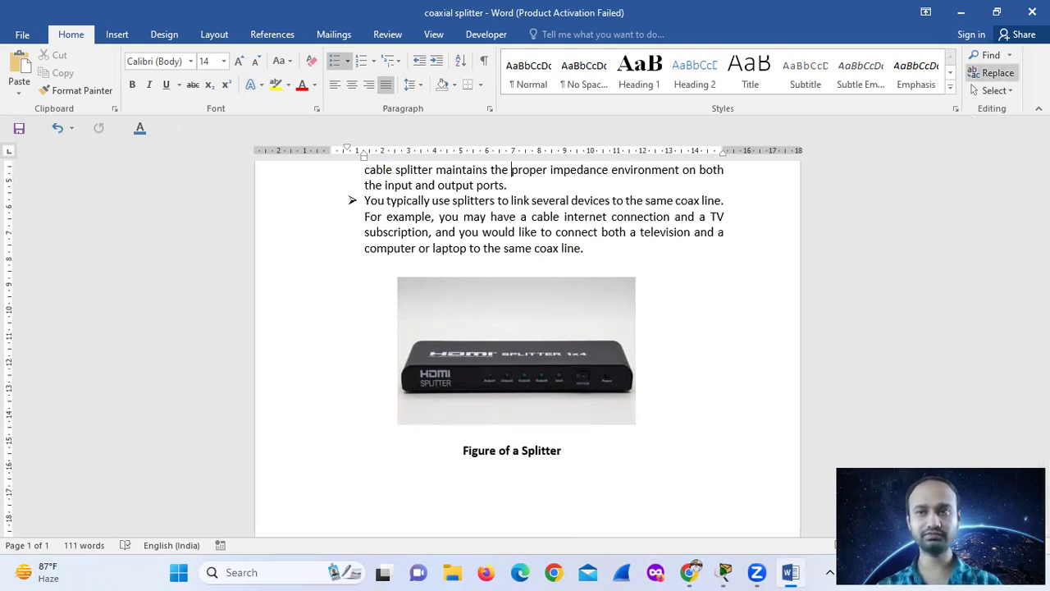
- Minimize the coaxial splitter document and switch to Cisco Packet Tracer
{"action": "left_click", "coordinate": [967, 12]}
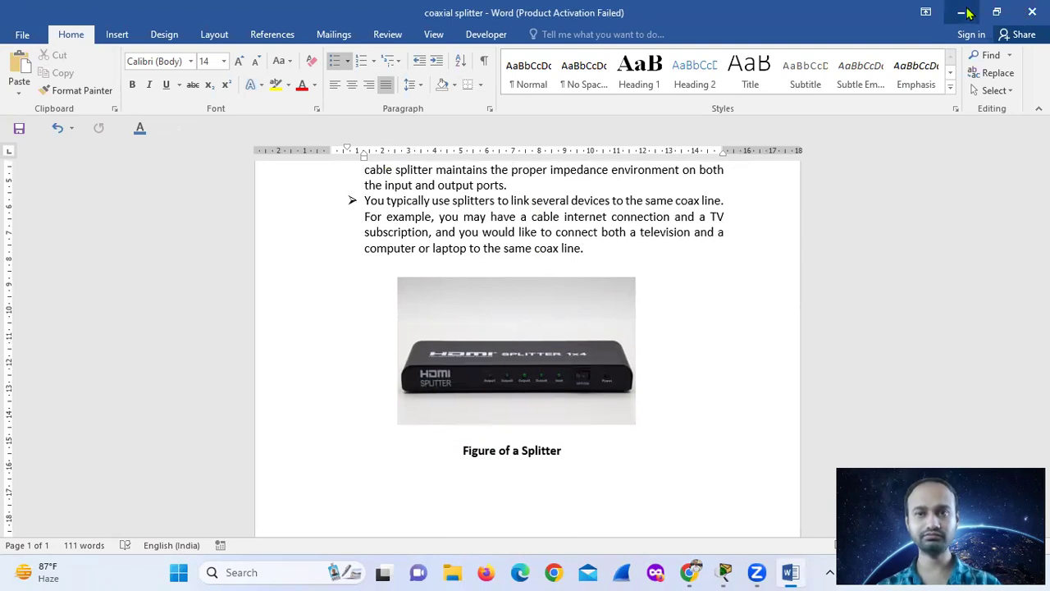
{"action": "mouse_move", "coordinate": [756, 572]}
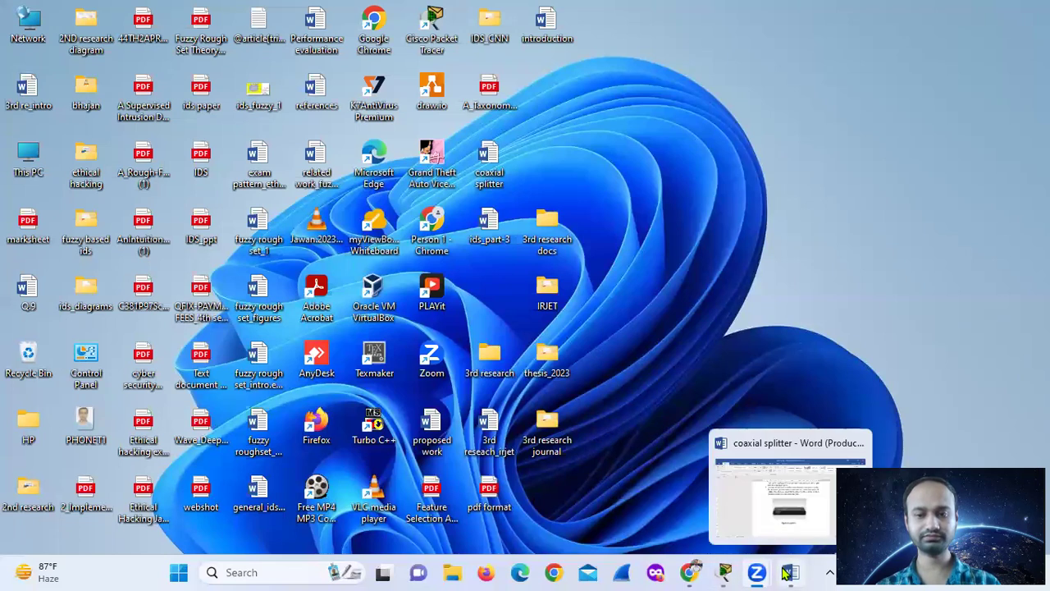
{"action": "left_click", "coordinate": [724, 571]}
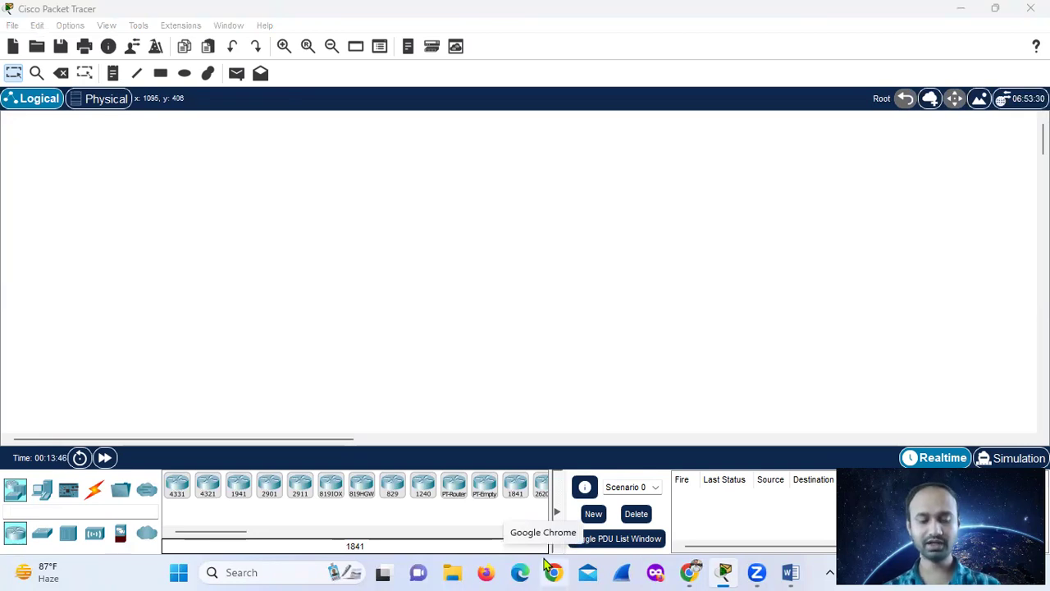
- Place a CoAxialSplitter-PT from the hub devices in the upper part of the empty logical workspace
{"action": "left_click", "coordinate": [42, 498]}
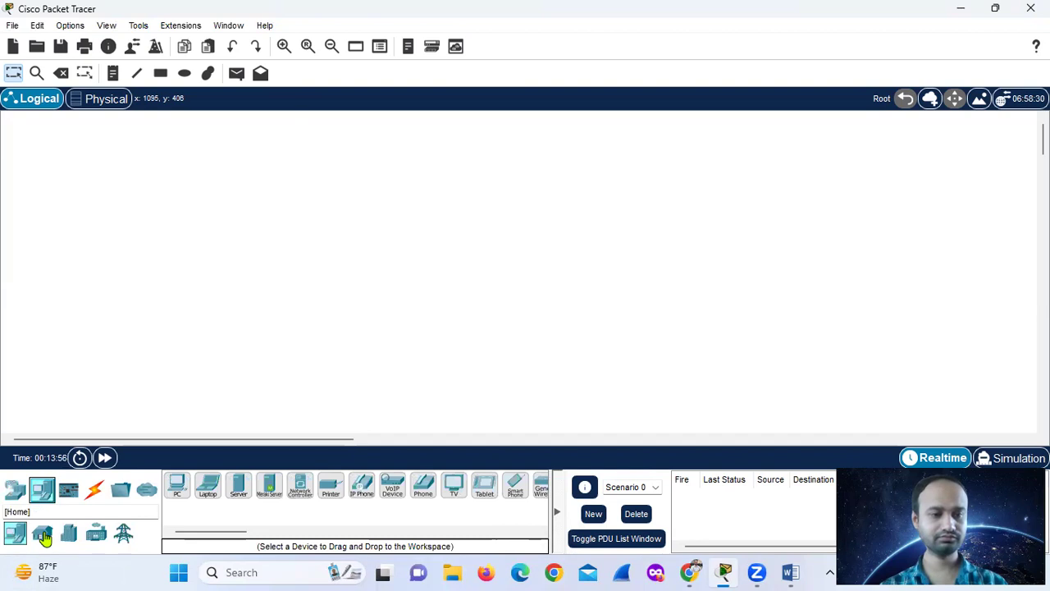
{"action": "left_click", "coordinate": [18, 495]}
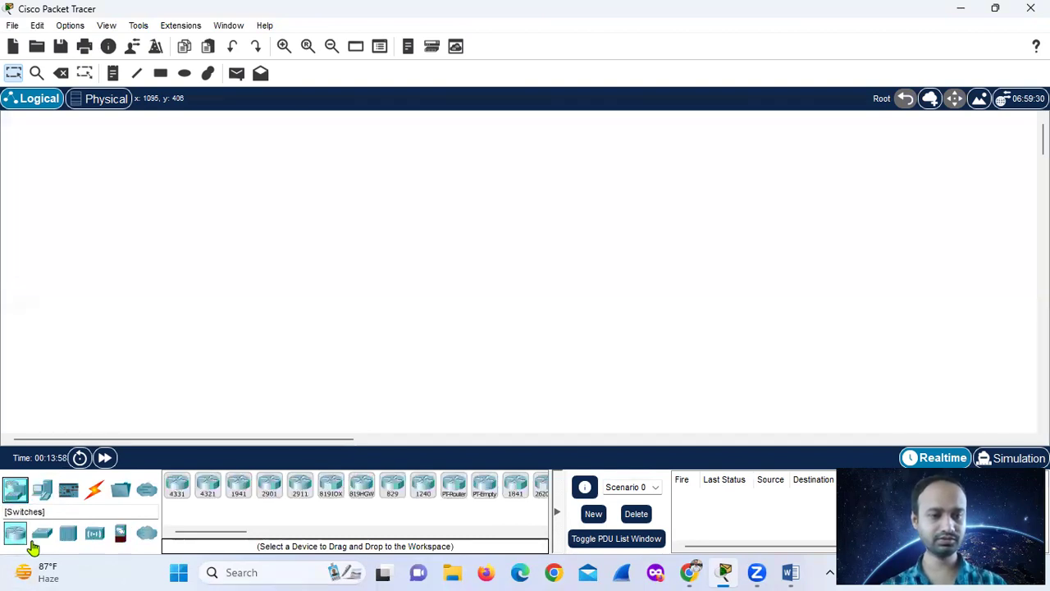
{"action": "left_click", "coordinate": [72, 535]}
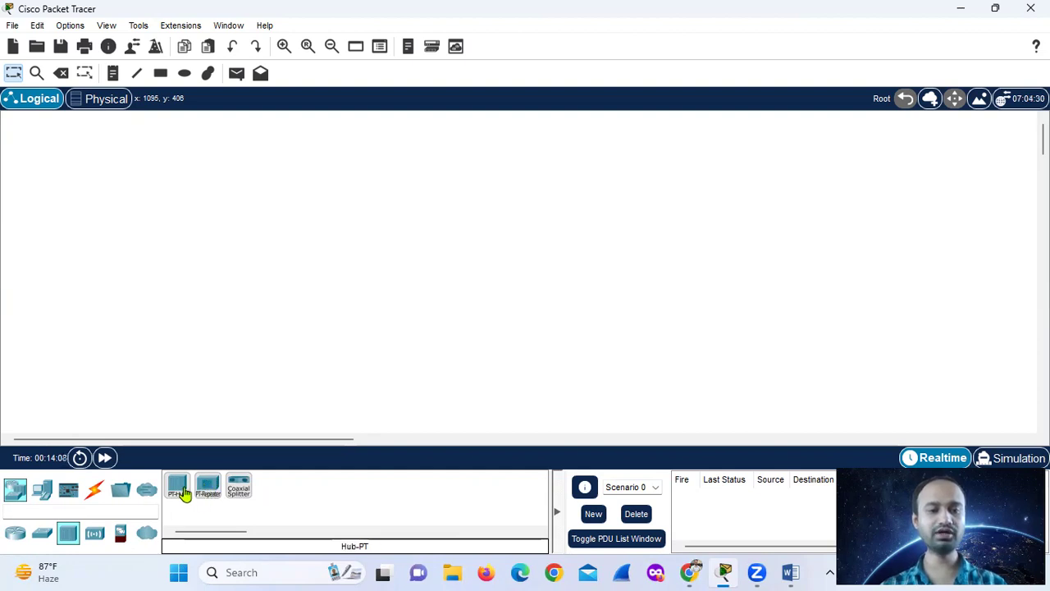
{"action": "left_click", "coordinate": [243, 501]}
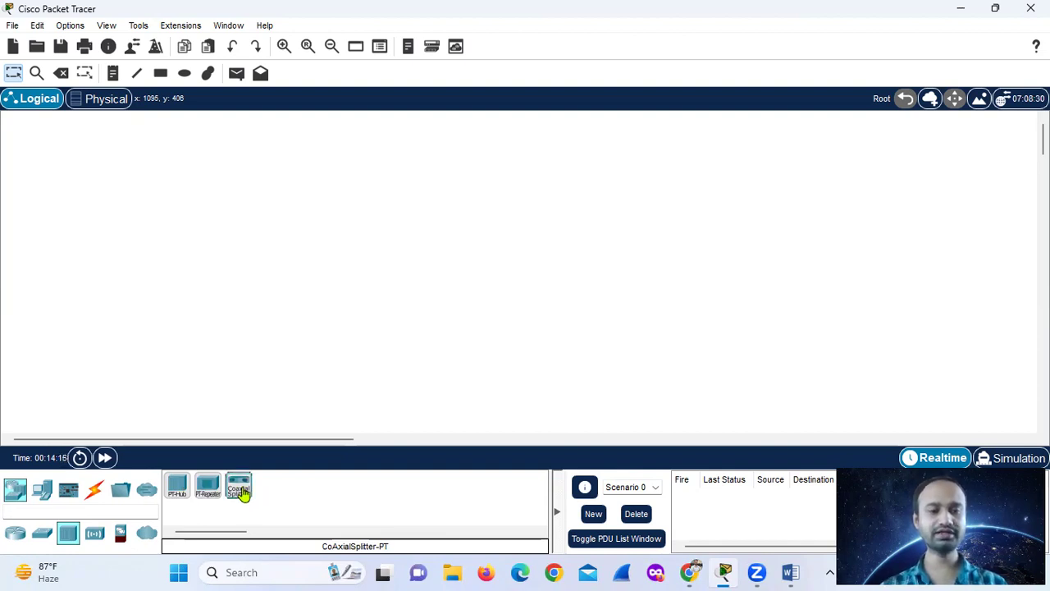
{"action": "left_click", "coordinate": [361, 167]}
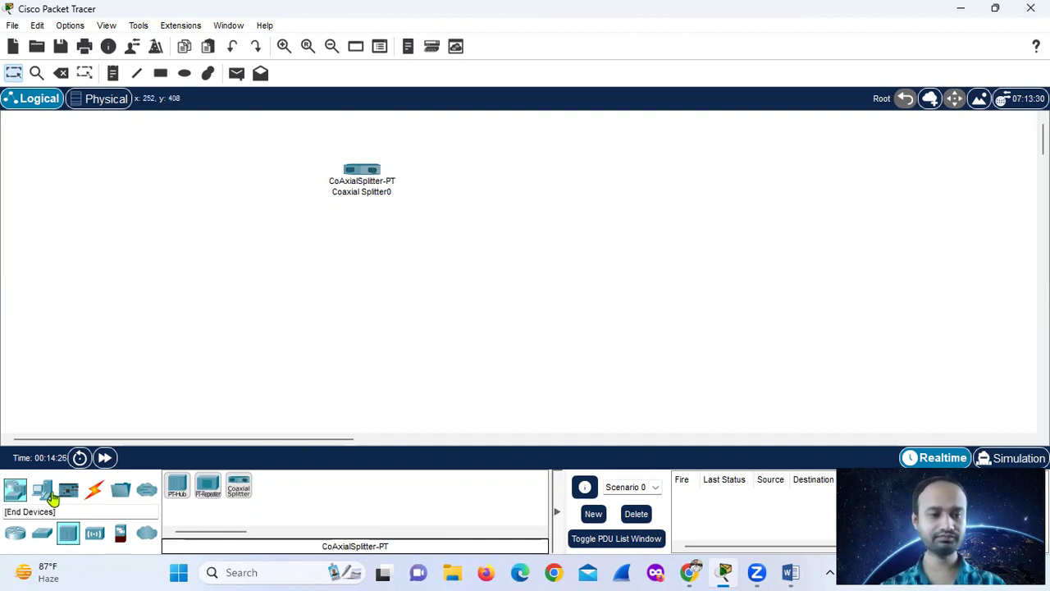
- Place a PT-Empty cloud below and beside the coaxial splitter, and a laptop beneath the cloud
{"action": "left_click", "coordinate": [146, 533]}
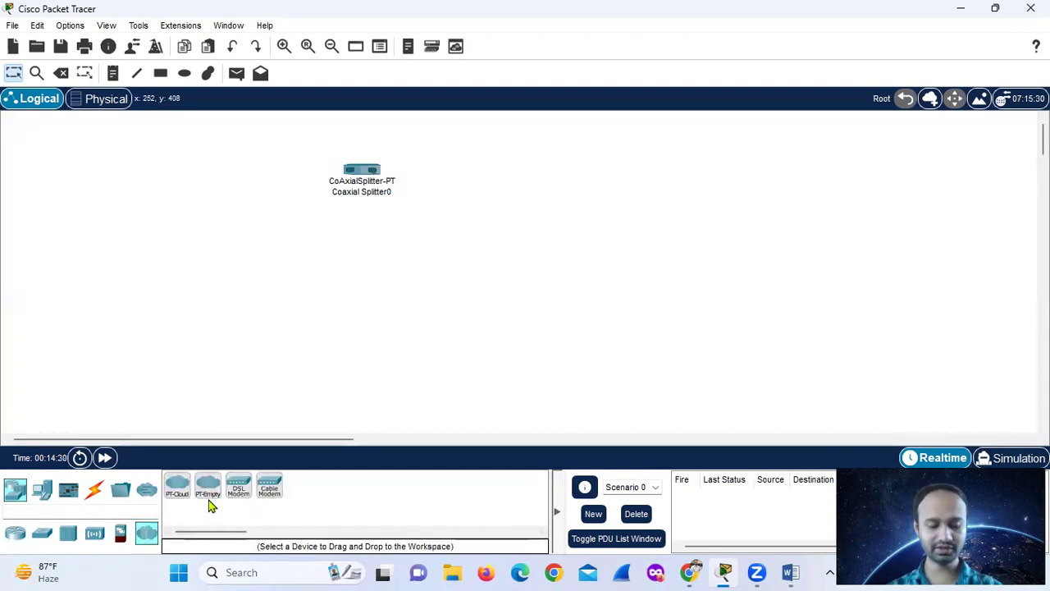
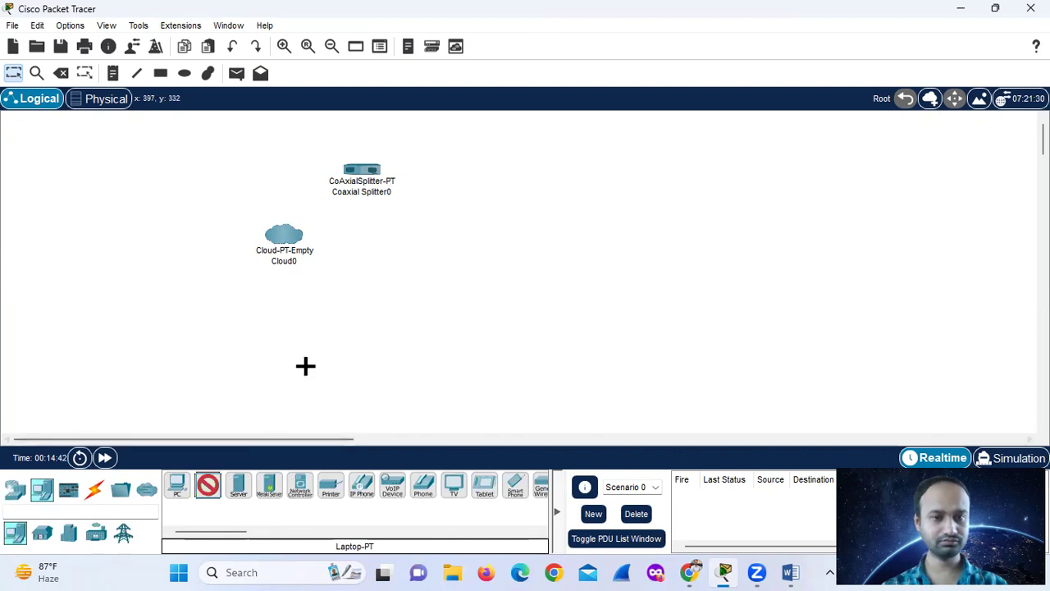
{"action": "left_click", "coordinate": [326, 324]}
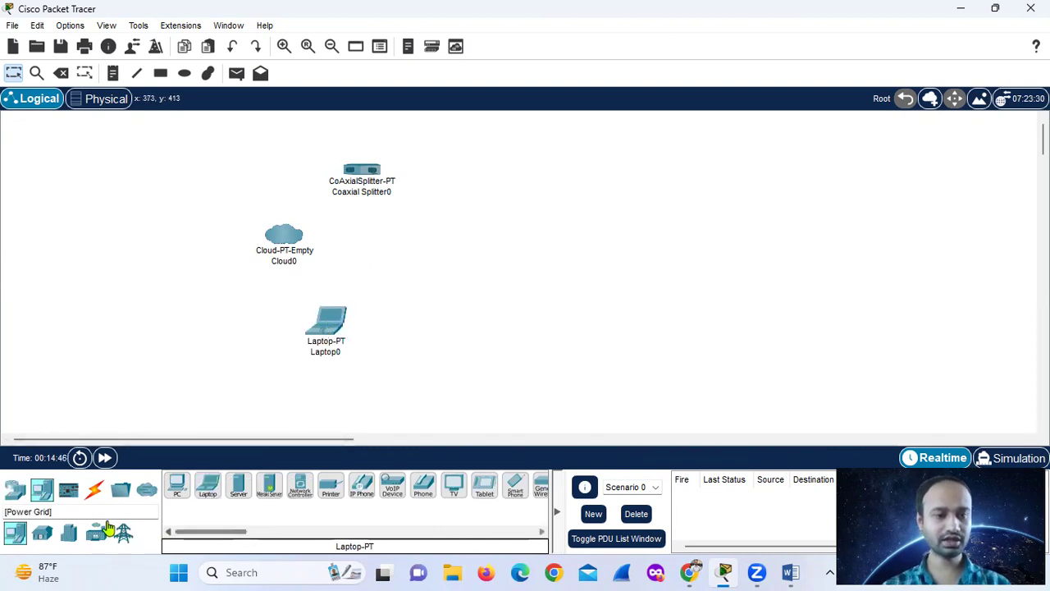
{"action": "left_click", "coordinate": [45, 539]}
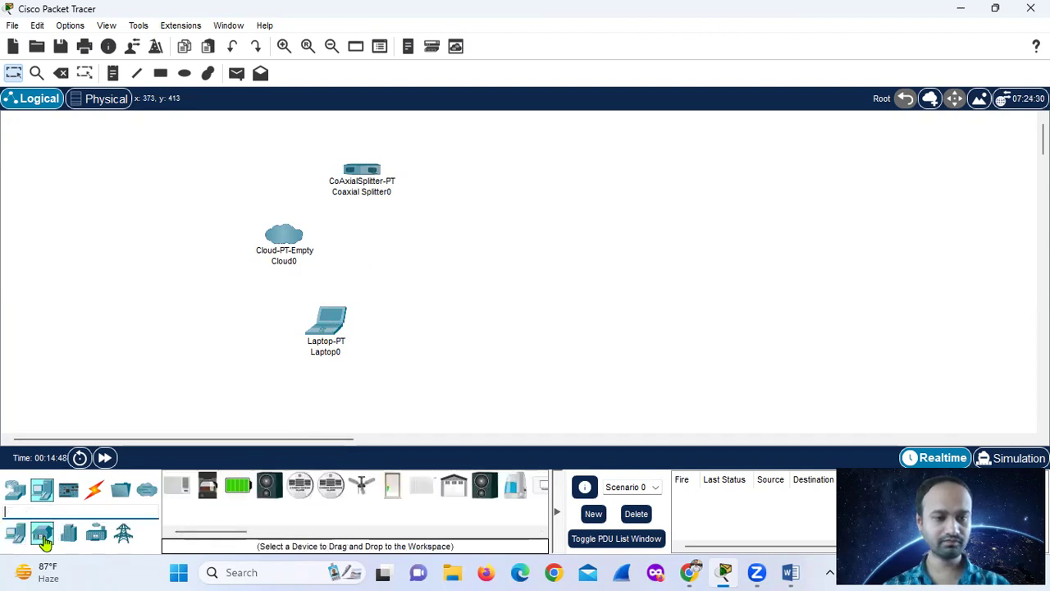
{"action": "left_click", "coordinate": [15, 490]}
{"action": "left_click", "coordinate": [51, 491]}
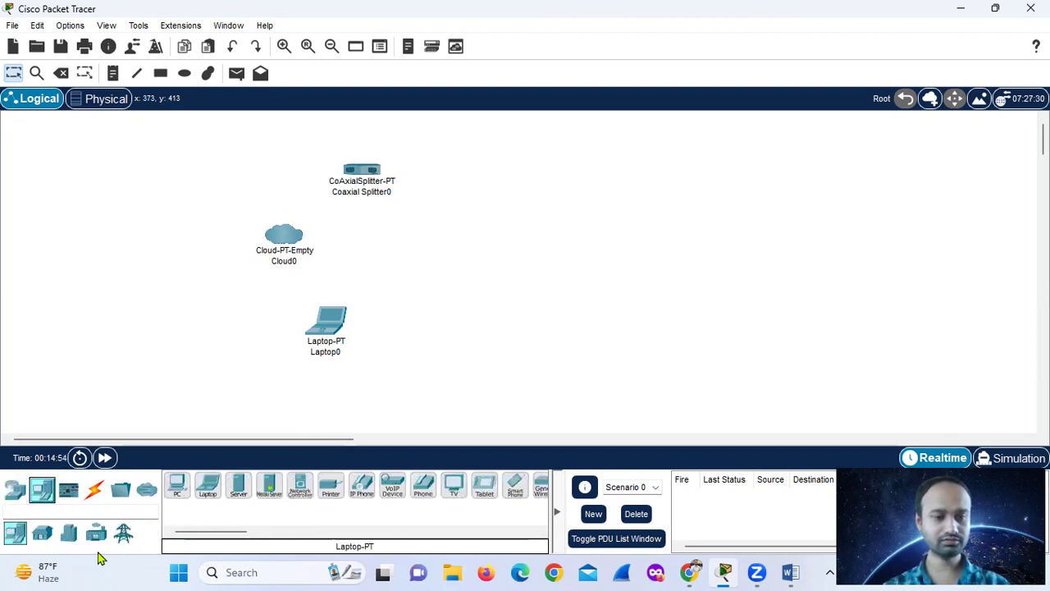
{"action": "left_click", "coordinate": [15, 490]}
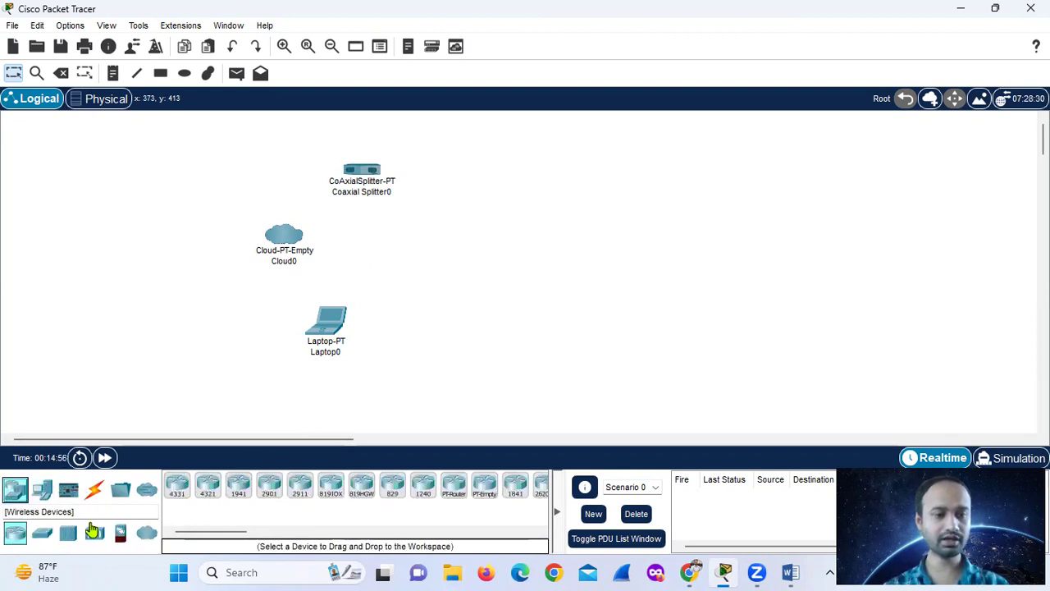
{"action": "left_click", "coordinate": [68, 533]}
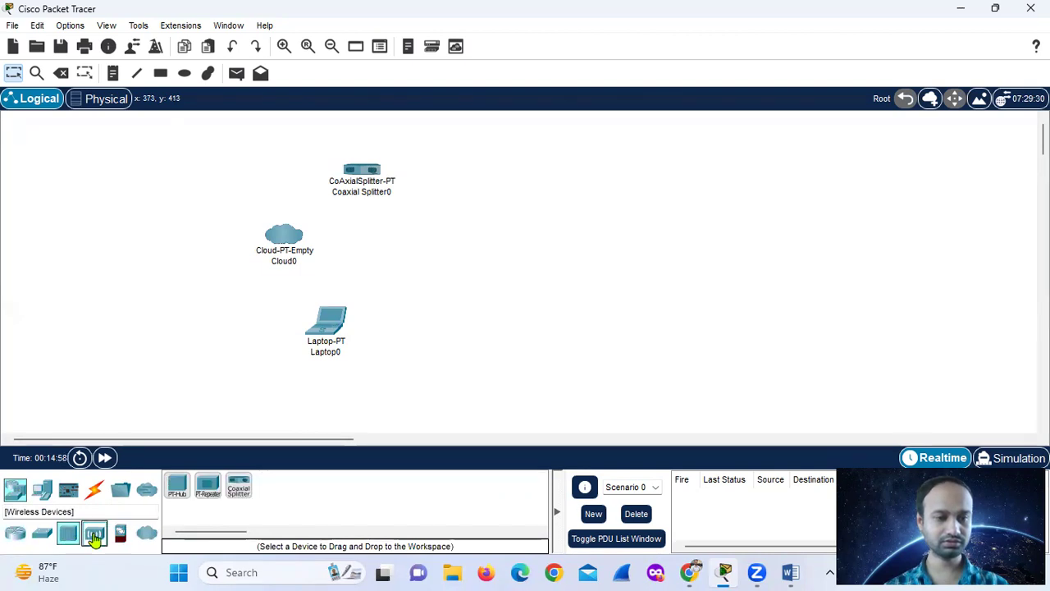
{"action": "left_click", "coordinate": [94, 535]}
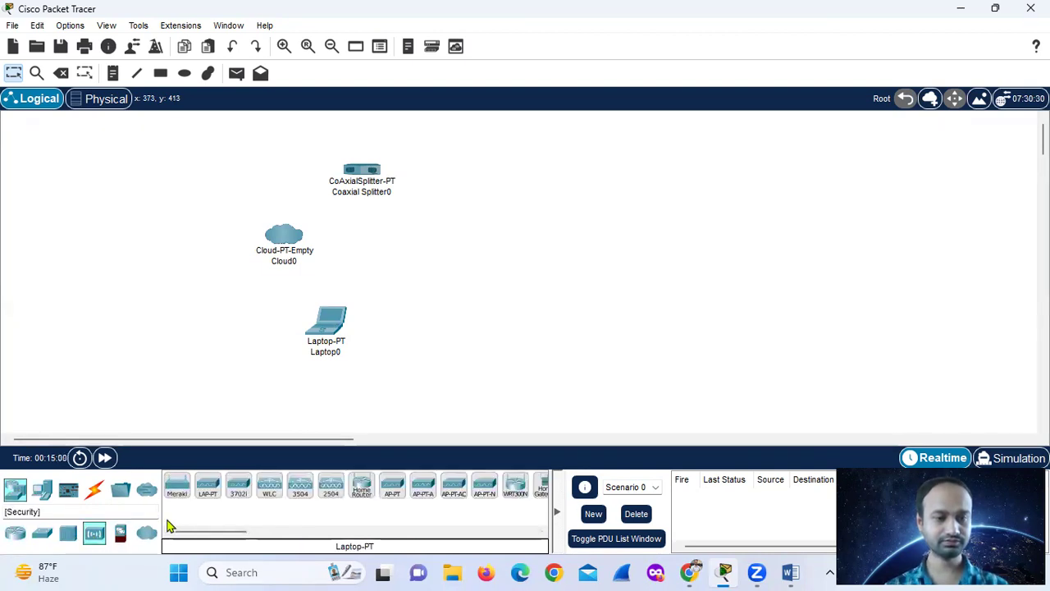
{"action": "mouse_move", "coordinate": [206, 534]}
{"action": "left_mouse_down"}
{"action": "mouse_move", "coordinate": [238, 541]}
{"action": "mouse_move", "coordinate": [199, 537]}
{"action": "left_mouse_up"}
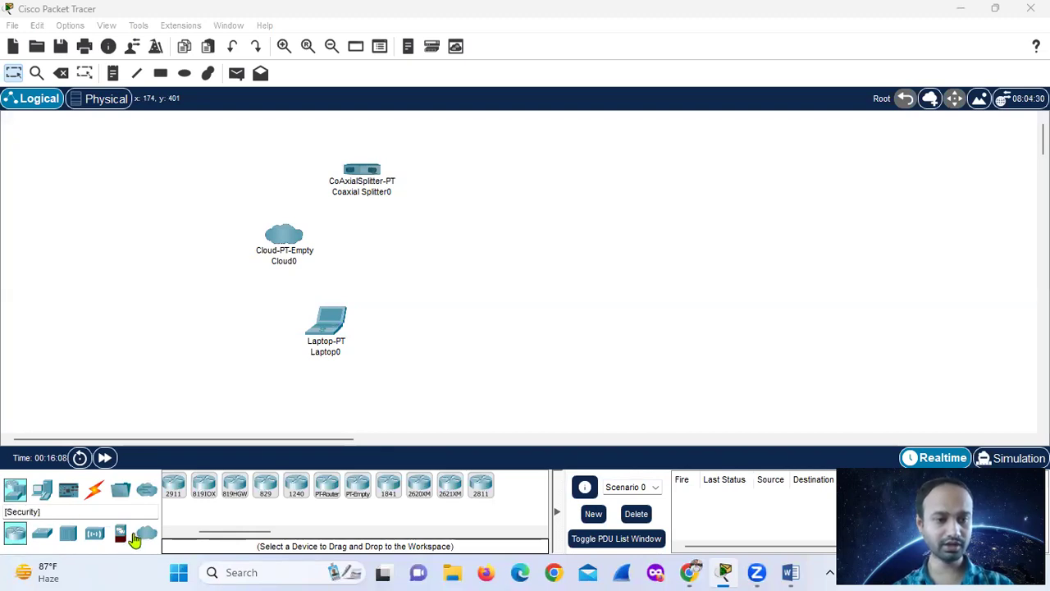
- Place two cable modems one above the other, to the right of the splitter and the laptop
{"action": "left_click", "coordinate": [144, 534]}
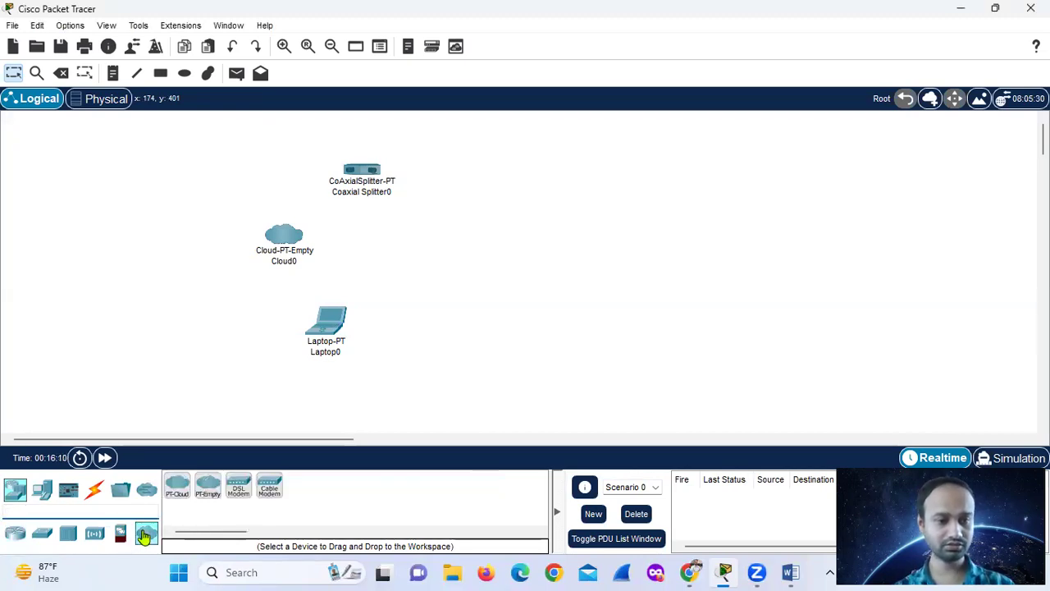
{"action": "left_click", "coordinate": [276, 503]}
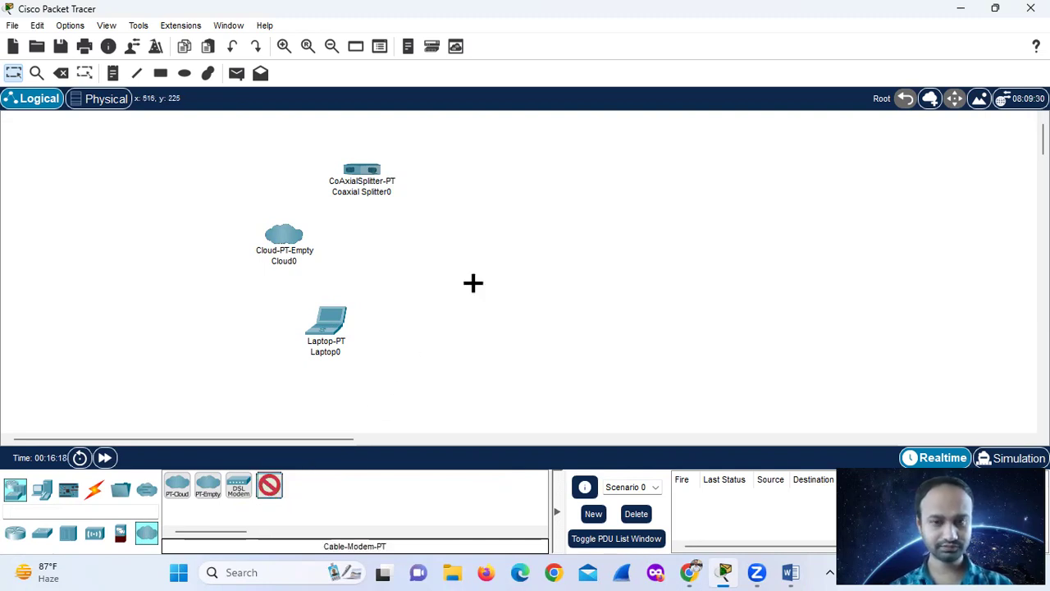
{"action": "left_click", "coordinate": [566, 194]}
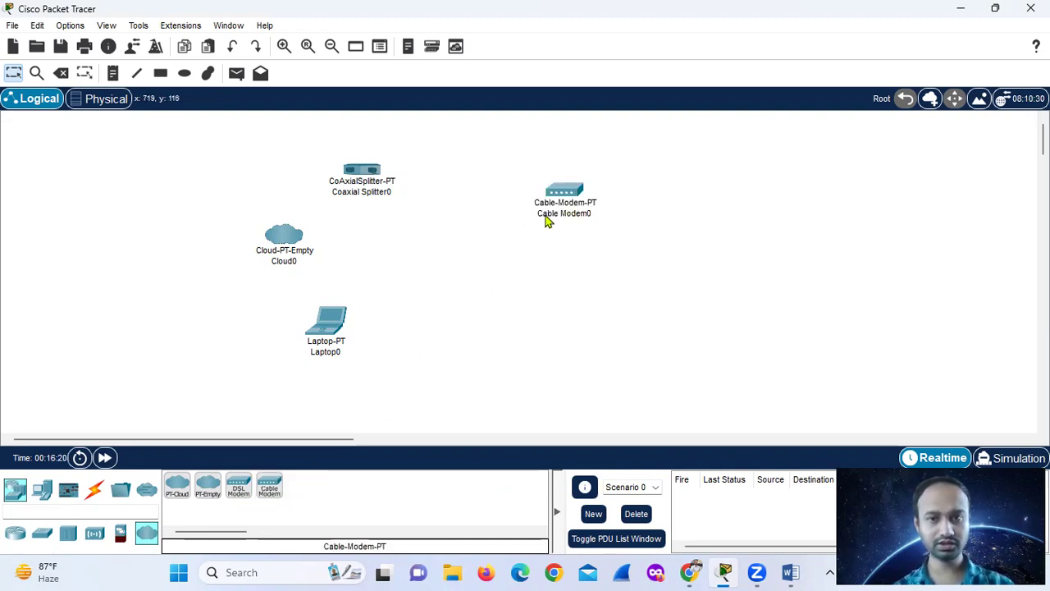
{"action": "left_click", "coordinate": [269, 490]}
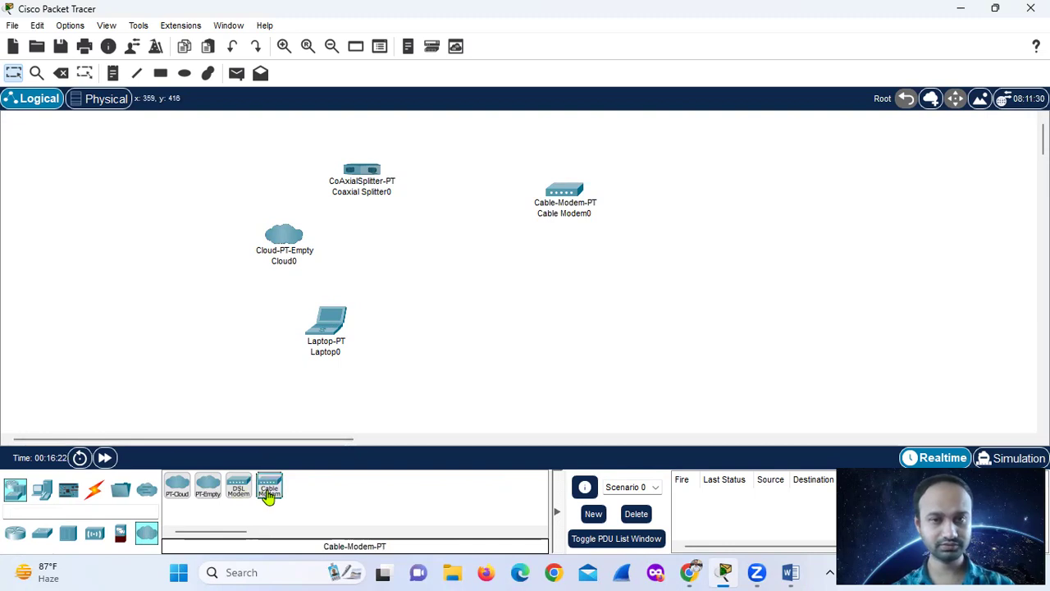
{"action": "left_click", "coordinate": [587, 325]}
{"action": "left_click_drag", "start_coordinate": [587, 324], "coordinate": [574, 325]}
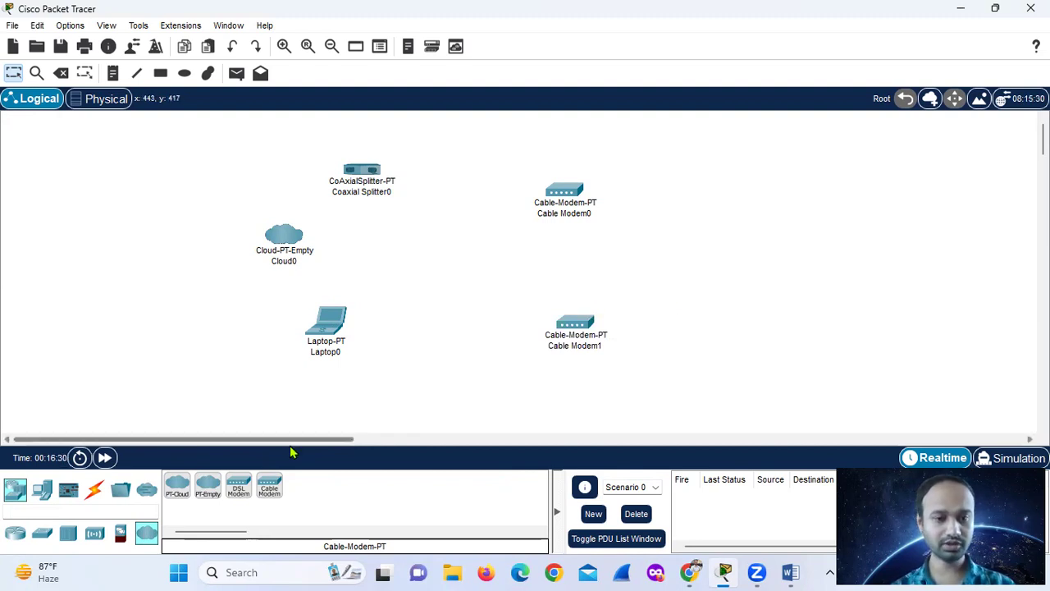
- Add a second laptop to the right of the upper cable modem and a PC to the right of the lower one
{"action": "left_click", "coordinate": [42, 490]}
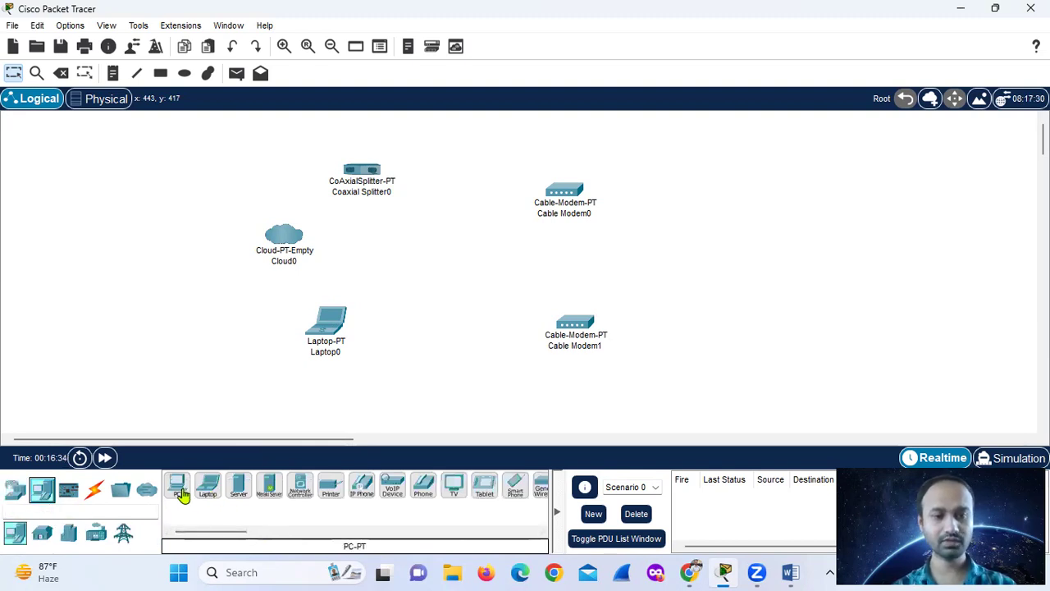
{"action": "left_click_drag", "start_coordinate": [206, 494], "coordinate": [737, 156]}
{"action": "left_click_drag", "start_coordinate": [177, 486], "coordinate": [754, 328]}
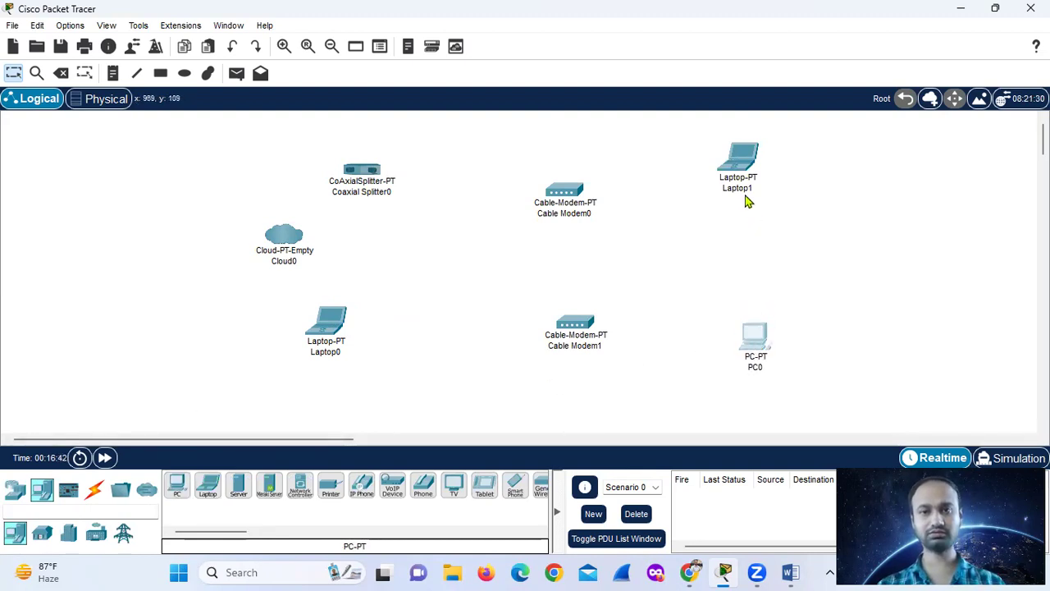
{"action": "left_click_drag", "start_coordinate": [745, 171], "coordinate": [749, 193]}
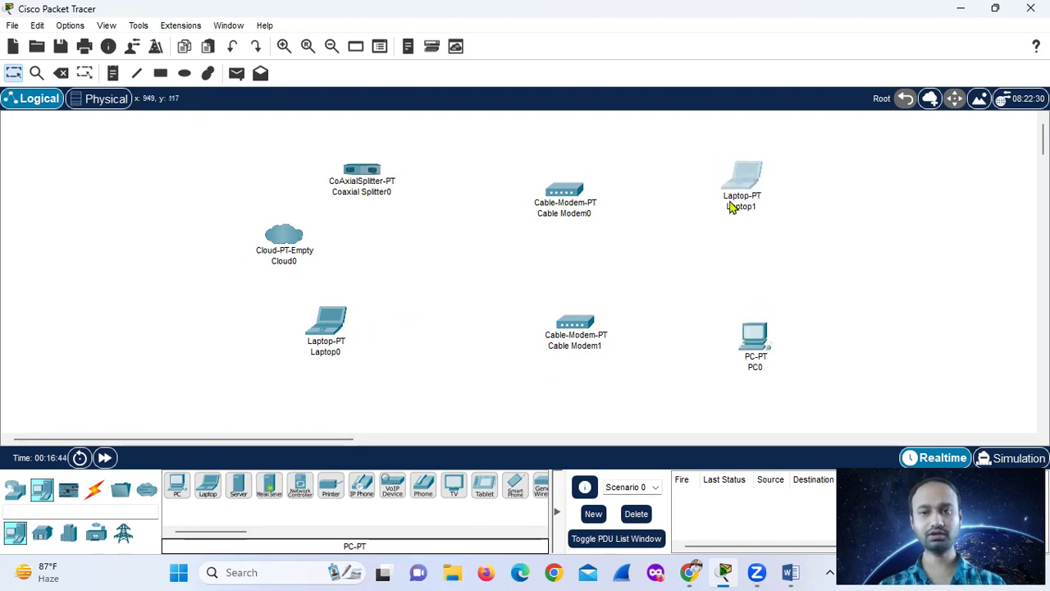
{"action": "left_click", "coordinate": [733, 205]}
{"action": "left_click", "coordinate": [789, 284]}
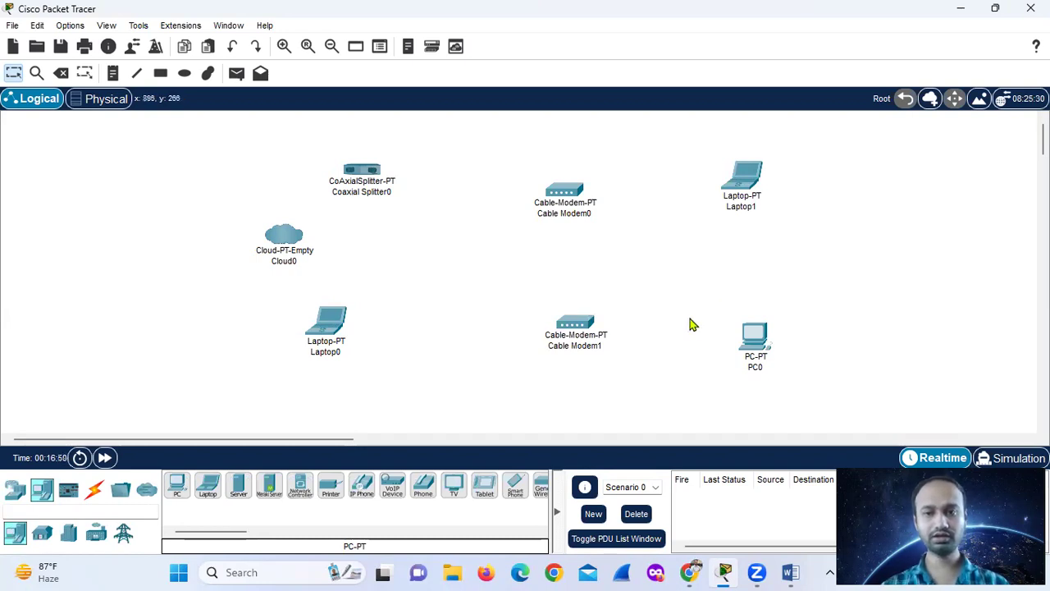
- Try to attach a Copper Straight-Through cable to Port 0 of Cable Modem0
{"action": "left_click", "coordinate": [94, 489]}
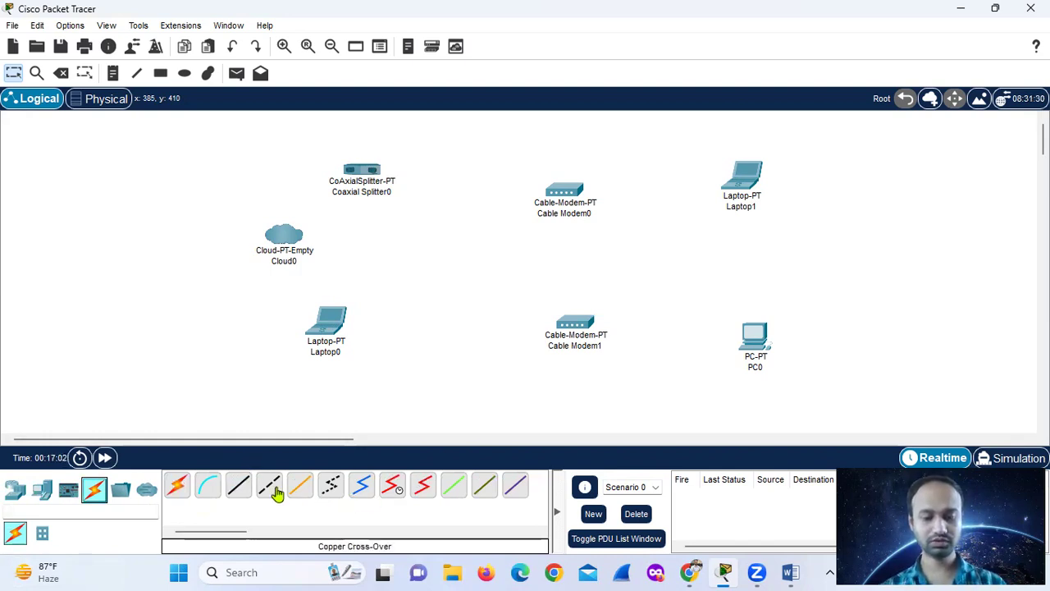
{"action": "left_click", "coordinate": [234, 488]}
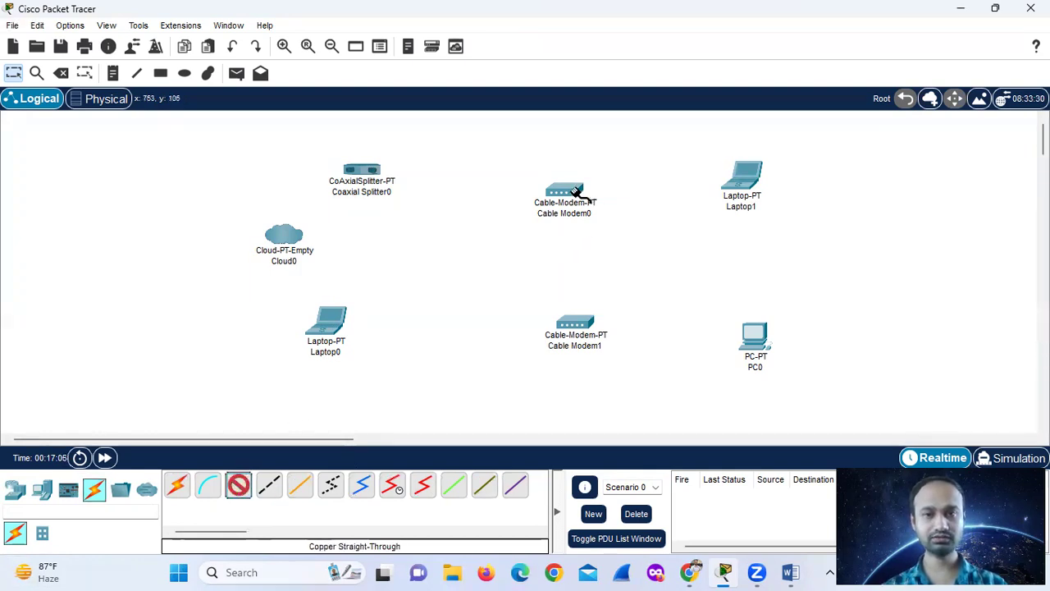
{"action": "mouse_move", "coordinate": [579, 192]}
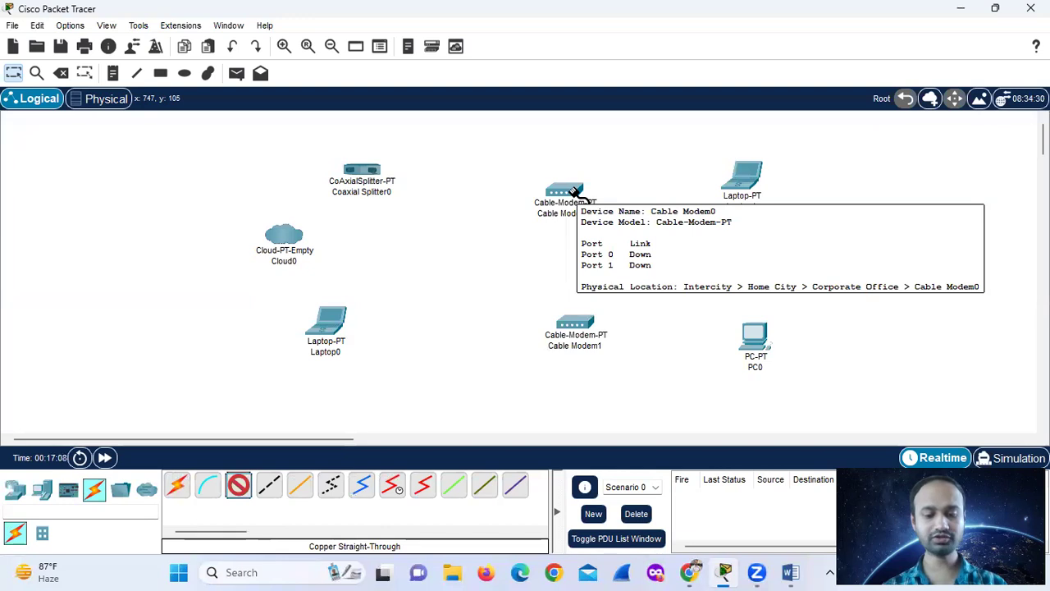
{"action": "left_click", "coordinate": [577, 191]}
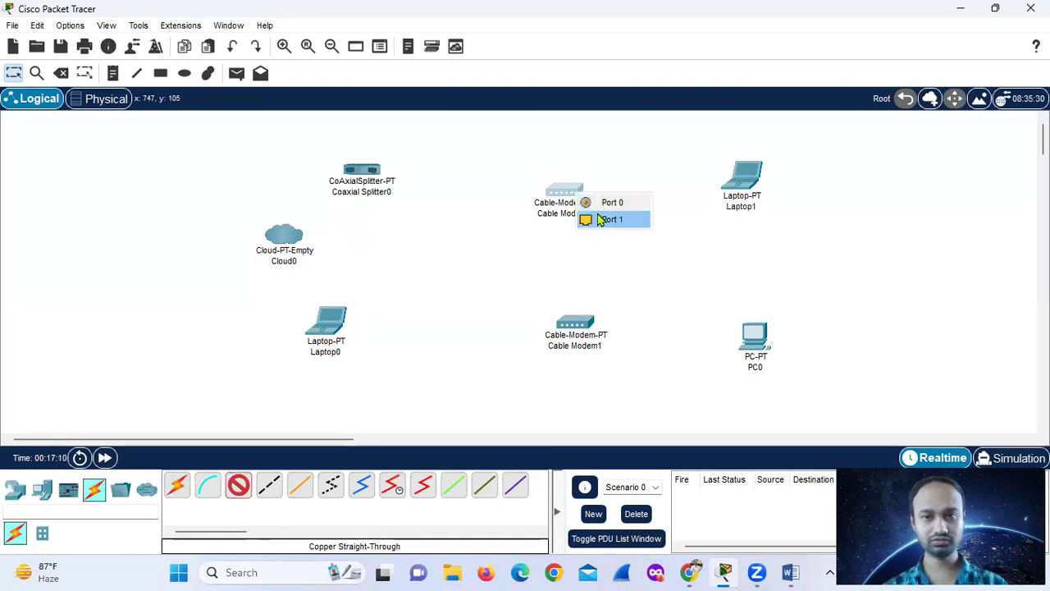
{"action": "left_click", "coordinate": [607, 205]}
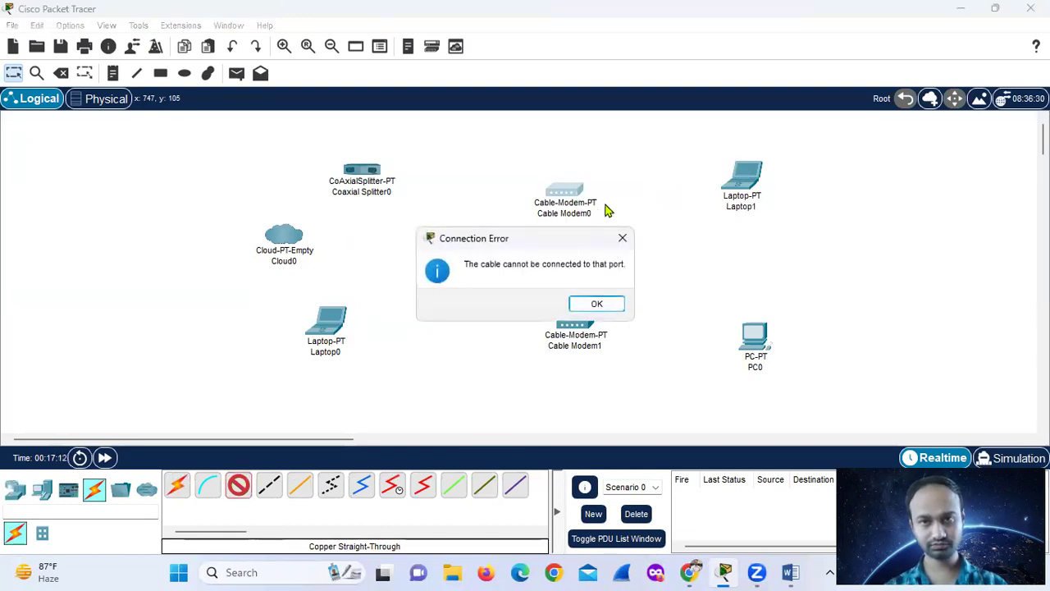
{"action": "left_click", "coordinate": [620, 239]}
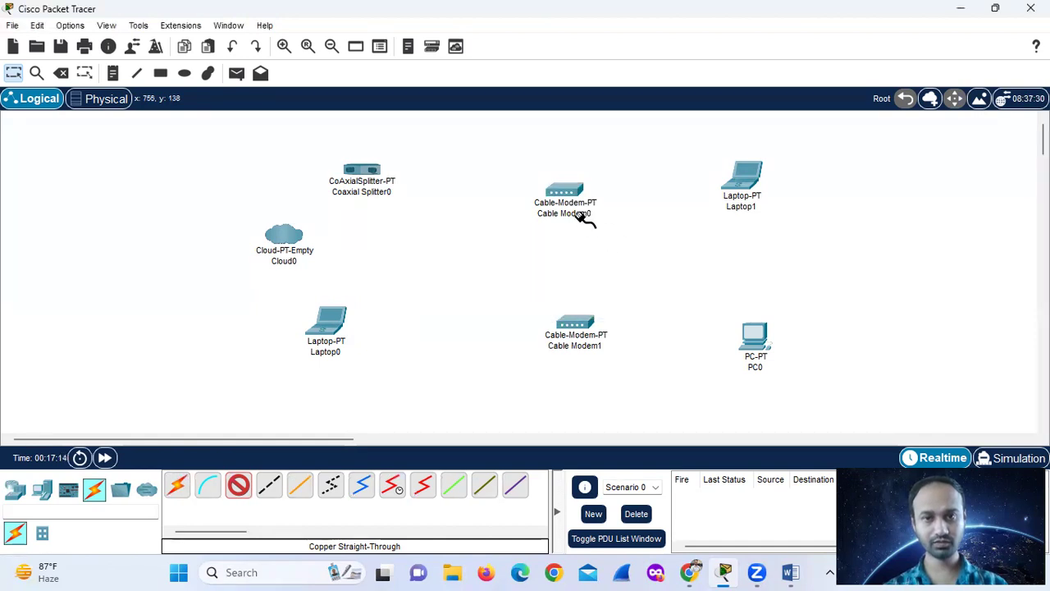
- Connect Port 1 of Cable Modem0 to FastEthernet0 of Laptop1 with the Copper Straight-Through cable
{"action": "left_click", "coordinate": [577, 196]}
{"action": "left_click", "coordinate": [589, 223]}
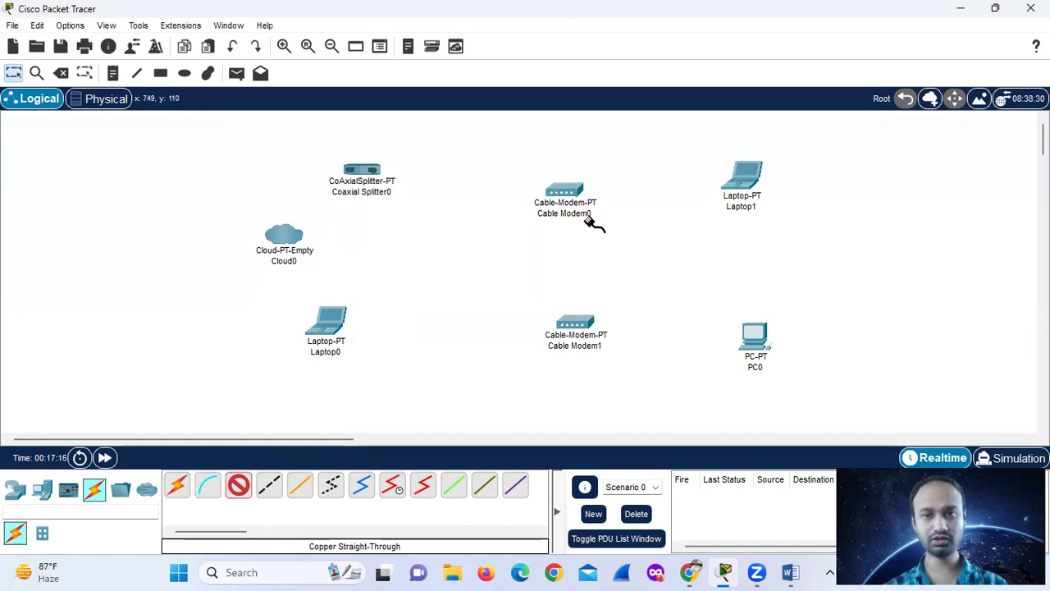
{"action": "left_click", "coordinate": [753, 191]}
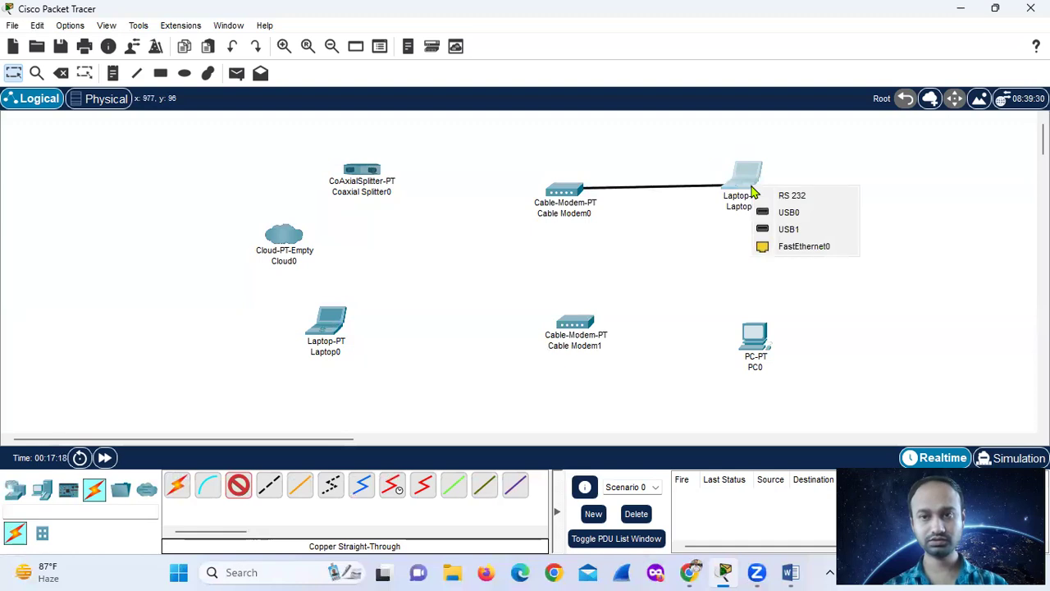
{"action": "left_click", "coordinate": [762, 248]}
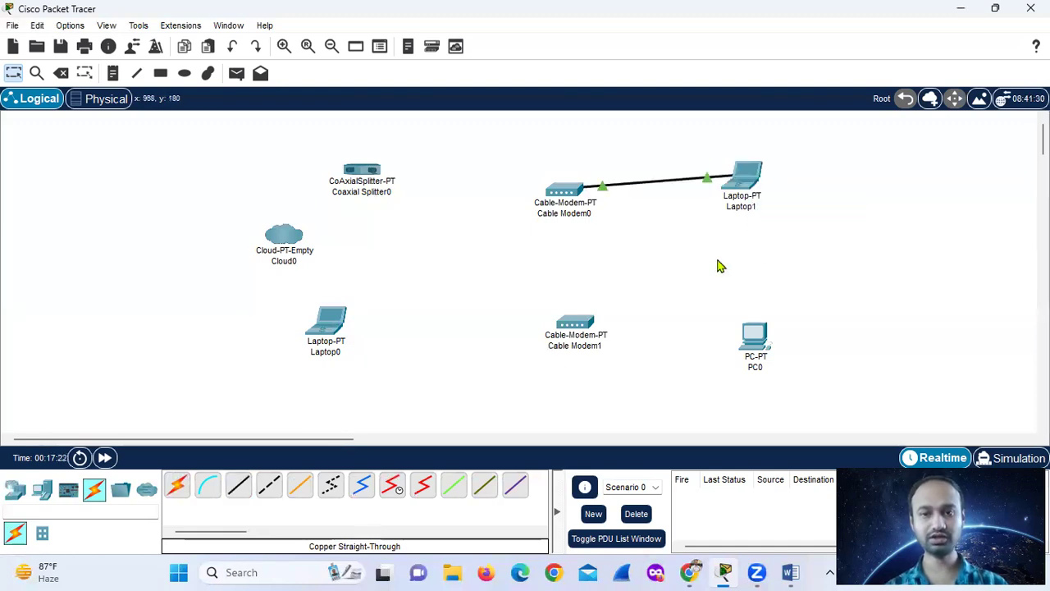
- Connect Port 1 of Cable Modem1 to FastEthernet0 of PC0 with a Copper Straight-Through cable
{"action": "left_click", "coordinate": [236, 488]}
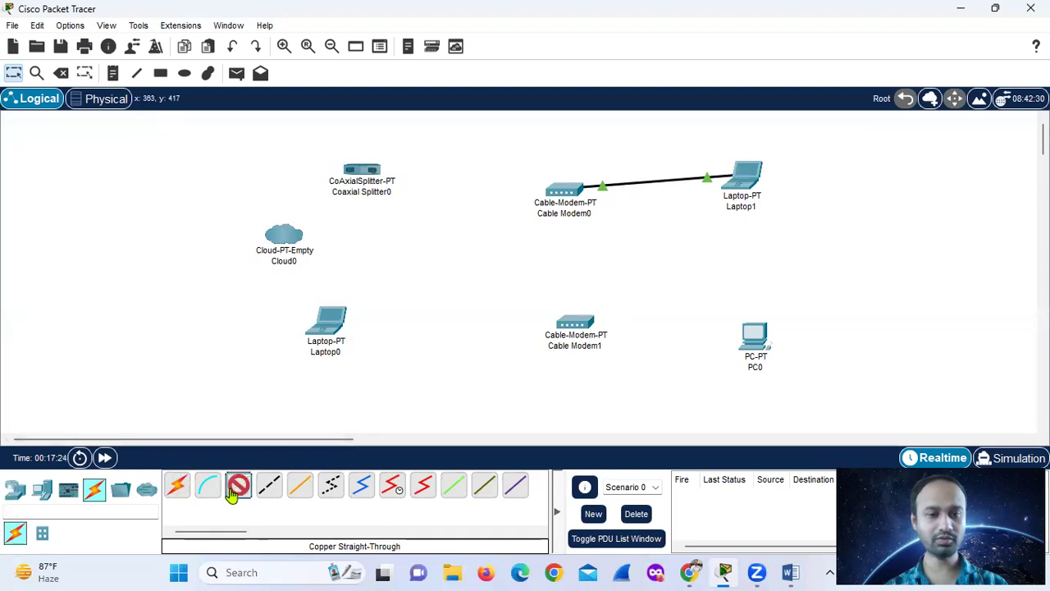
{"action": "left_click", "coordinate": [591, 339]}
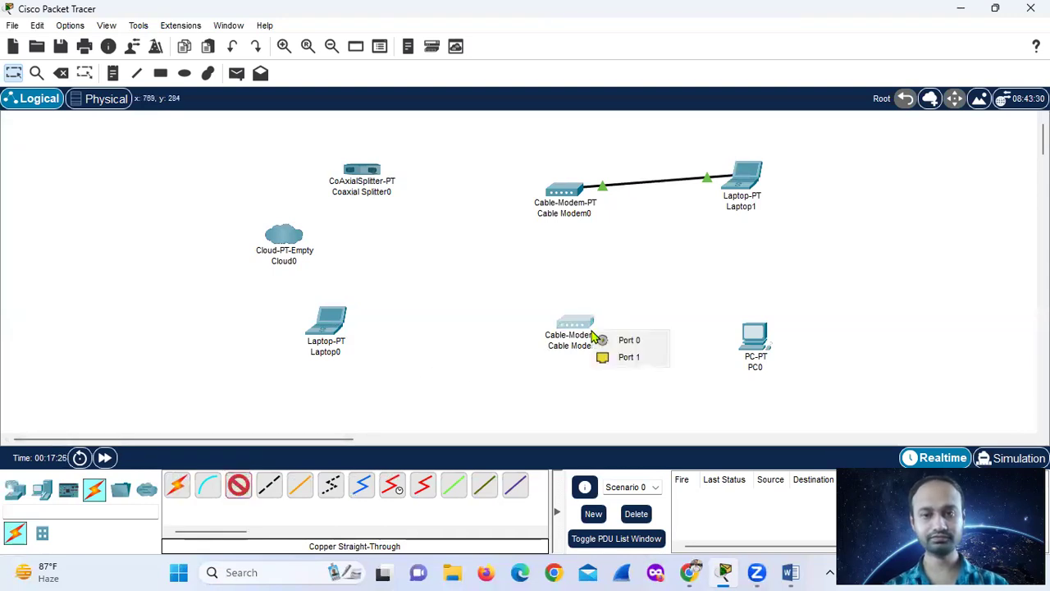
{"action": "left_click", "coordinate": [617, 358]}
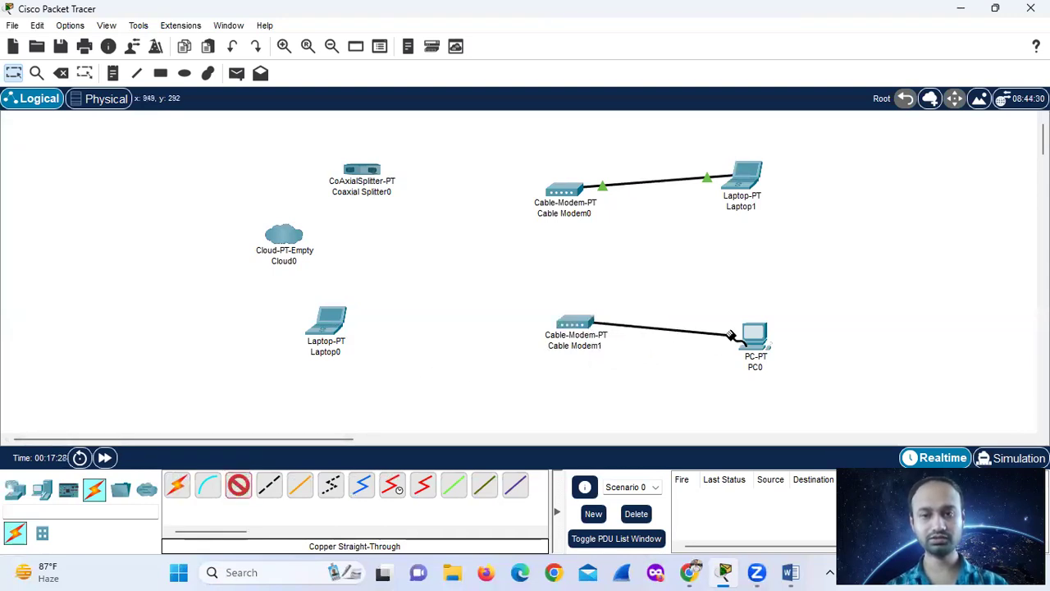
{"action": "left_click", "coordinate": [757, 335]}
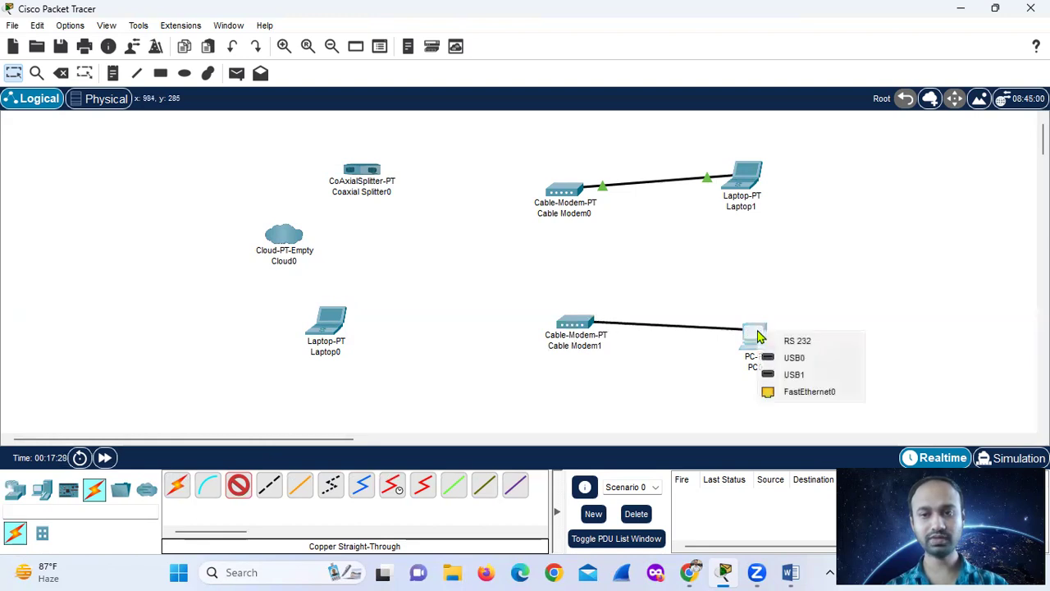
{"action": "left_click", "coordinate": [780, 392]}
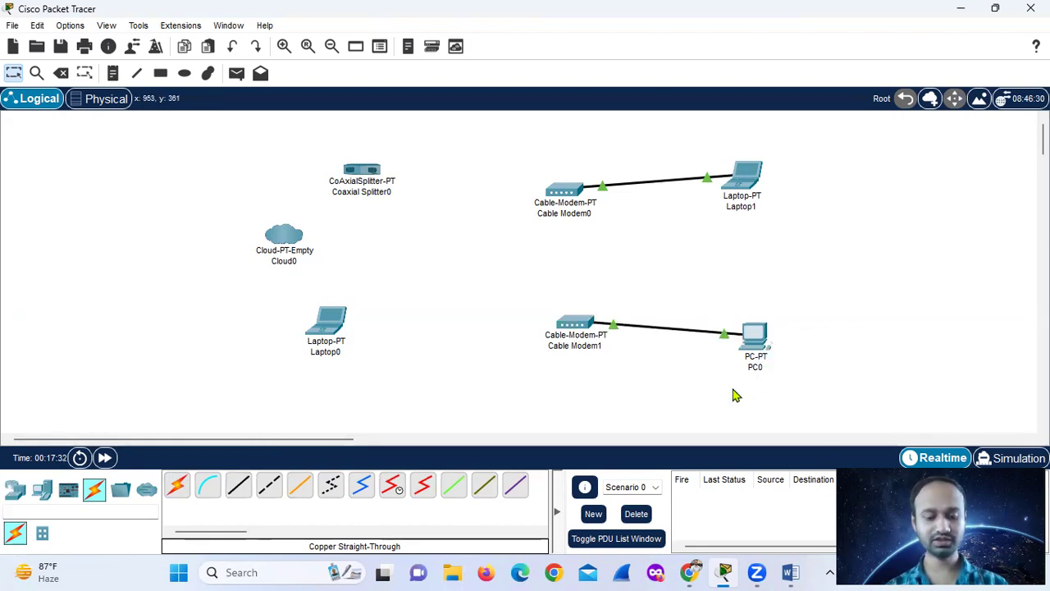
{"action": "mouse_move", "coordinate": [748, 332]}
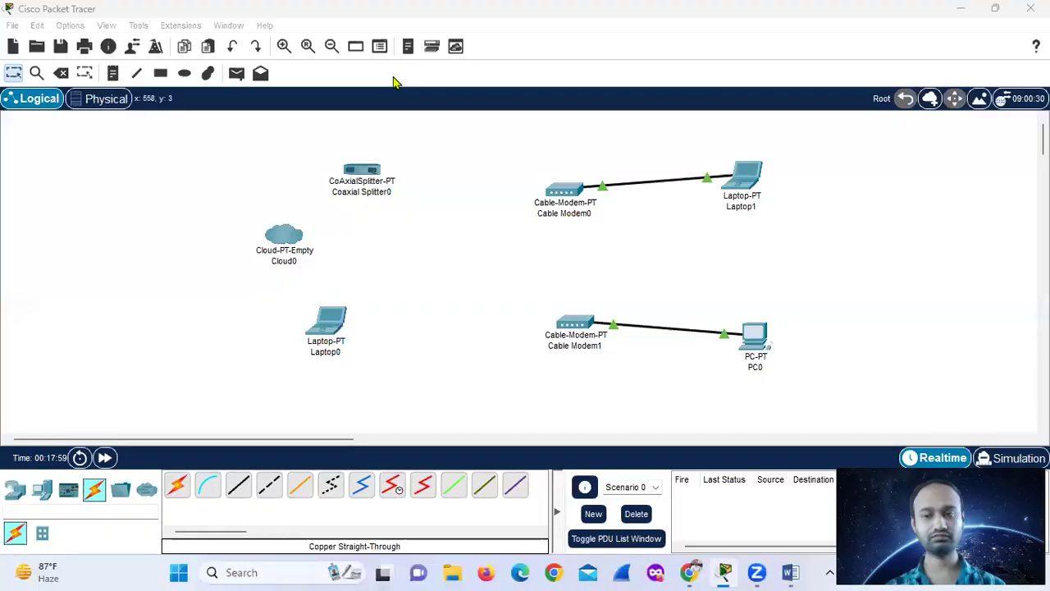
- Try to attach a Copper Straight-Through cable to the Coaxial1 port of the coaxial splitter
{"action": "left_click", "coordinate": [176, 488]}
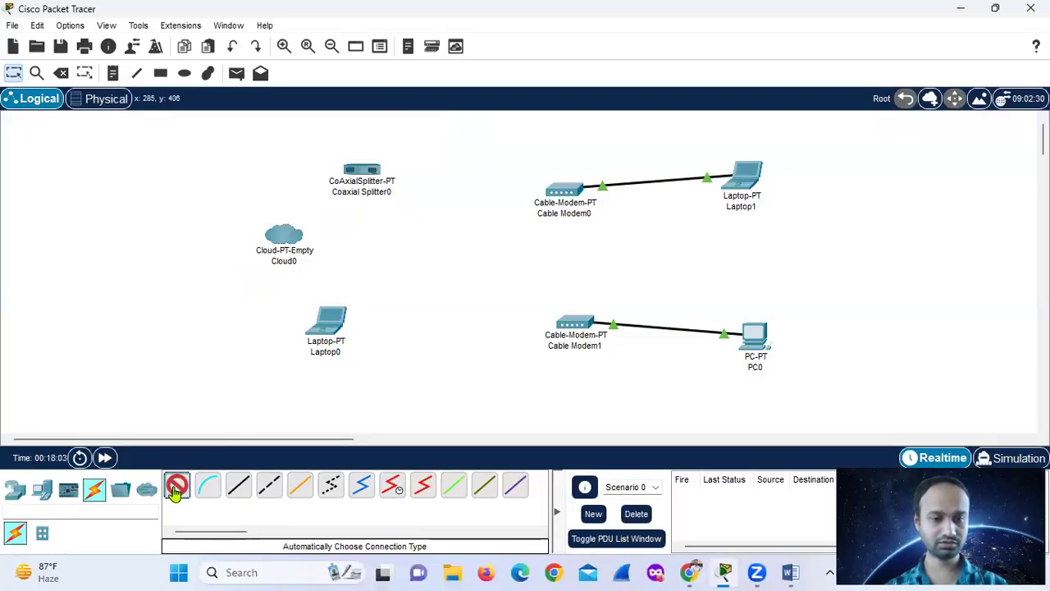
{"action": "left_click", "coordinate": [238, 485]}
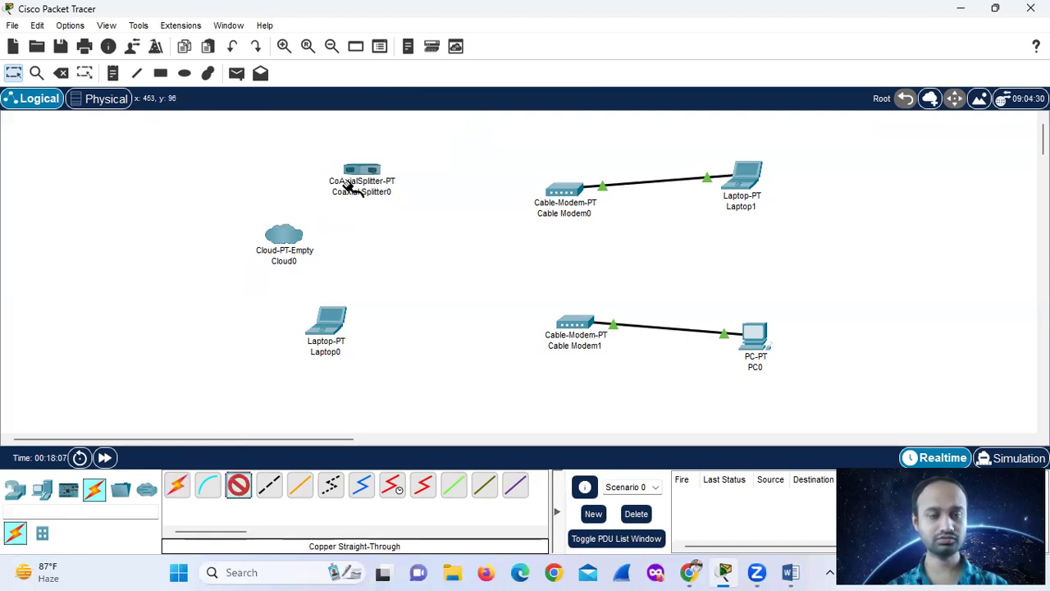
{"action": "mouse_move", "coordinate": [348, 185]}
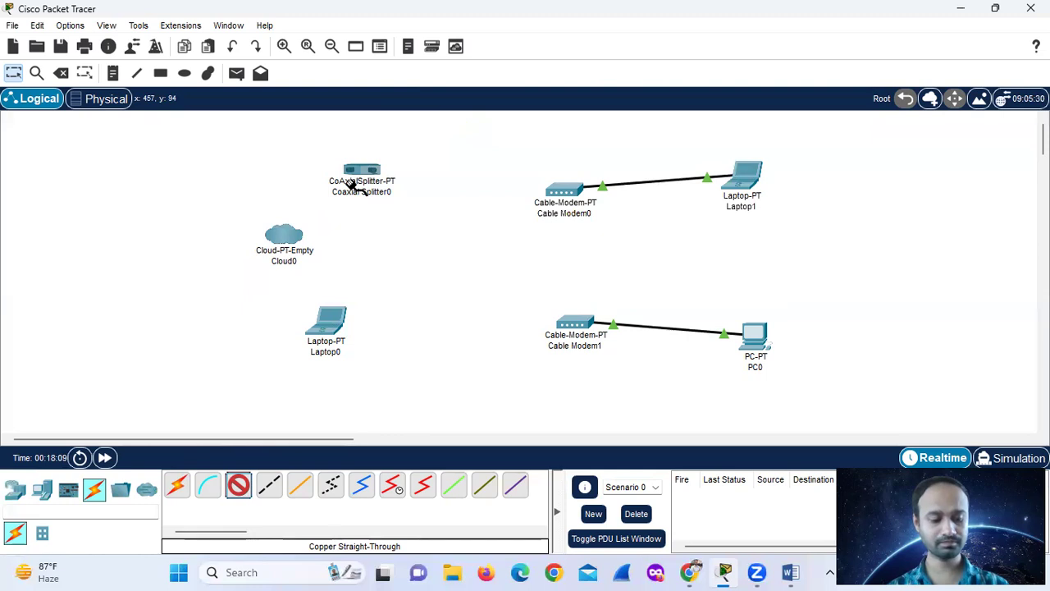
{"action": "left_click", "coordinate": [350, 187]}
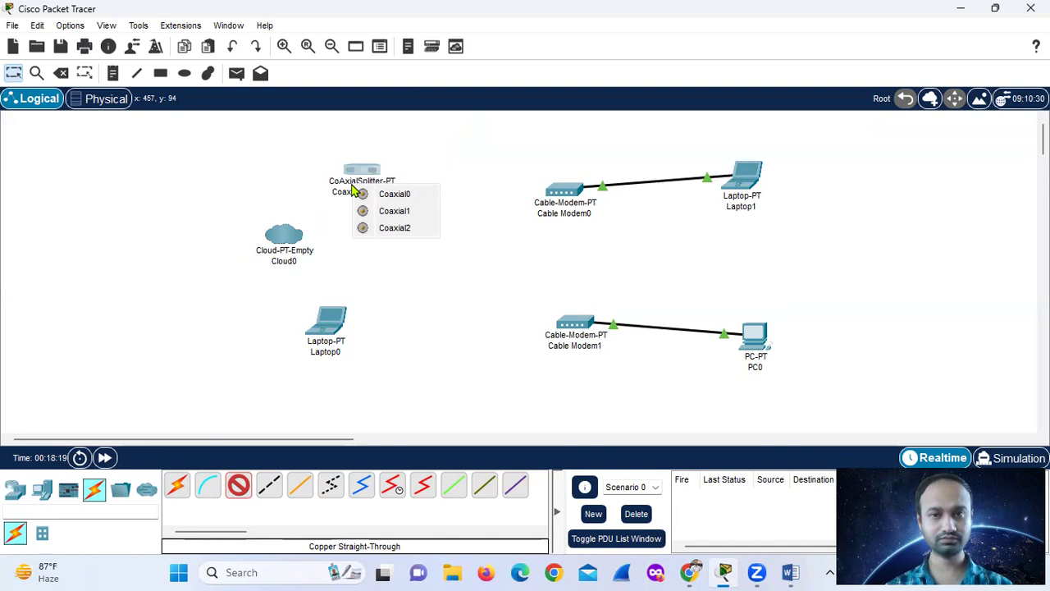
{"action": "left_click", "coordinate": [429, 159]}
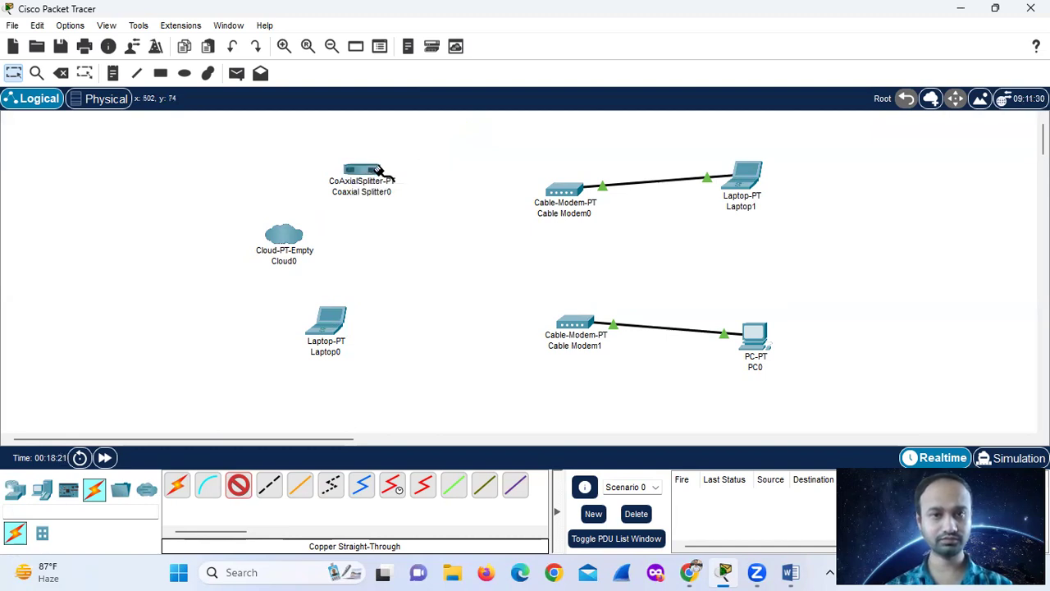
{"action": "left_click", "coordinate": [373, 171]}
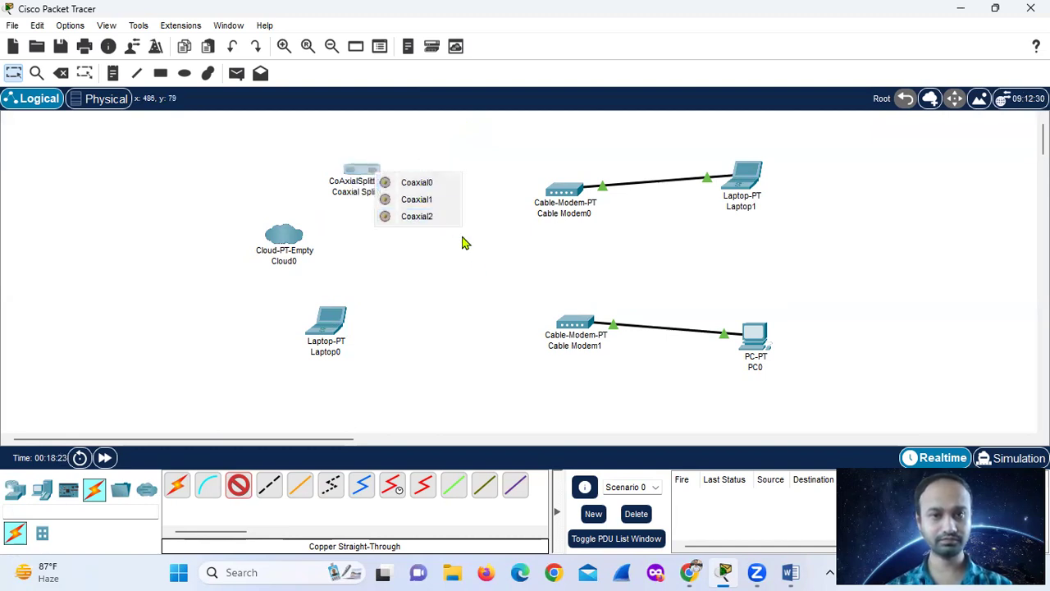
{"action": "left_click", "coordinate": [475, 261]}
{"action": "left_click", "coordinate": [382, 179]}
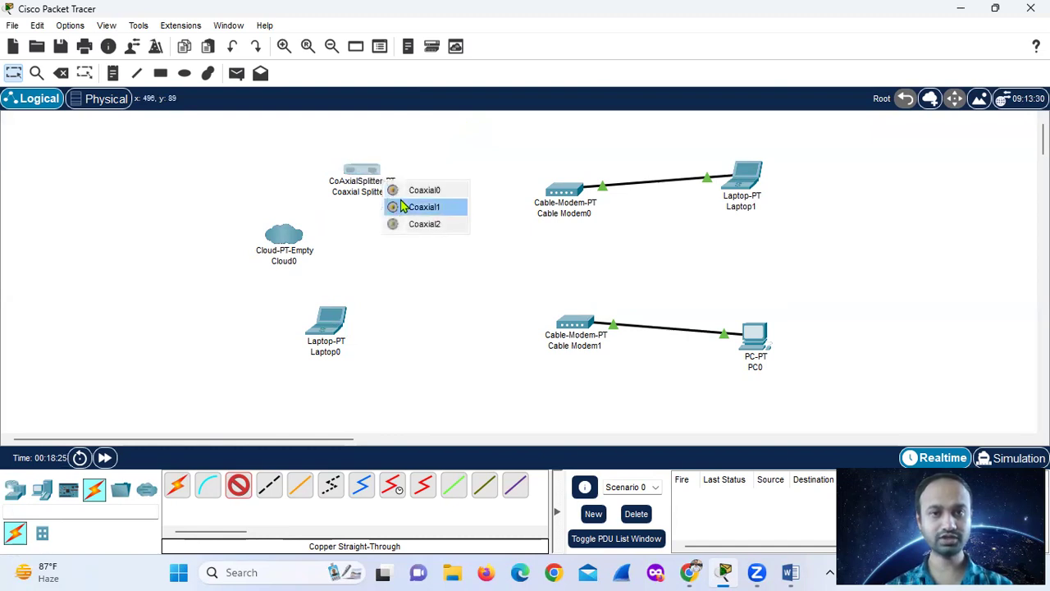
{"action": "left_click", "coordinate": [403, 207]}
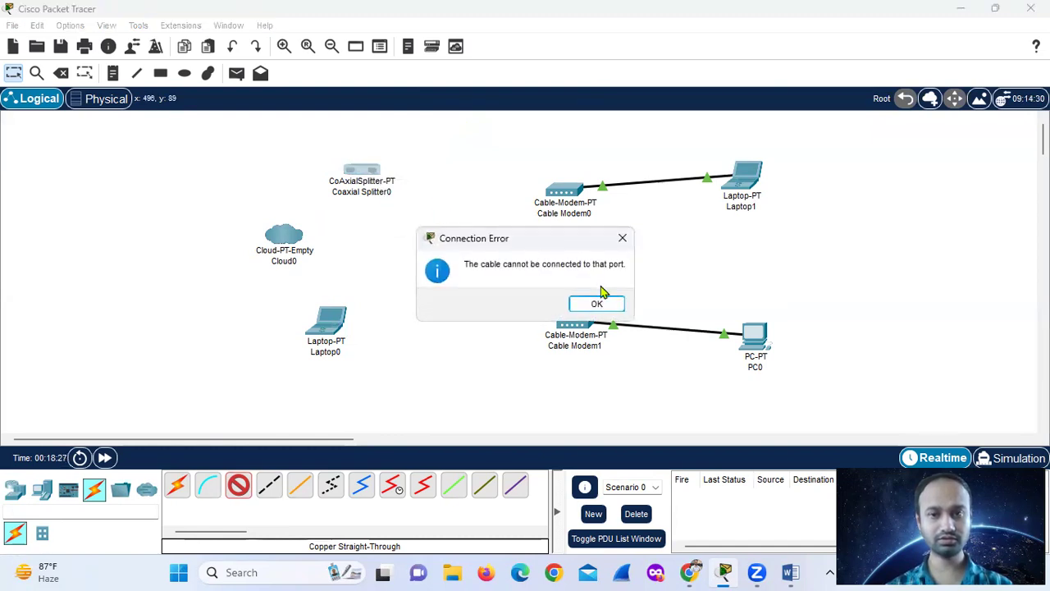
{"action": "left_click", "coordinate": [599, 305]}
- Try to attach the Copper Straight-Through cable to the splitter's Coaxial0 port and then its Coaxial2 port
{"action": "left_click", "coordinate": [366, 181]}
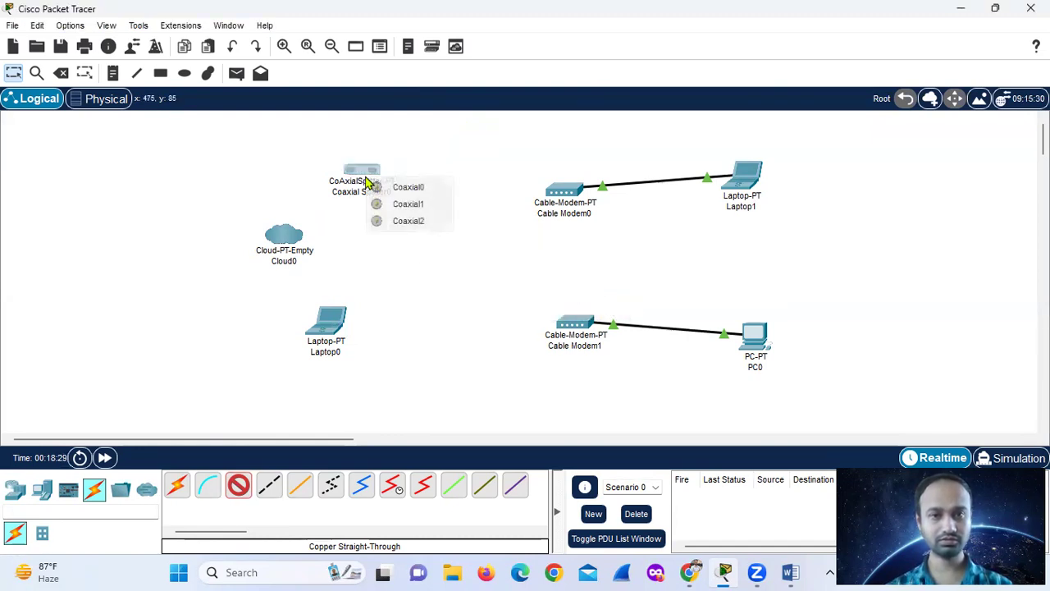
{"action": "left_click", "coordinate": [382, 190]}
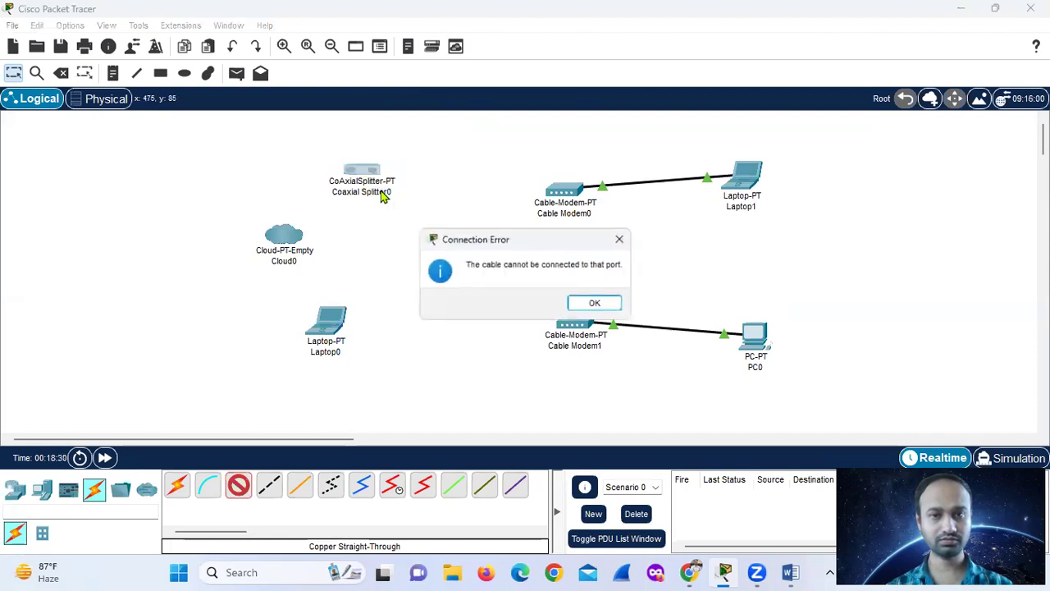
{"action": "left_click", "coordinate": [596, 304]}
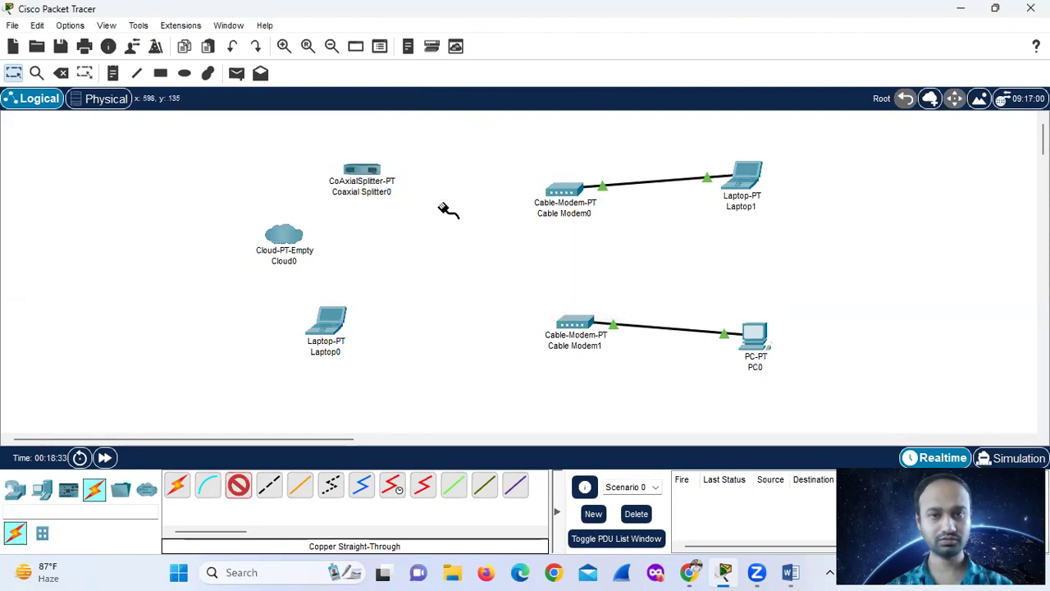
{"action": "left_click", "coordinate": [384, 183]}
{"action": "left_click", "coordinate": [427, 224]}
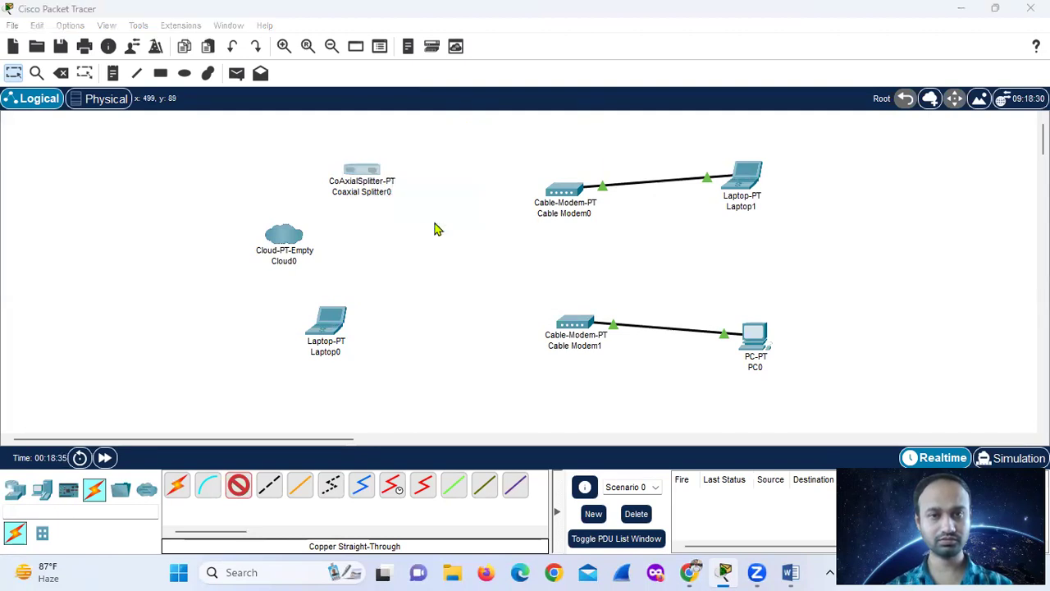
{"action": "left_click", "coordinate": [597, 304]}
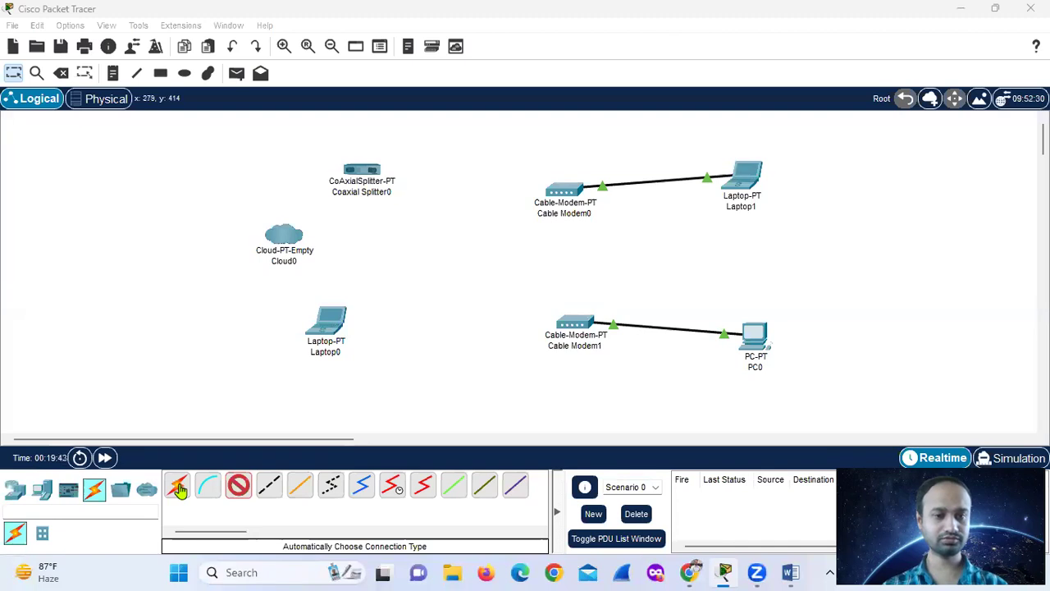
- Power off Cloud0 in its physical device view and insert a PT-CLOUD-NM-1CX module into the first slot of the upper row
{"action": "left_click", "coordinate": [15, 75]}
{"action": "left_click", "coordinate": [282, 236]}
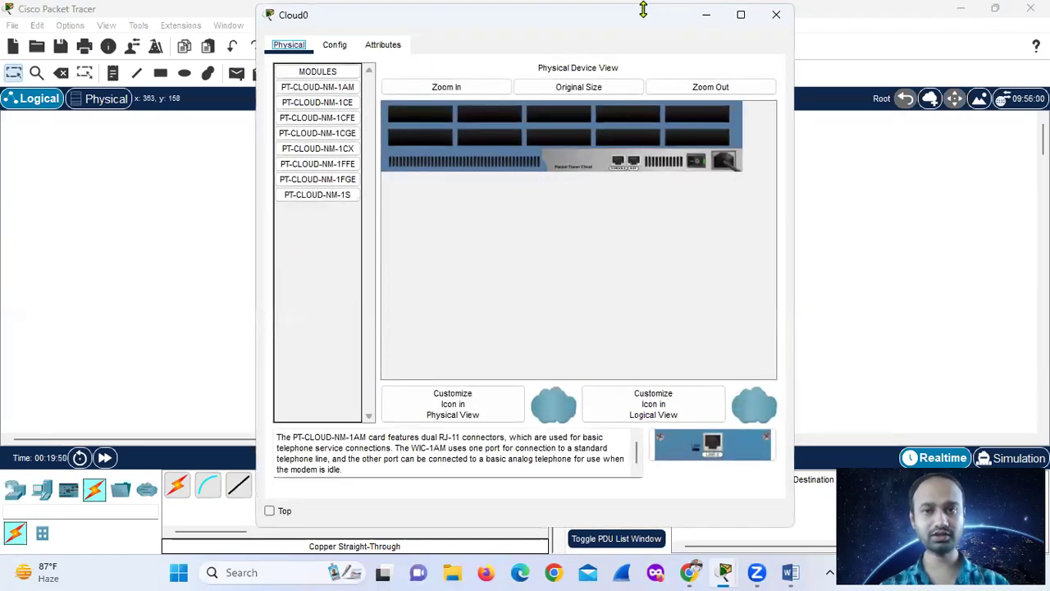
{"action": "left_click_drag", "start_coordinate": [643, 10], "coordinate": [665, 68]}
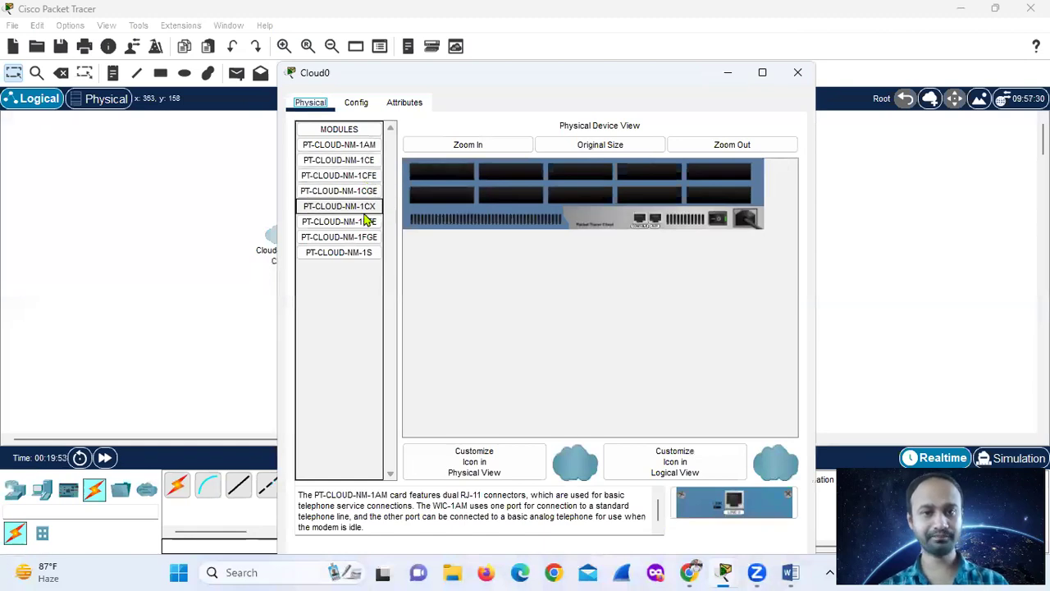
{"action": "left_click", "coordinate": [720, 224]}
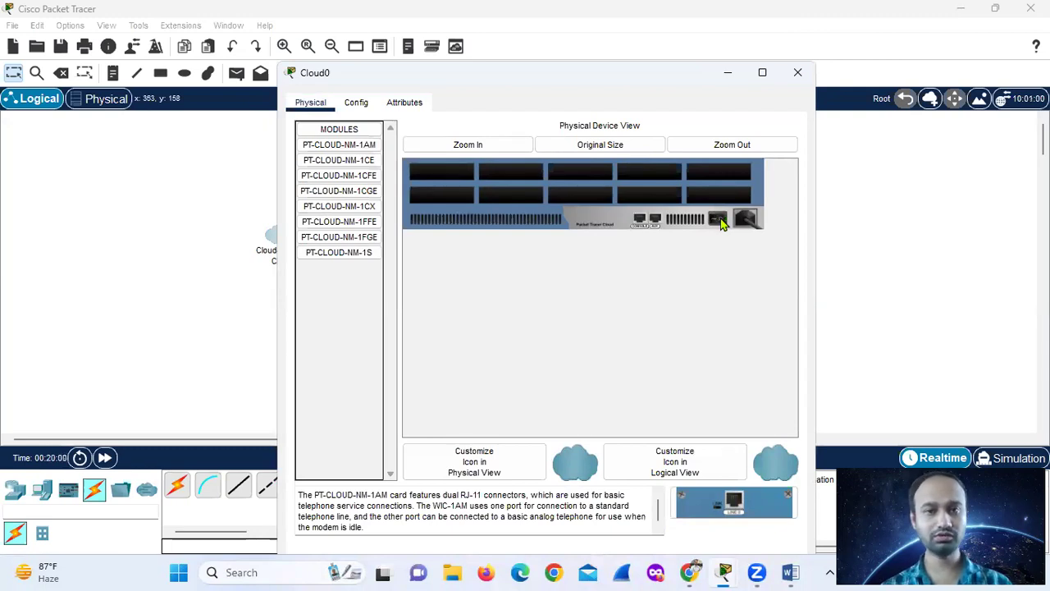
{"action": "left_click", "coordinate": [351, 212]}
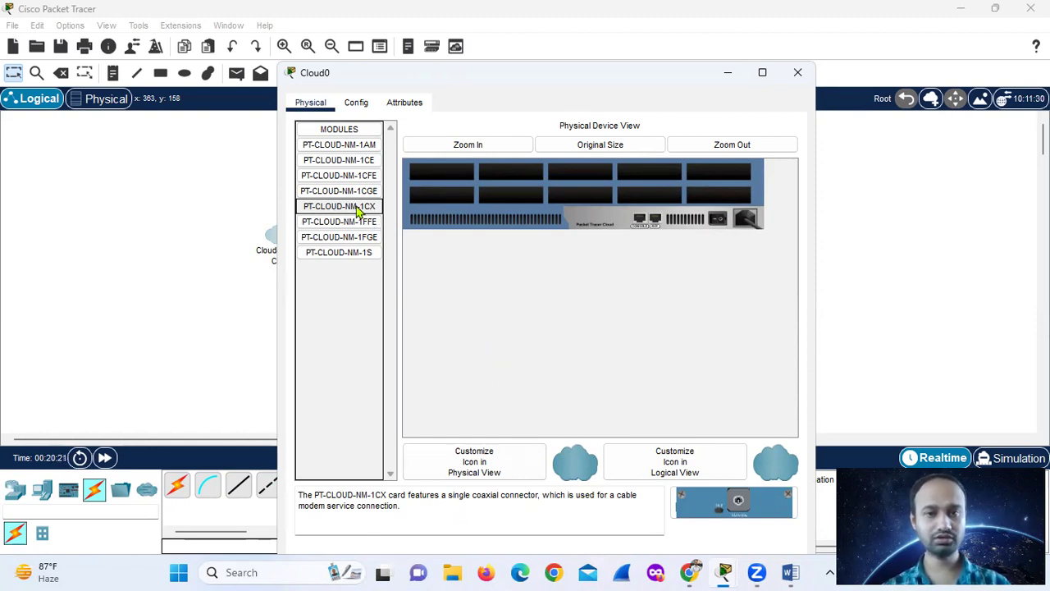
{"action": "left_click_drag", "start_coordinate": [358, 211], "coordinate": [442, 171]}
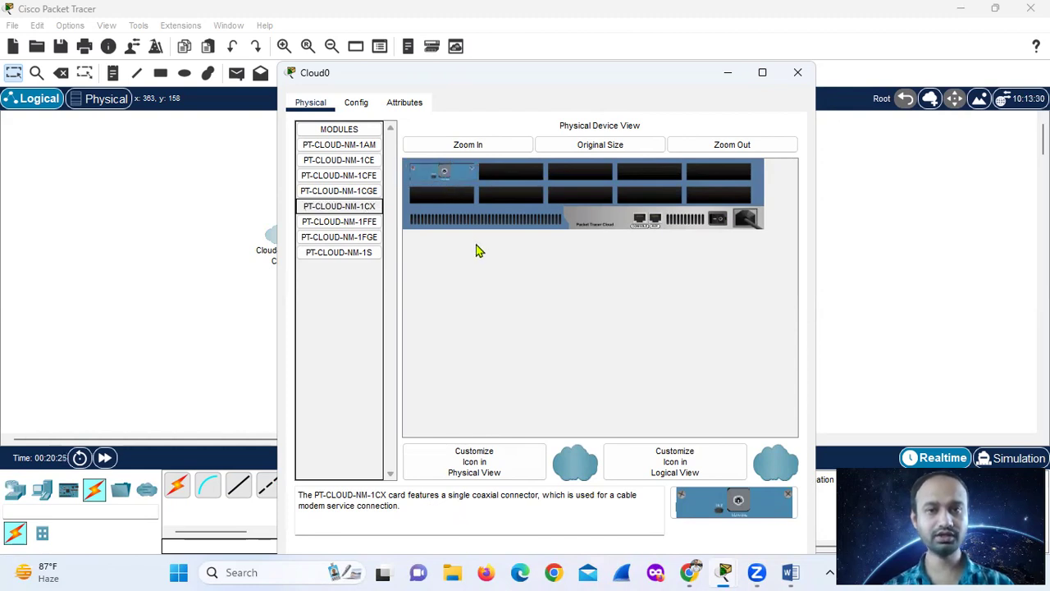
- Insert a PT-CLOUD-NM-1CFE module into Cloud0's slot beside the coaxial module, power the cloud back on and close its window
{"action": "left_click", "coordinate": [357, 162]}
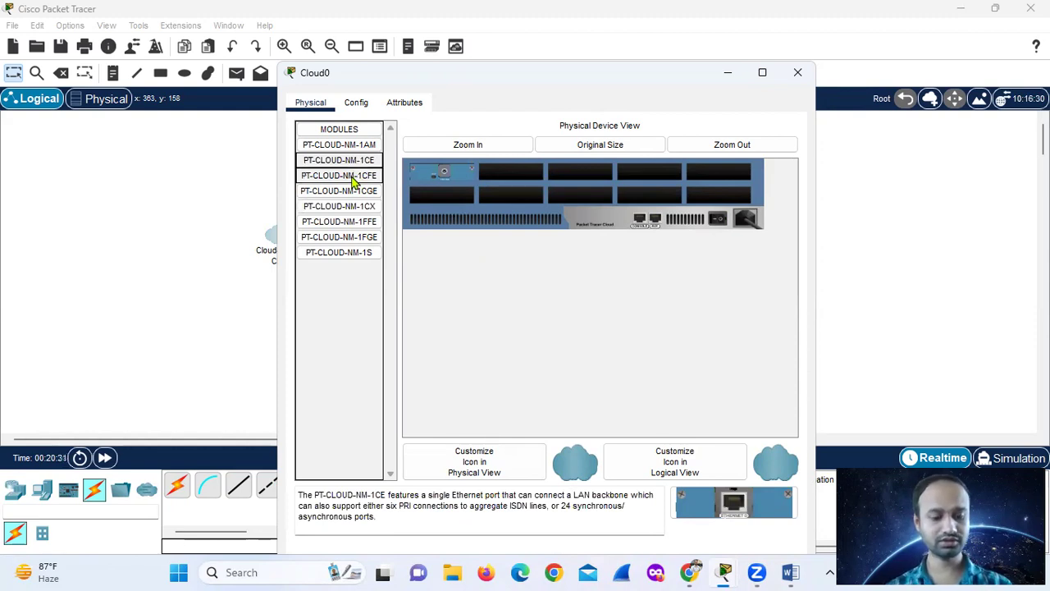
{"action": "left_click", "coordinate": [355, 177]}
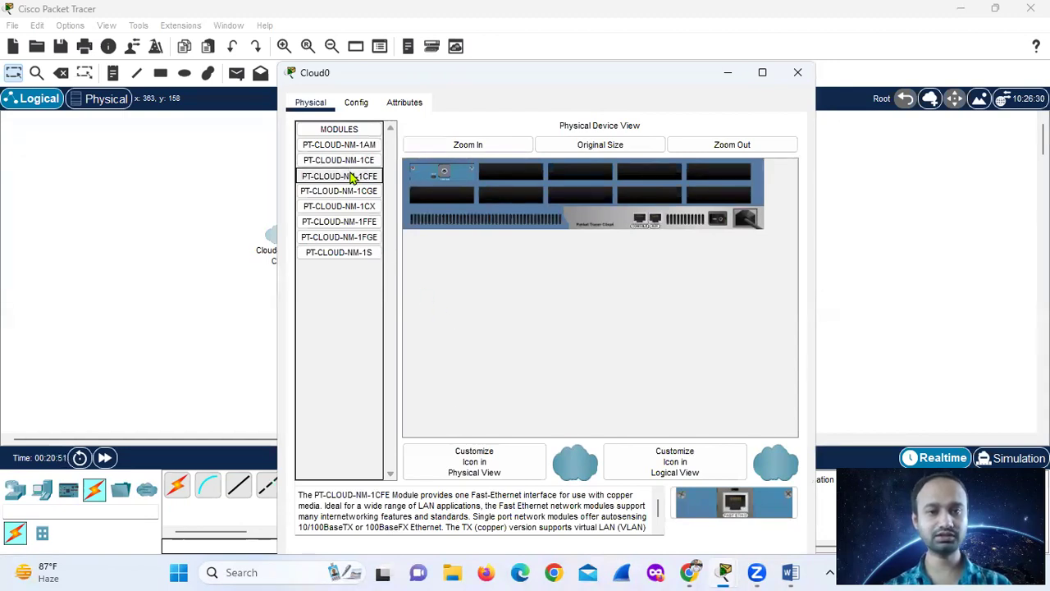
{"action": "left_click_drag", "start_coordinate": [350, 177], "coordinate": [514, 175]}
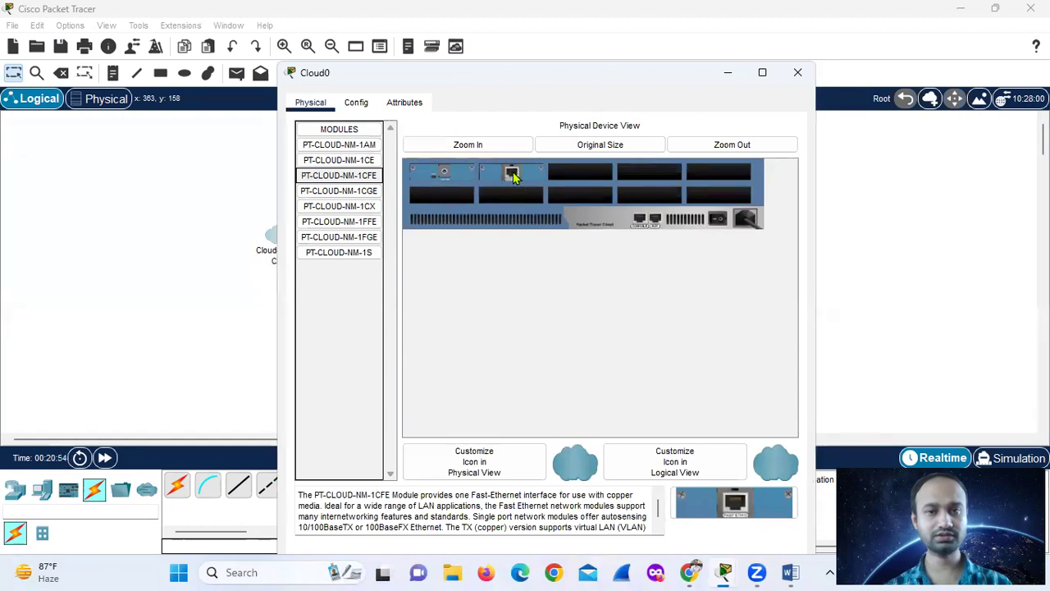
{"action": "left_click", "coordinate": [717, 220]}
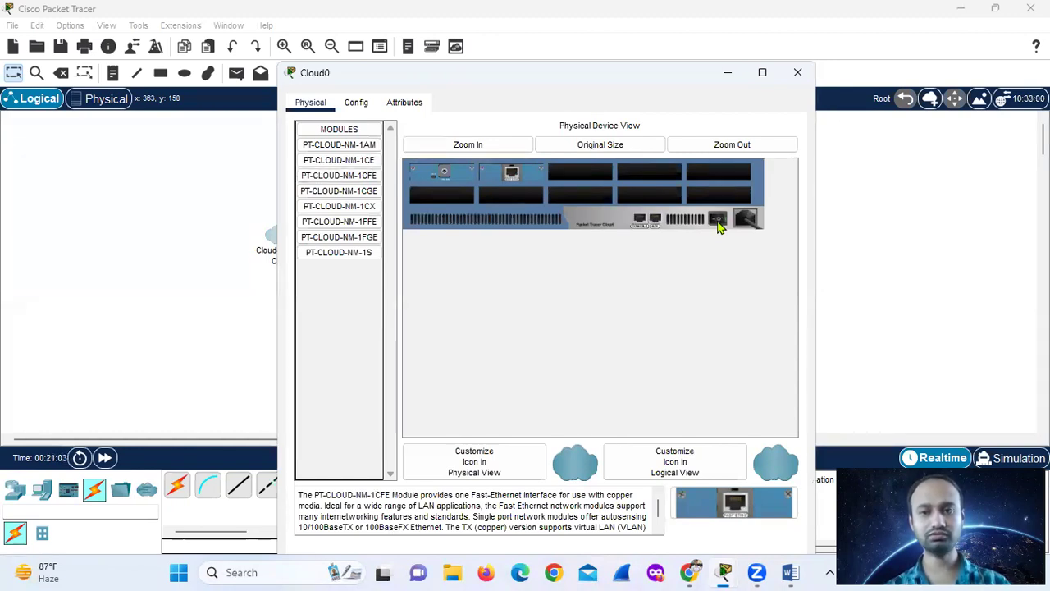
{"action": "left_click", "coordinate": [798, 73]}
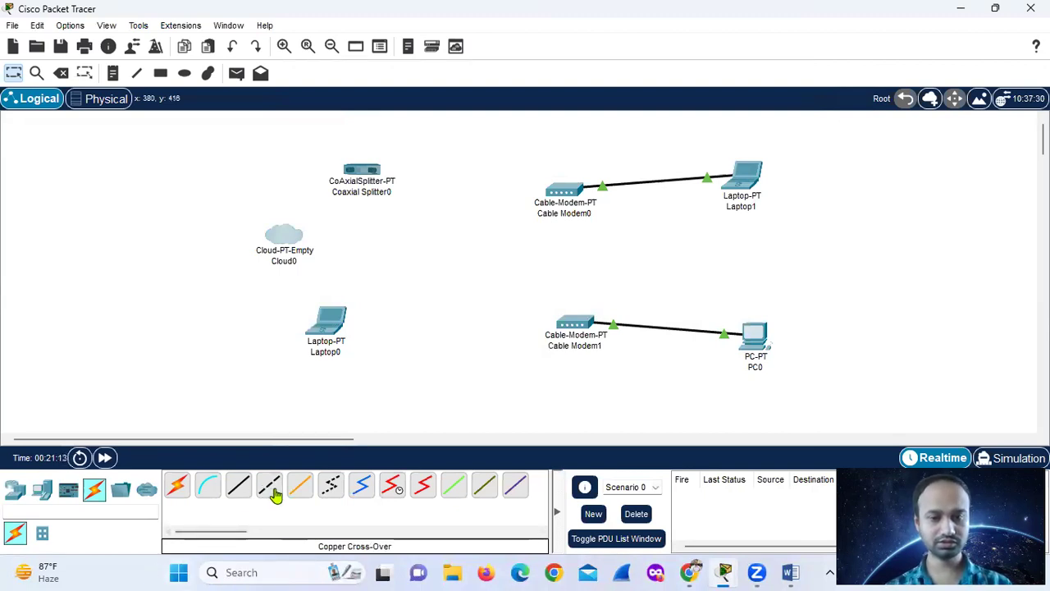
- Try to attach a Copper Straight-Through cable to the Coaxial4 port of Cloud0
{"action": "left_click", "coordinate": [238, 487]}
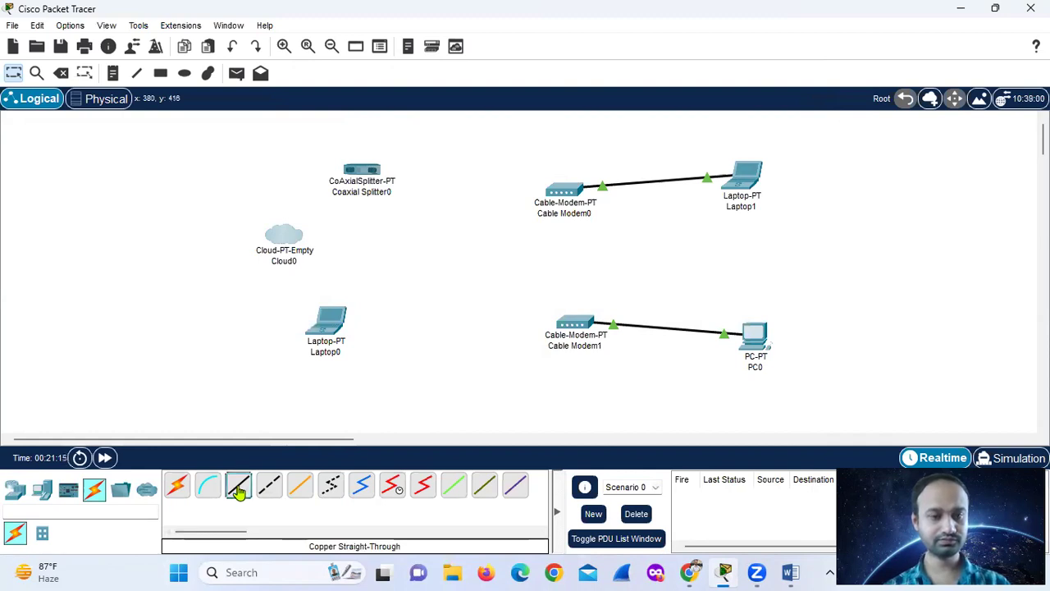
{"action": "left_click", "coordinate": [295, 249]}
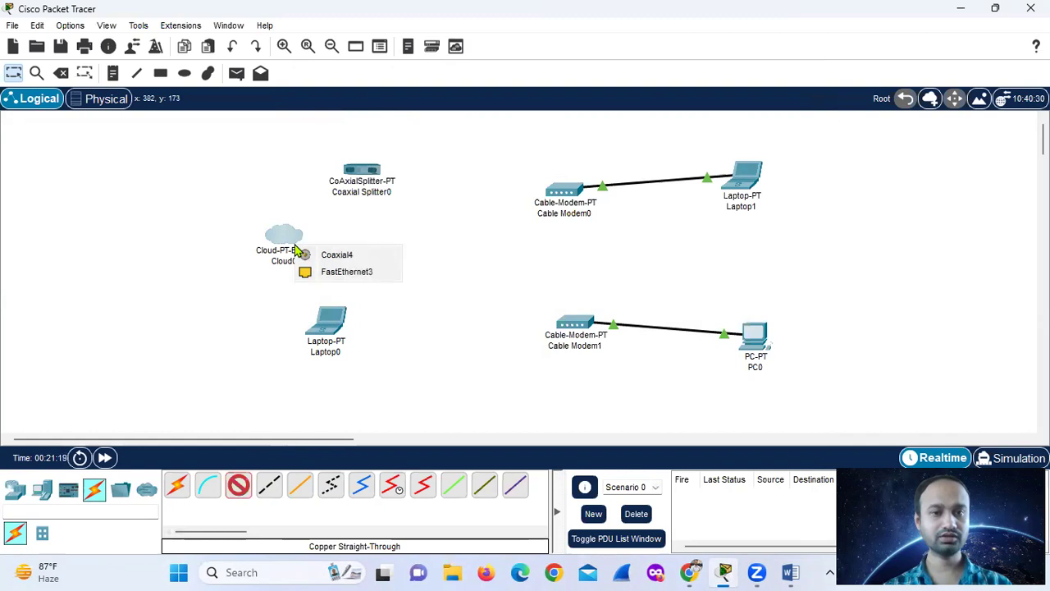
{"action": "left_click", "coordinate": [329, 255]}
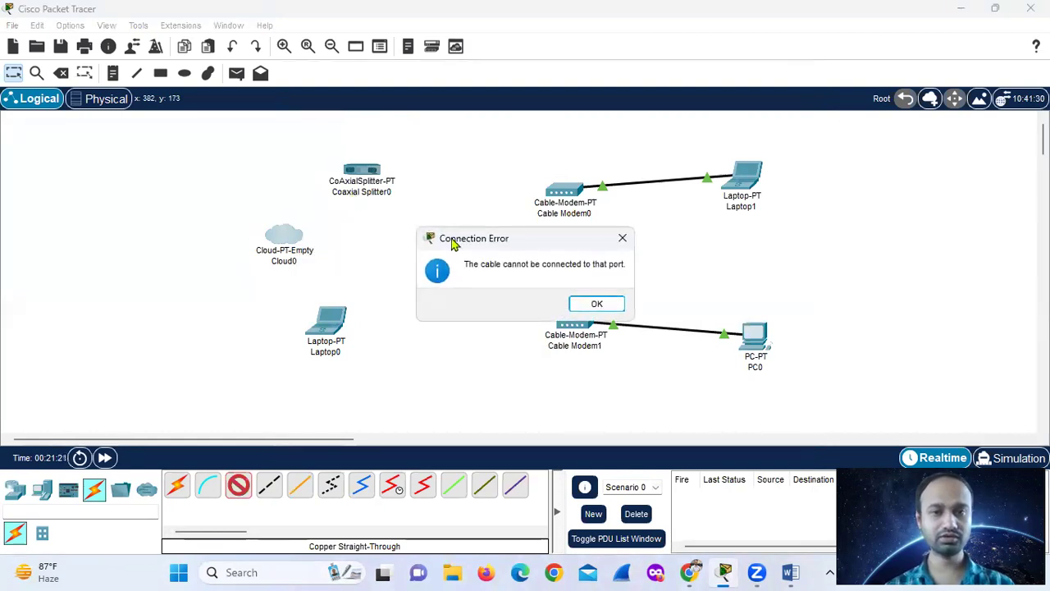
{"action": "left_click", "coordinate": [596, 303]}
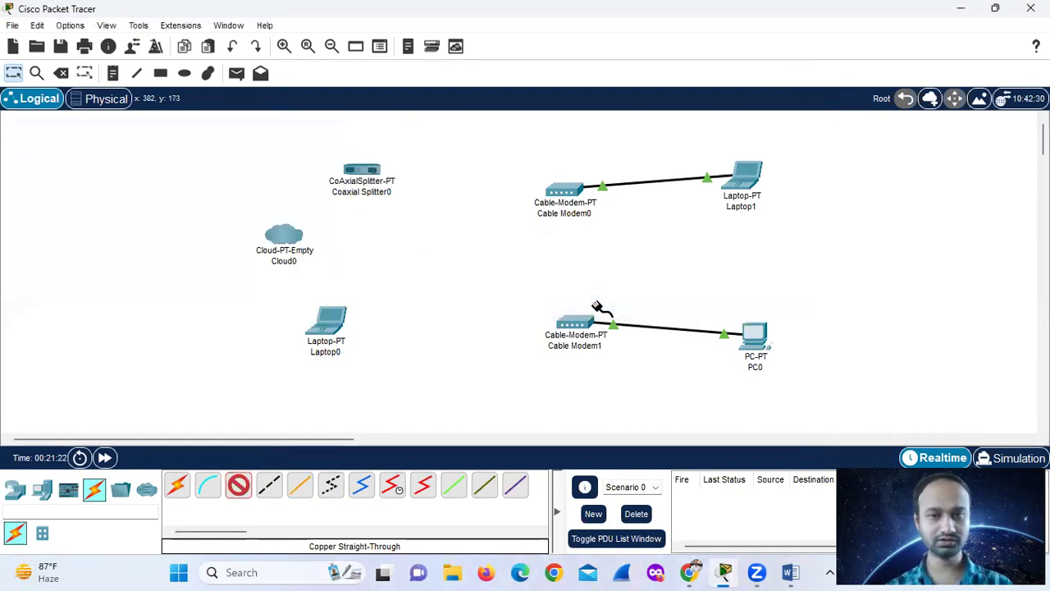
- Try to run a Copper Straight-Through cable from Cloud0's FastEthernet3 port to the coaxial splitter's Coaxial1 port
{"action": "left_click", "coordinate": [285, 246]}
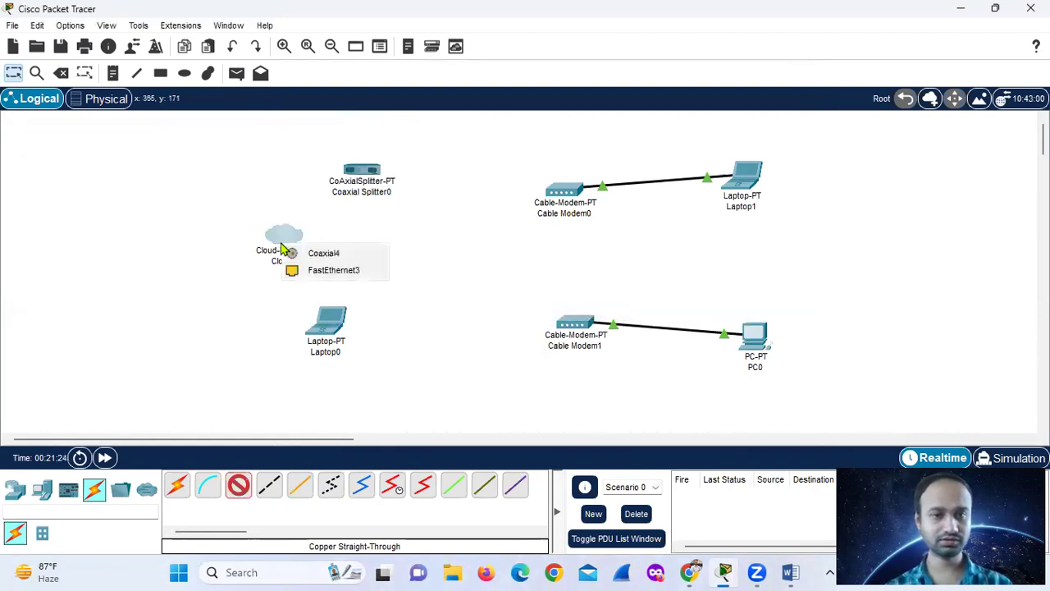
{"action": "left_click", "coordinate": [314, 275]}
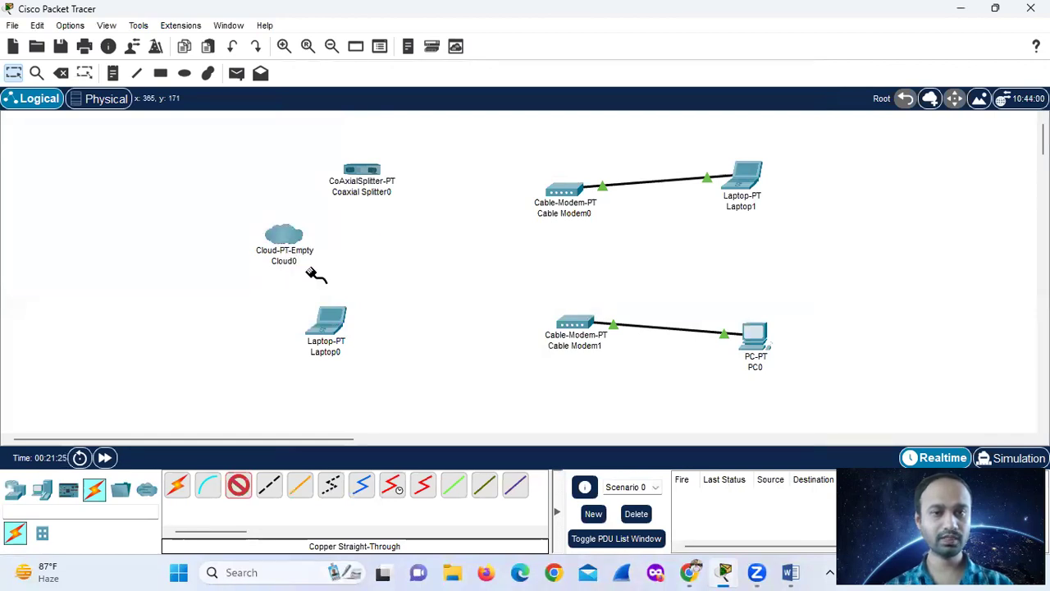
{"action": "left_click", "coordinate": [359, 174]}
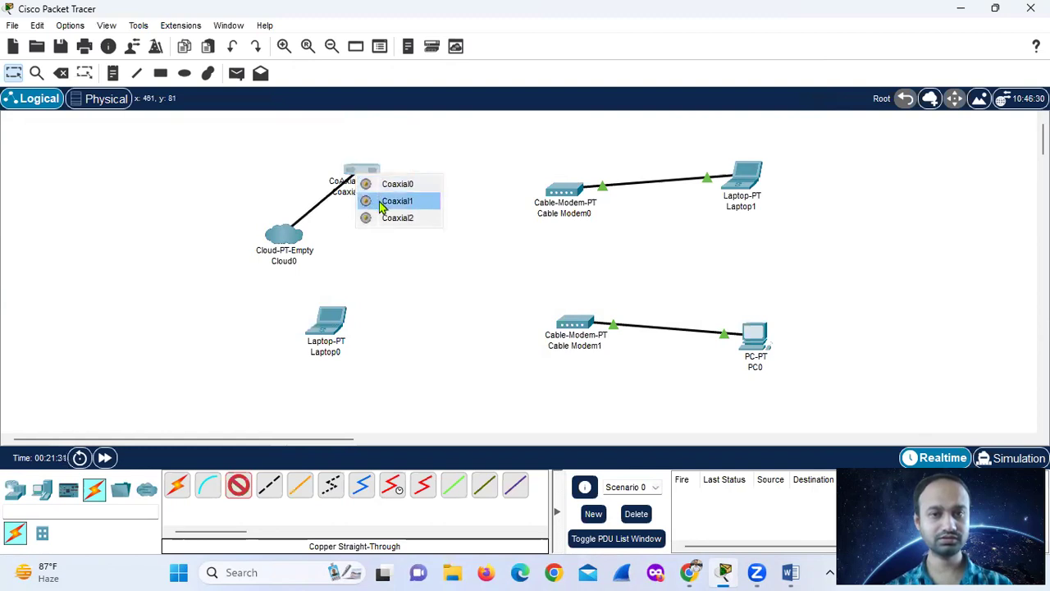
{"action": "left_click", "coordinate": [381, 203]}
{"action": "left_click", "coordinate": [597, 305]}
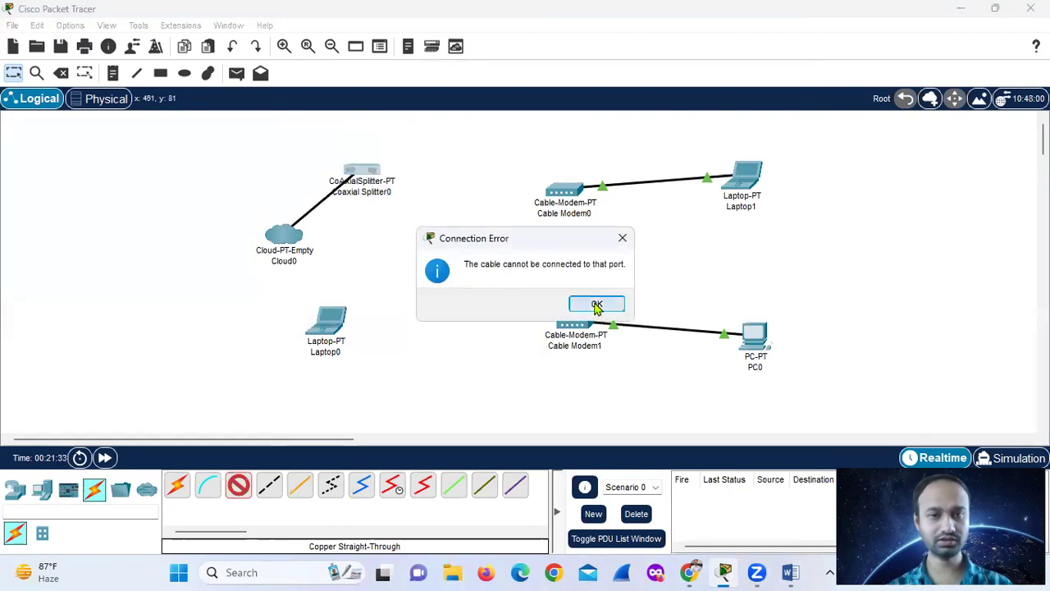
- Try to end the copper cable from Cloud0 at the splitter's Coaxial2 port and then at its Coaxial0 port
{"action": "left_click", "coordinate": [361, 169]}
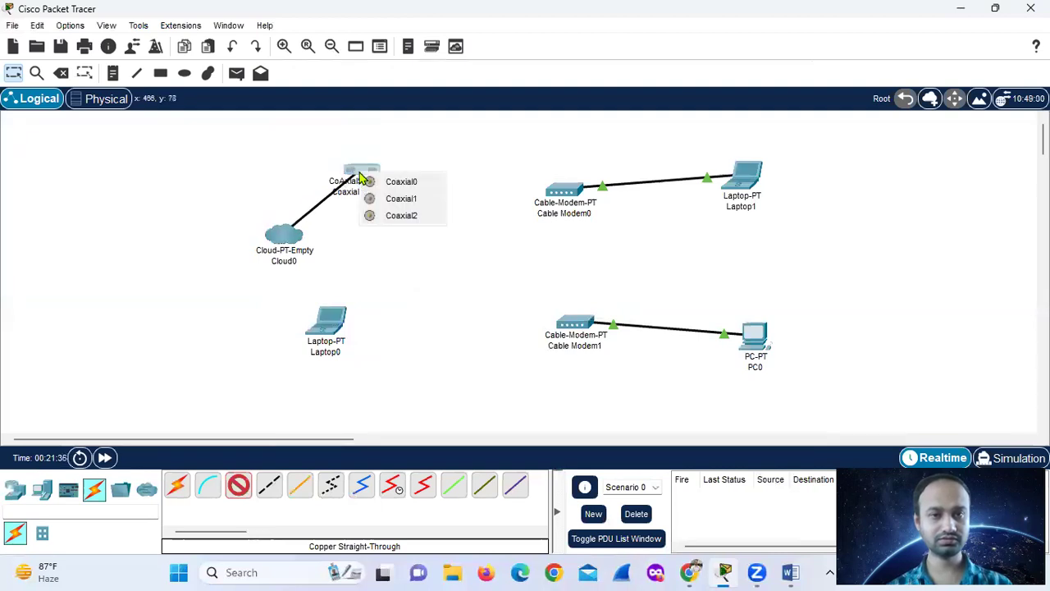
{"action": "left_click", "coordinate": [400, 216]}
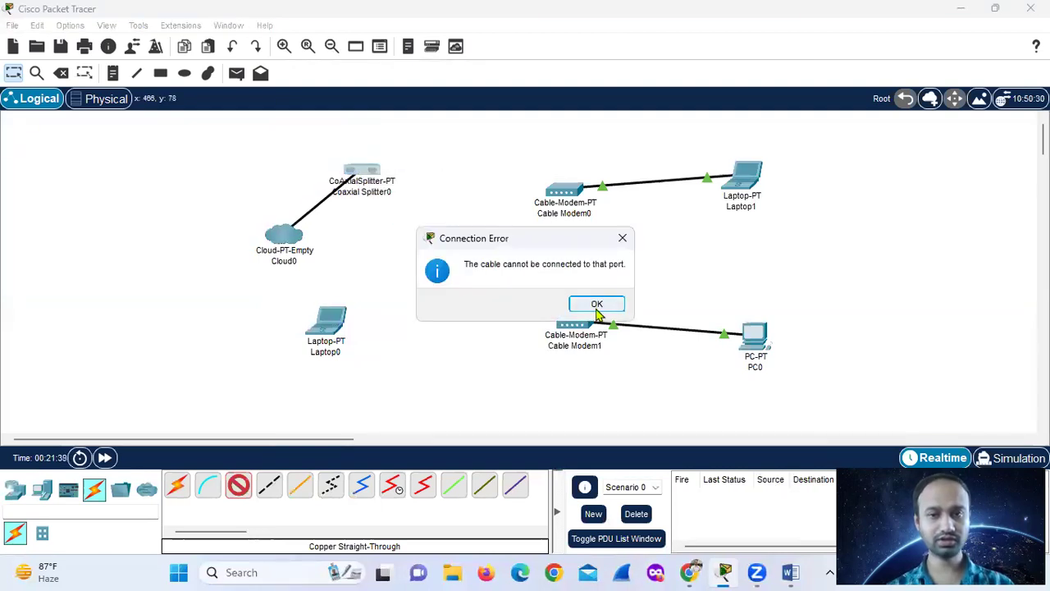
{"action": "left_click", "coordinate": [596, 305]}
{"action": "left_click", "coordinate": [359, 169]}
{"action": "left_click", "coordinate": [386, 182]}
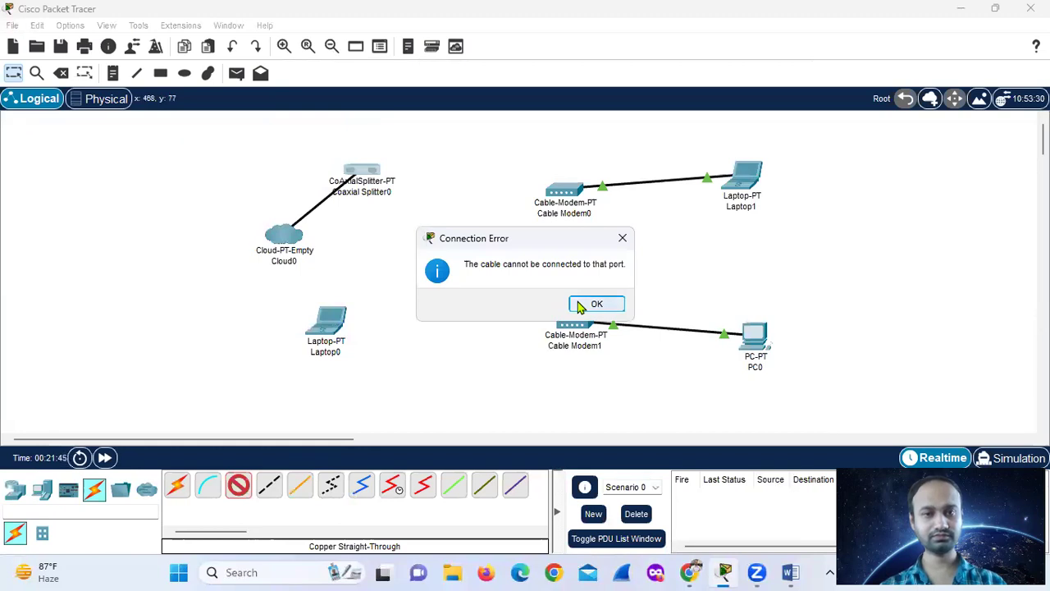
{"action": "left_click", "coordinate": [581, 304]}
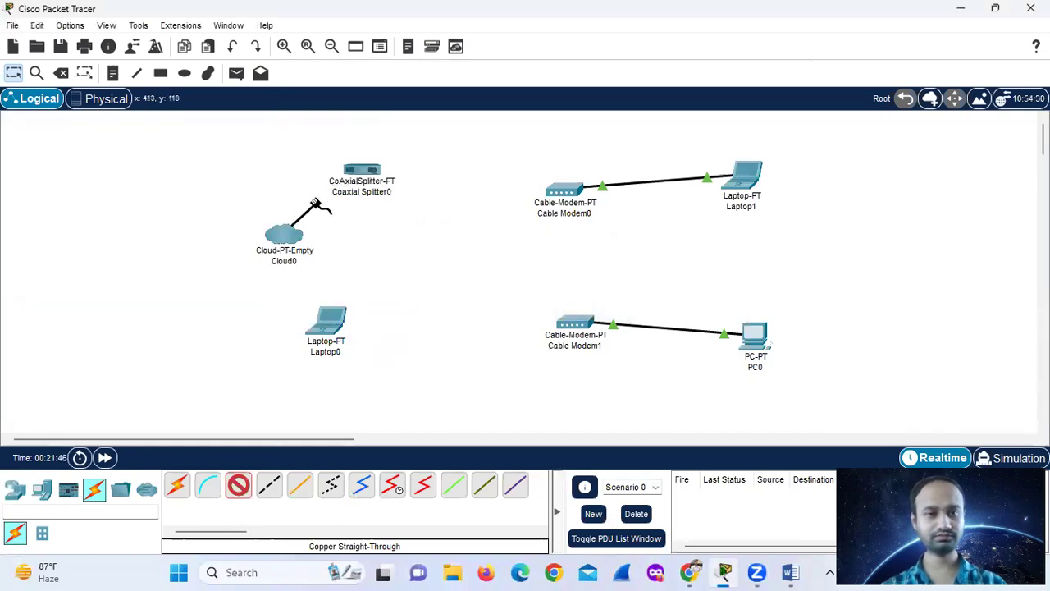
{"action": "left_click", "coordinate": [361, 170]}
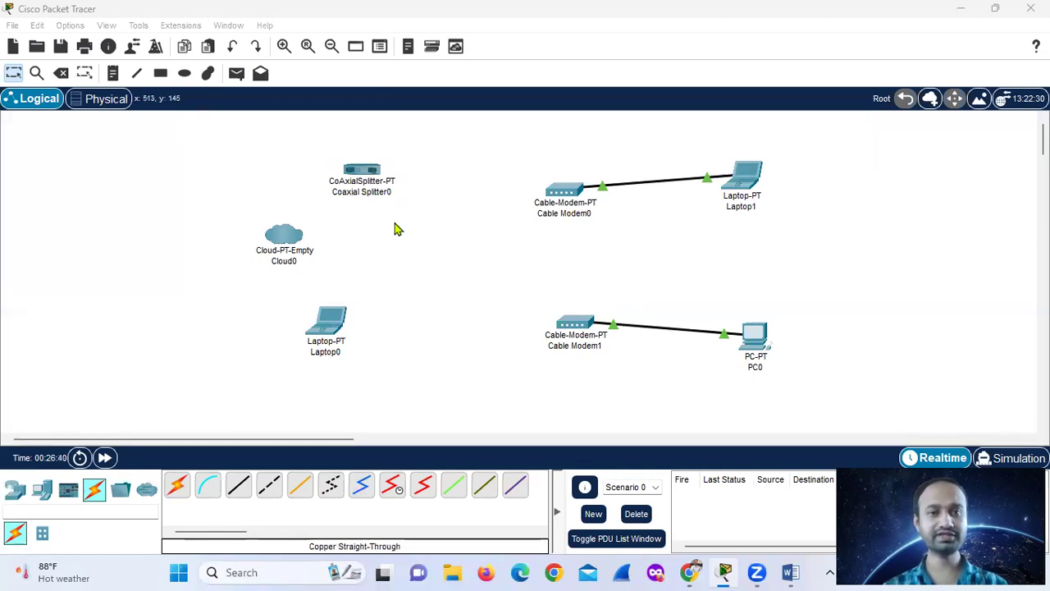
- Connect Cloud0's Coaxial4 port to the Coaxial1 port of the coaxial splitter with a Coaxial cable
{"action": "left_click", "coordinate": [368, 488]}
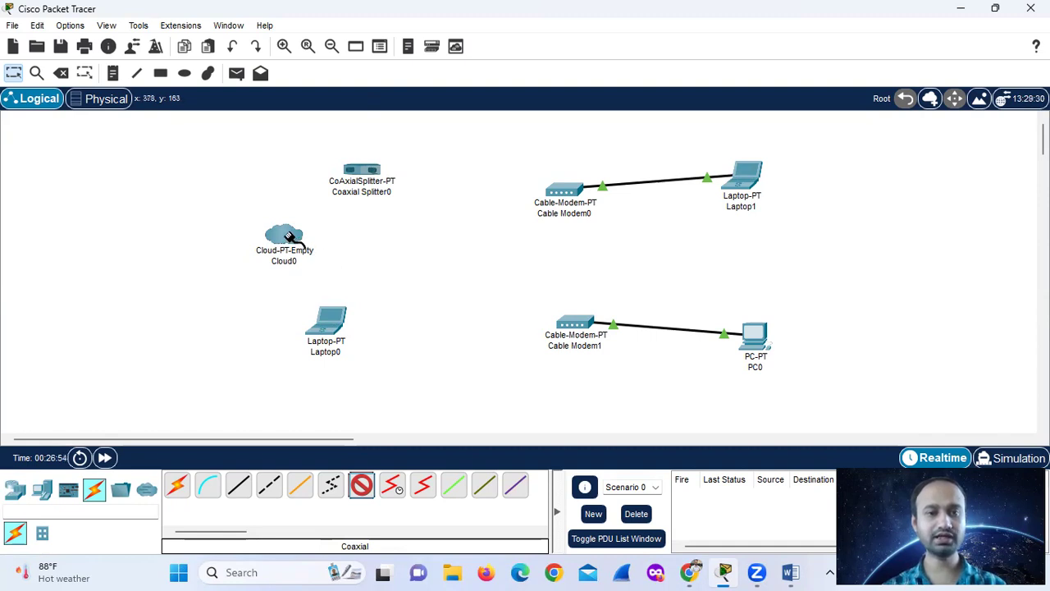
{"action": "left_click", "coordinate": [300, 243]}
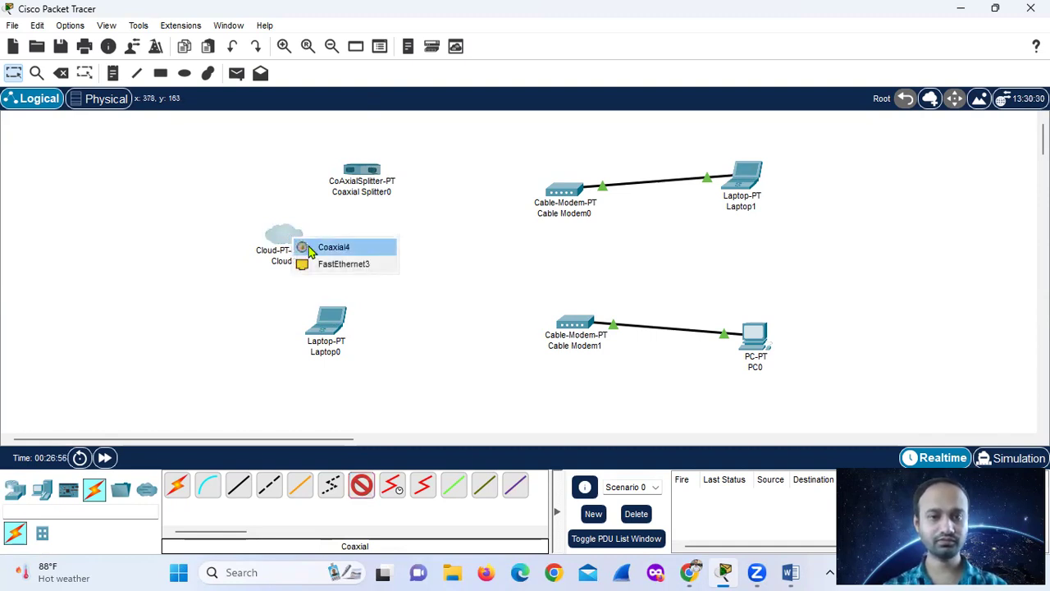
{"action": "left_click", "coordinate": [307, 250]}
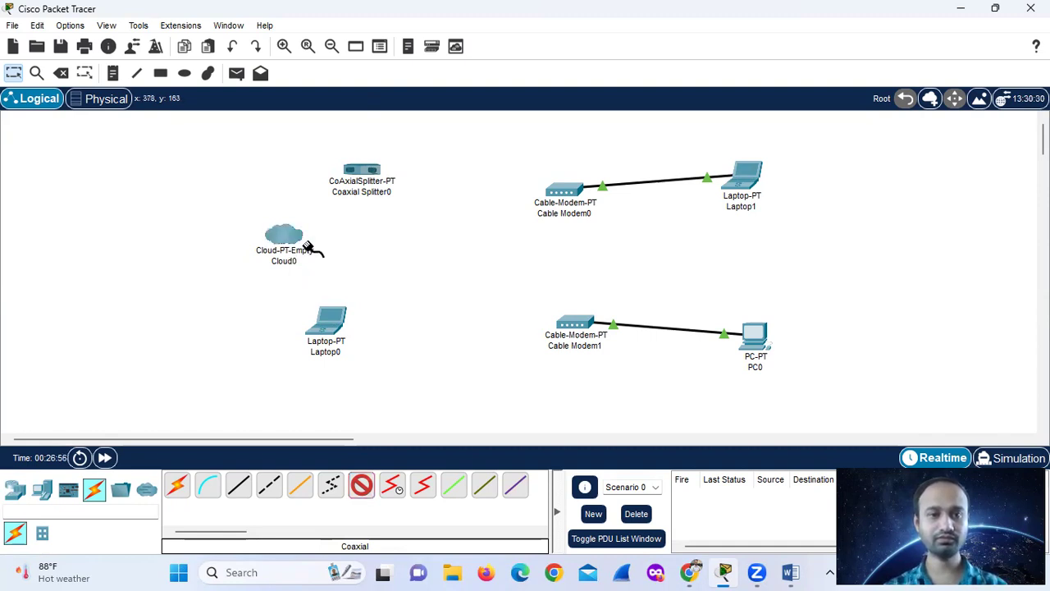
{"action": "left_click", "coordinate": [354, 170]}
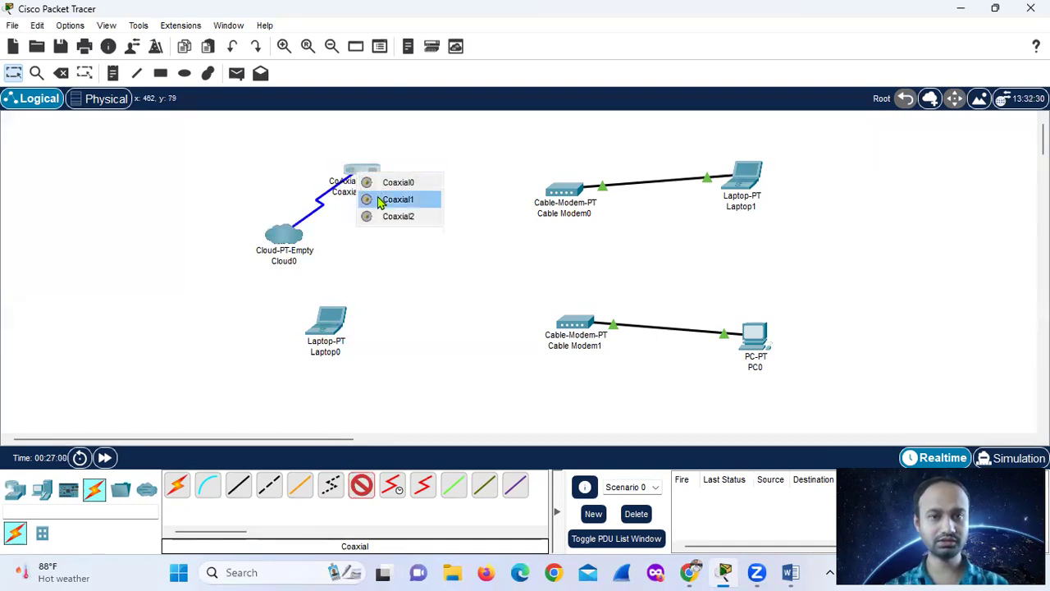
{"action": "left_click", "coordinate": [379, 200]}
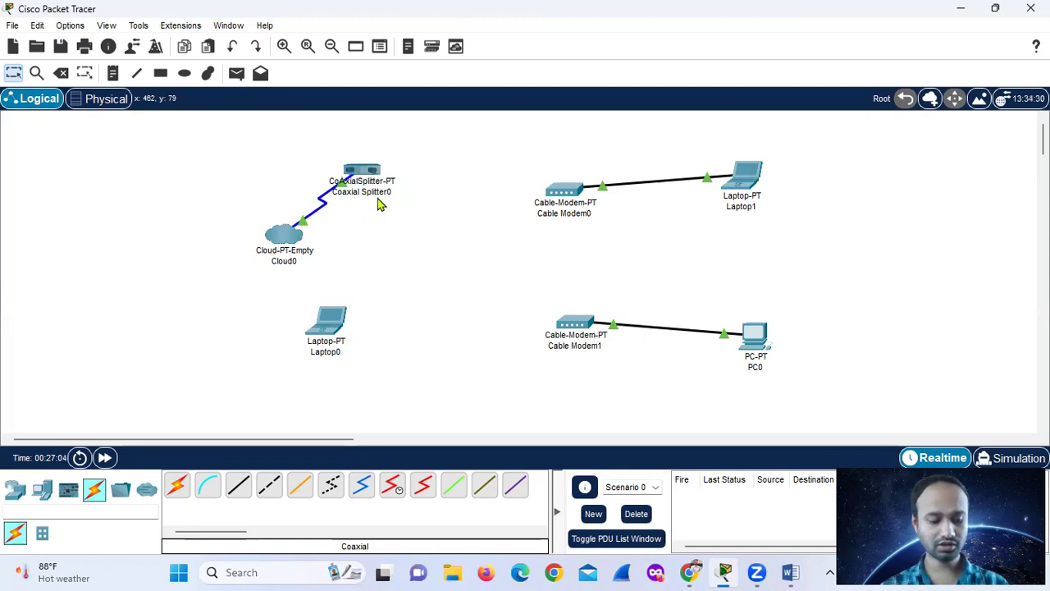
- Connect the splitter's Coaxial0 port to Port 0 of Cable Modem0 with a Coaxial cable
{"action": "left_click", "coordinate": [360, 490]}
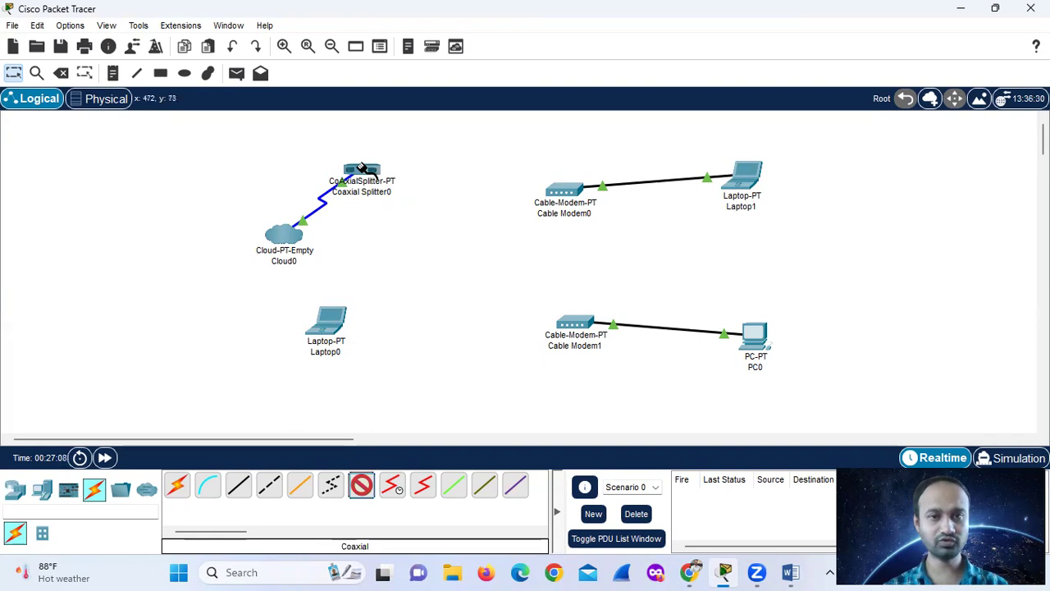
{"action": "left_click", "coordinate": [362, 168]}
{"action": "left_click", "coordinate": [384, 176]}
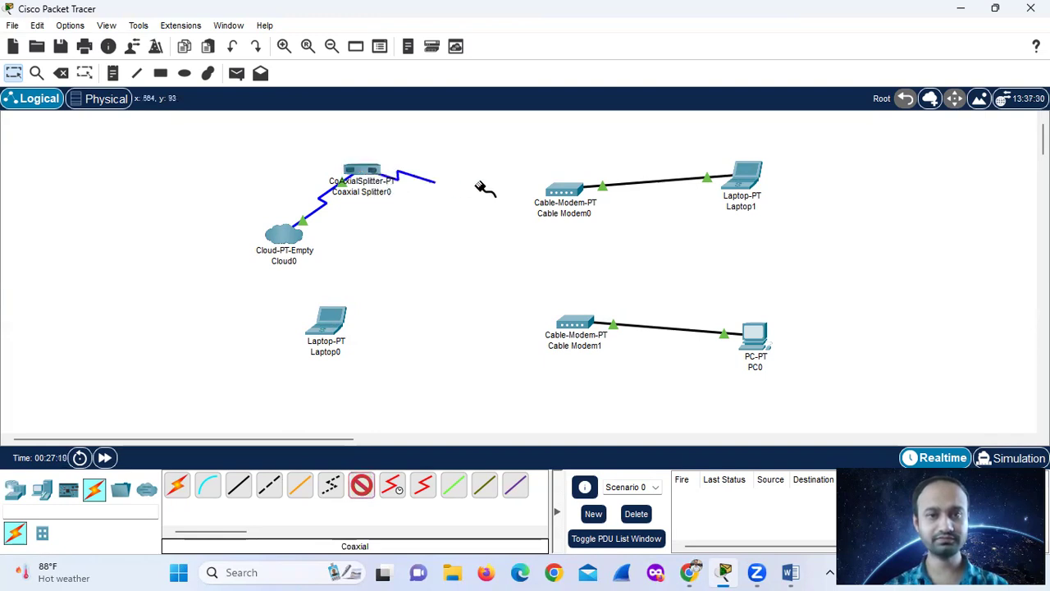
{"action": "left_click", "coordinate": [564, 190]}
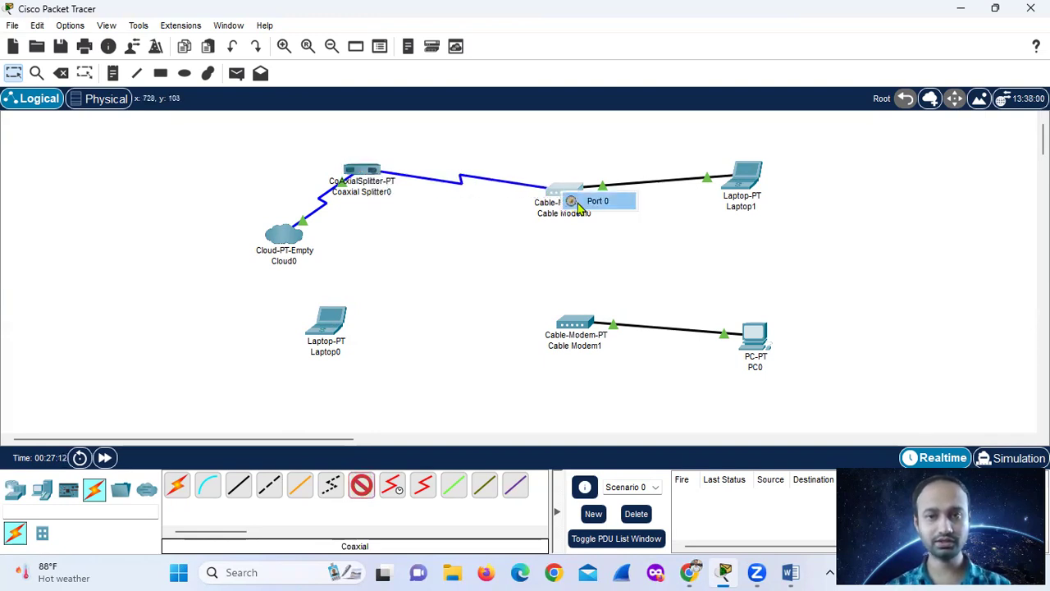
{"action": "left_click", "coordinate": [597, 201]}
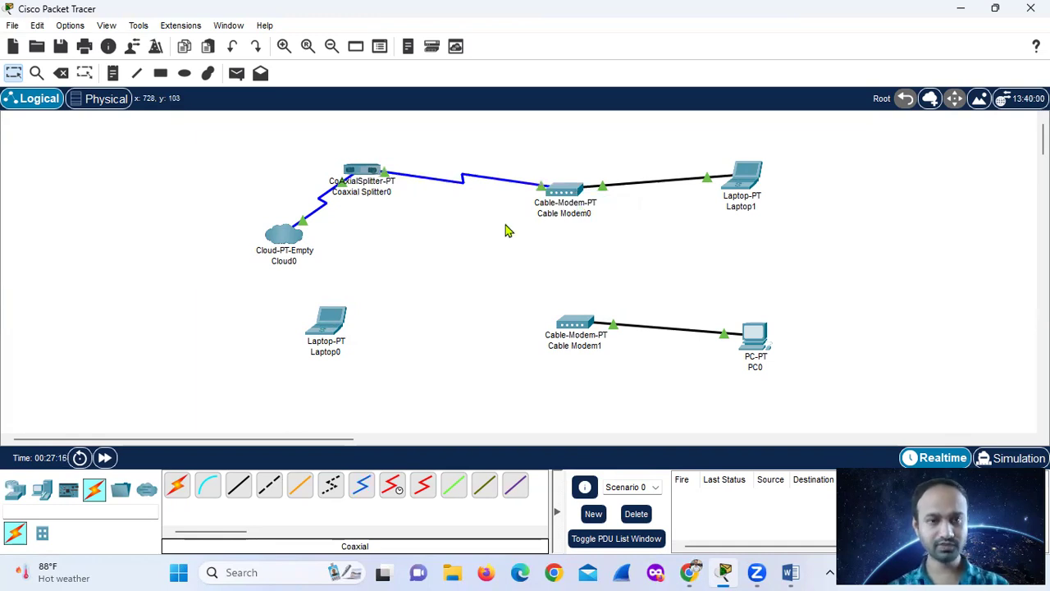
- Connect the splitter's Coaxial2 port to the coaxial port of Cable Modem1 with a Coaxial cable
{"action": "left_click", "coordinate": [362, 488]}
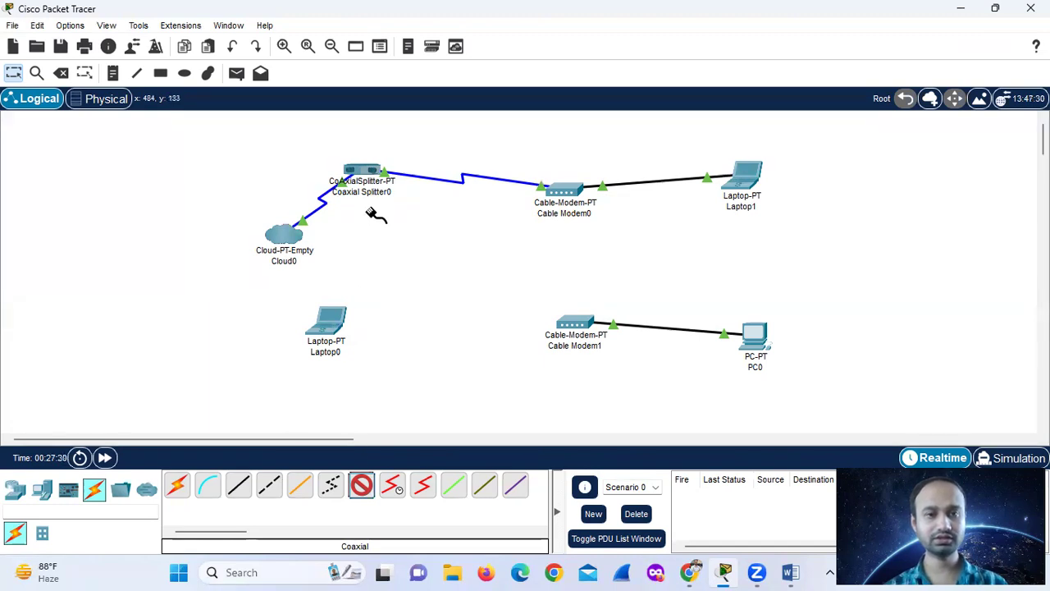
{"action": "left_click", "coordinate": [375, 179]}
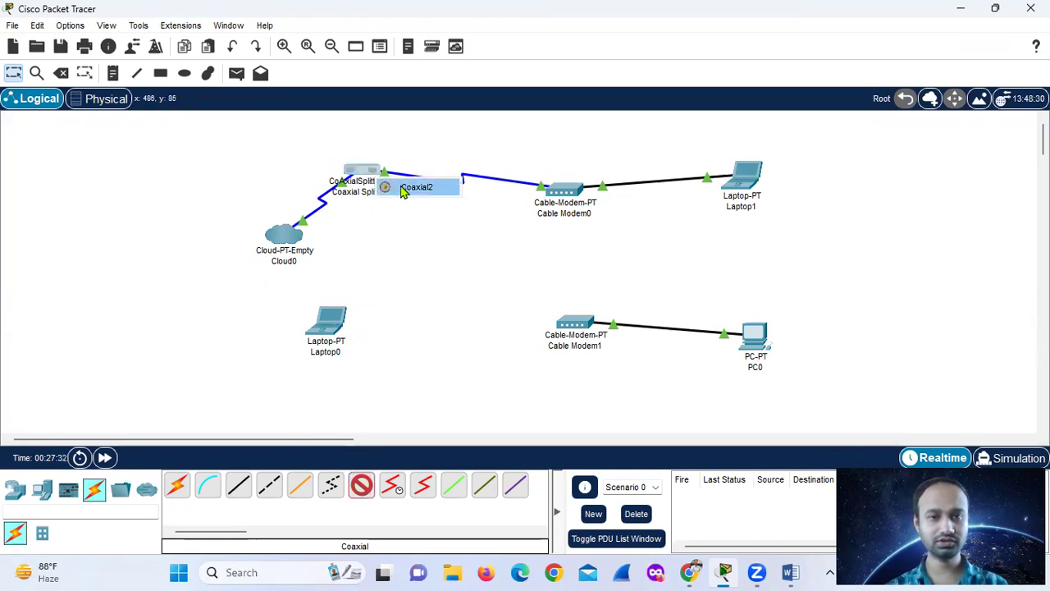
{"action": "left_click", "coordinate": [411, 187]}
{"action": "left_click", "coordinate": [568, 321]}
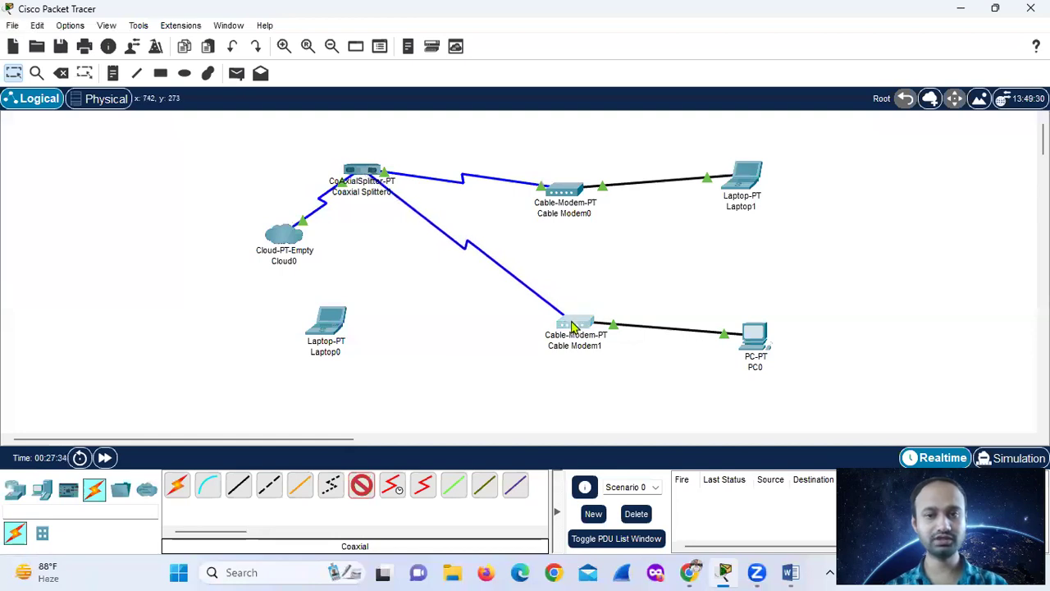
{"action": "left_click", "coordinate": [601, 335]}
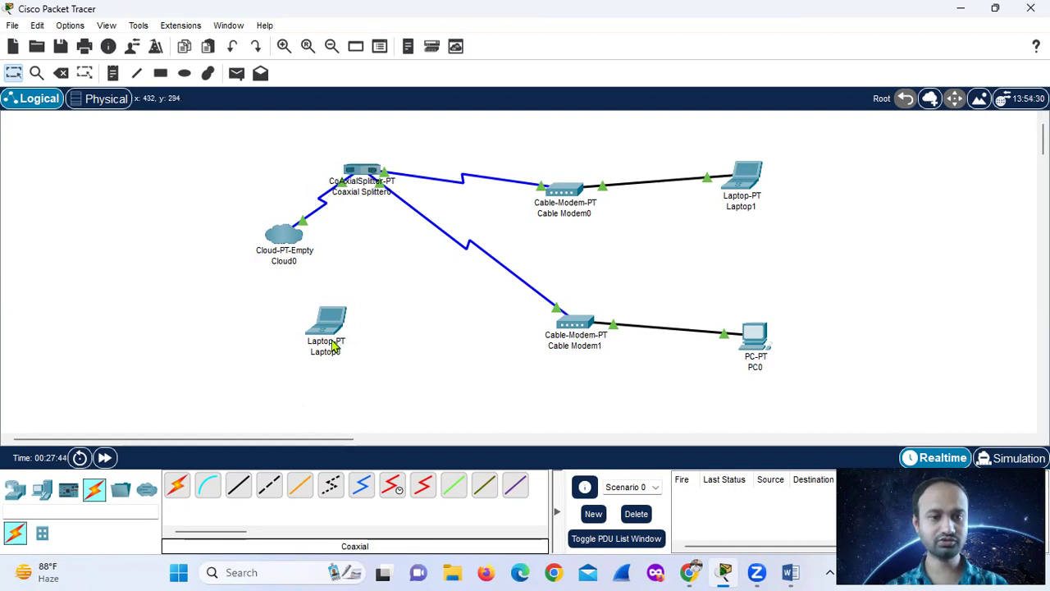
- Connect Laptop0's FastEthernet0 port to Cloud0's FastEthernet3 port with a Copper Straight-Through cable and move Laptop0 slightly farther from the cloud
{"action": "left_click", "coordinate": [237, 490]}
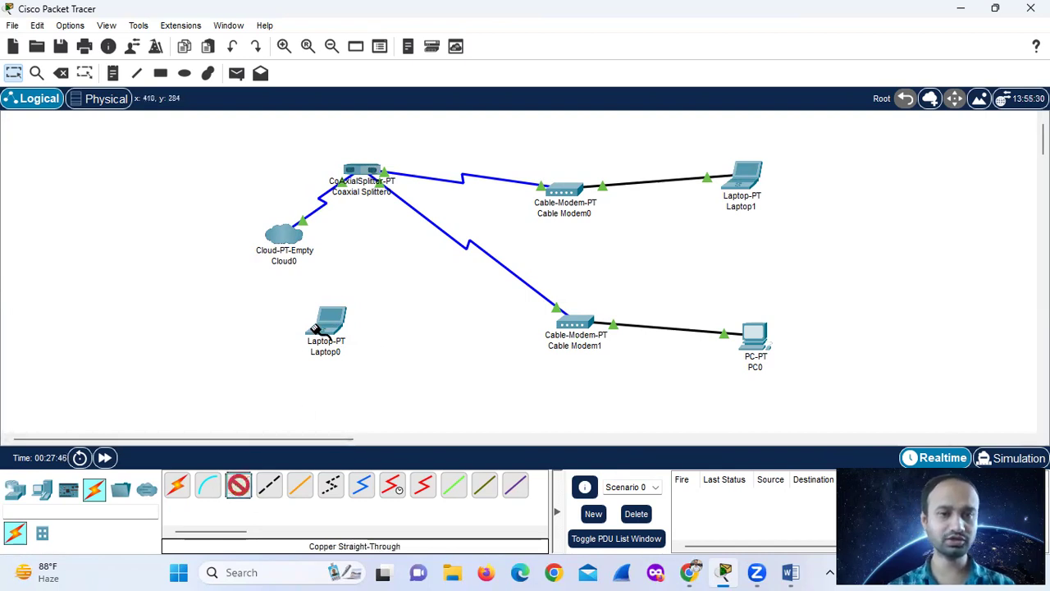
{"action": "left_click", "coordinate": [335, 331]}
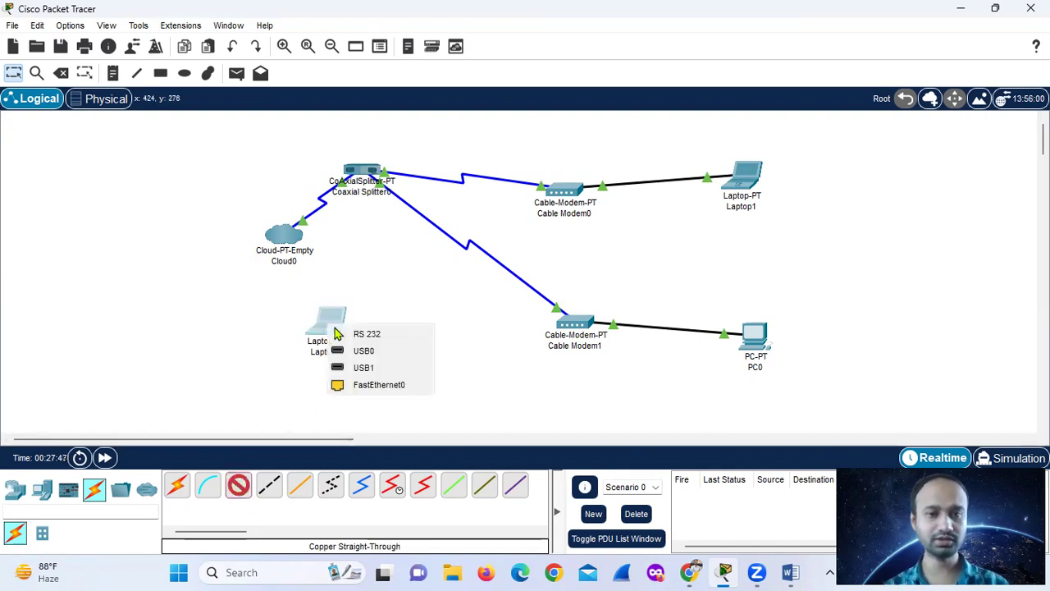
{"action": "left_click", "coordinate": [365, 385]}
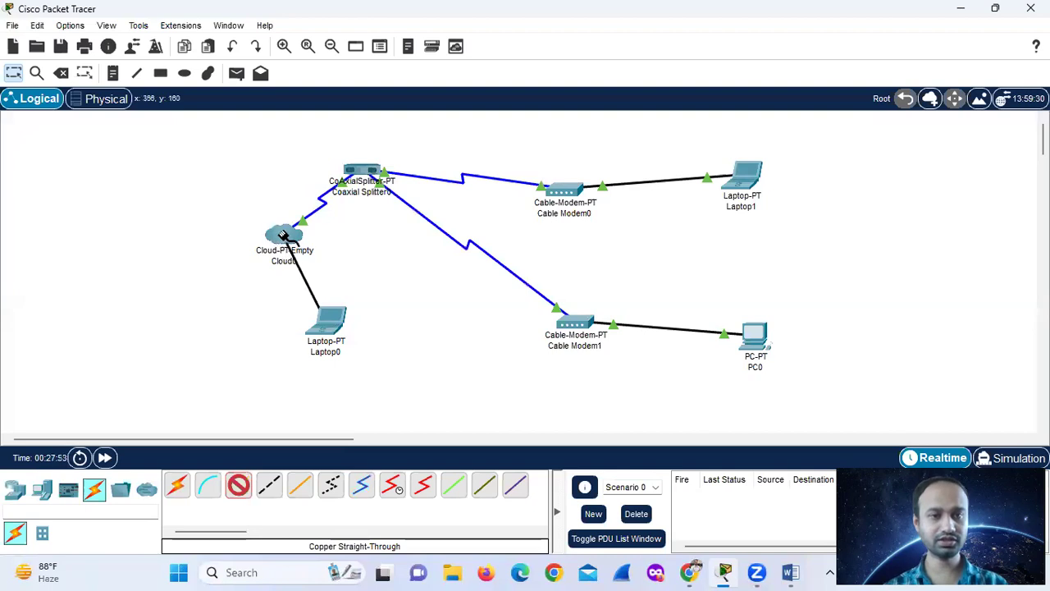
{"action": "left_click", "coordinate": [294, 239]}
{"action": "left_click", "coordinate": [304, 248]}
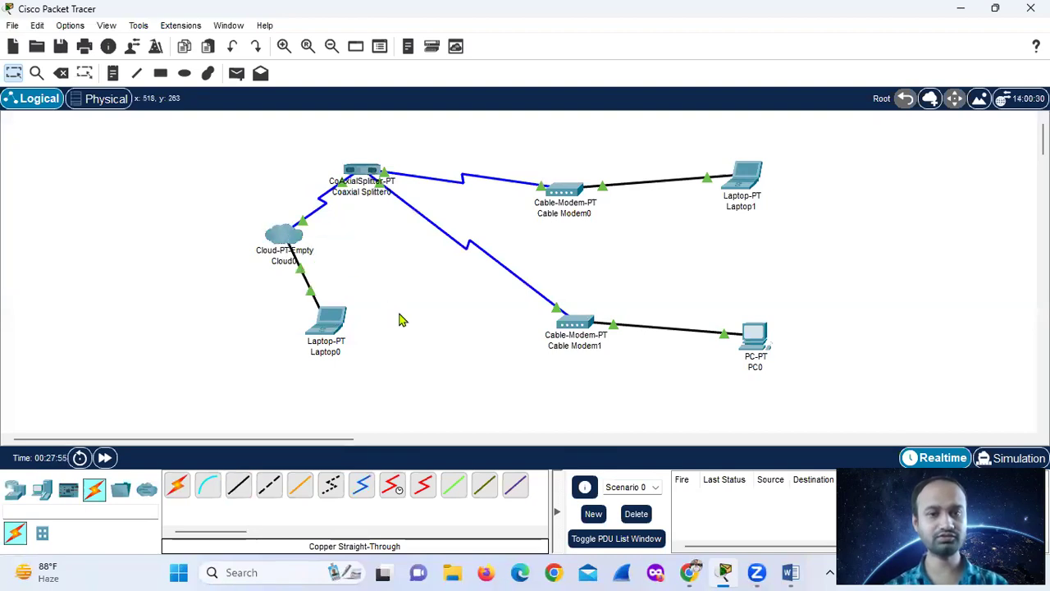
{"action": "left_click_drag", "start_coordinate": [332, 328], "coordinate": [353, 344]}
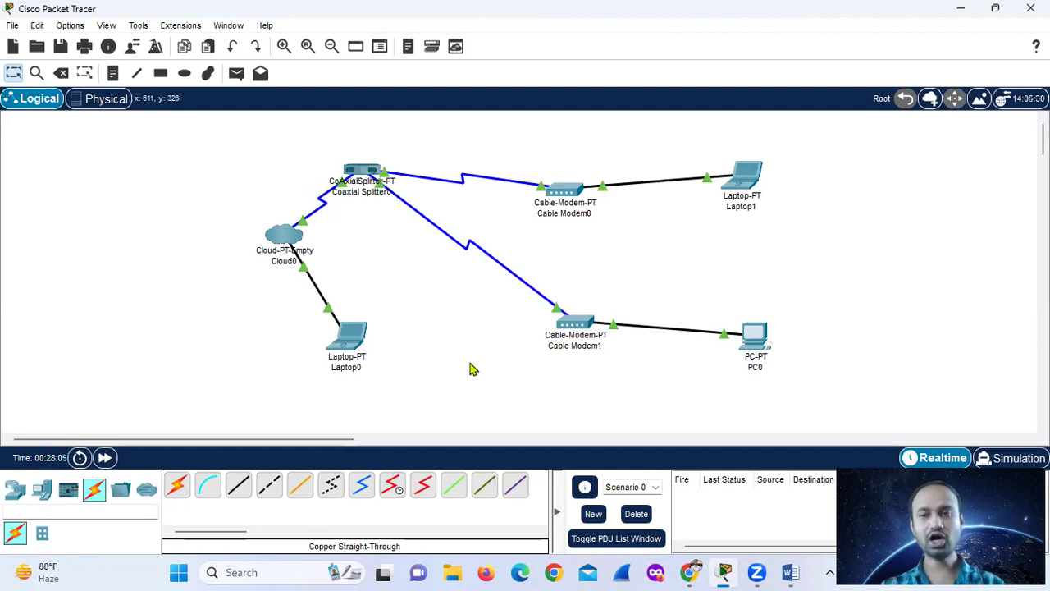
- Assign Laptop1's FastEthernet0 interface the static IPv4 address 192.168.1.1 with subnet mask 255.255.255.0
{"action": "left_click", "coordinate": [749, 186]}
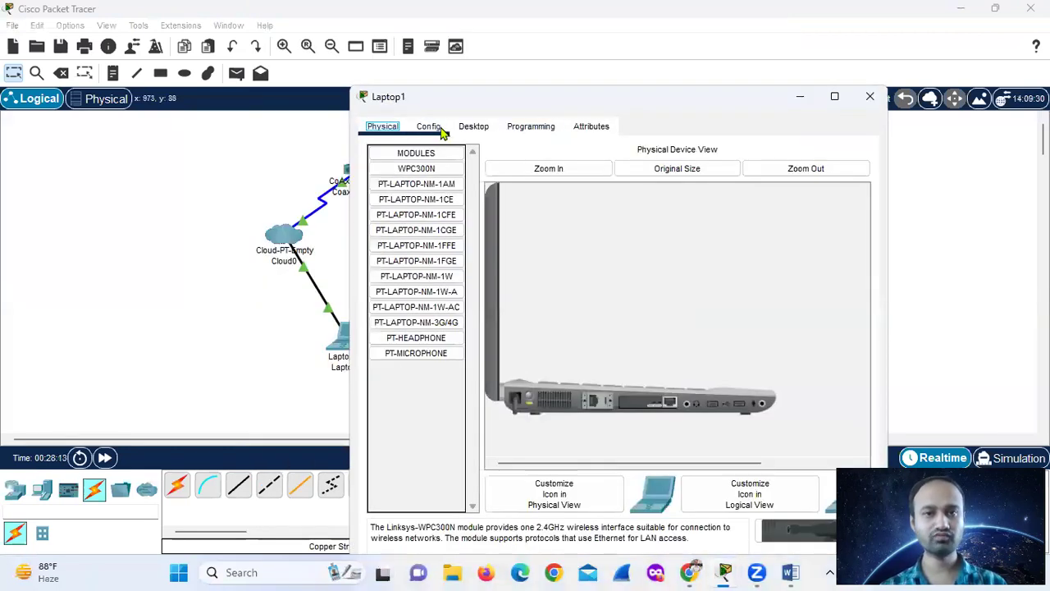
{"action": "left_click", "coordinate": [429, 128]}
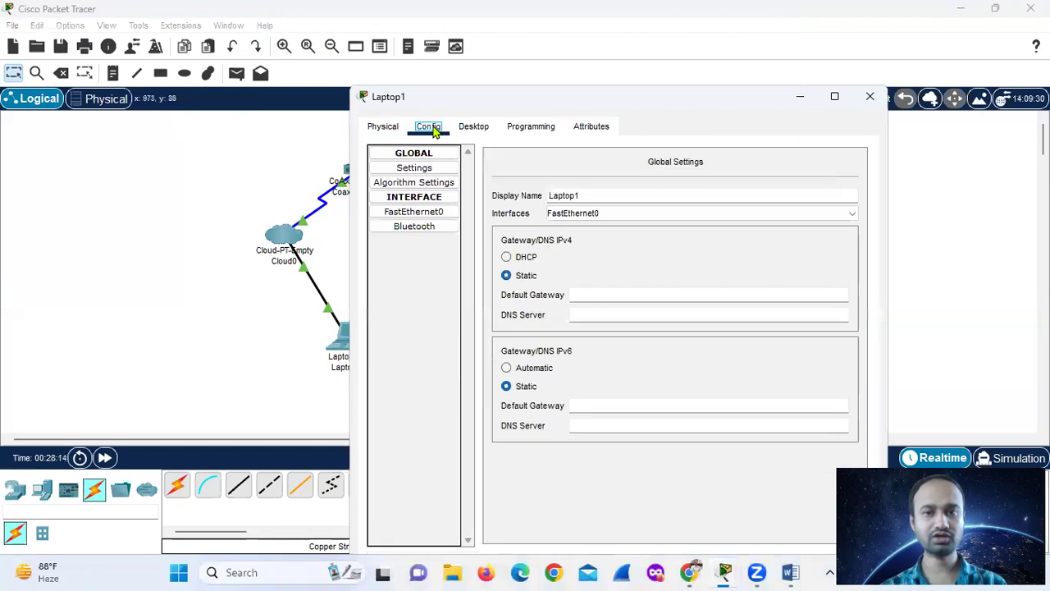
{"action": "left_click", "coordinate": [434, 212]}
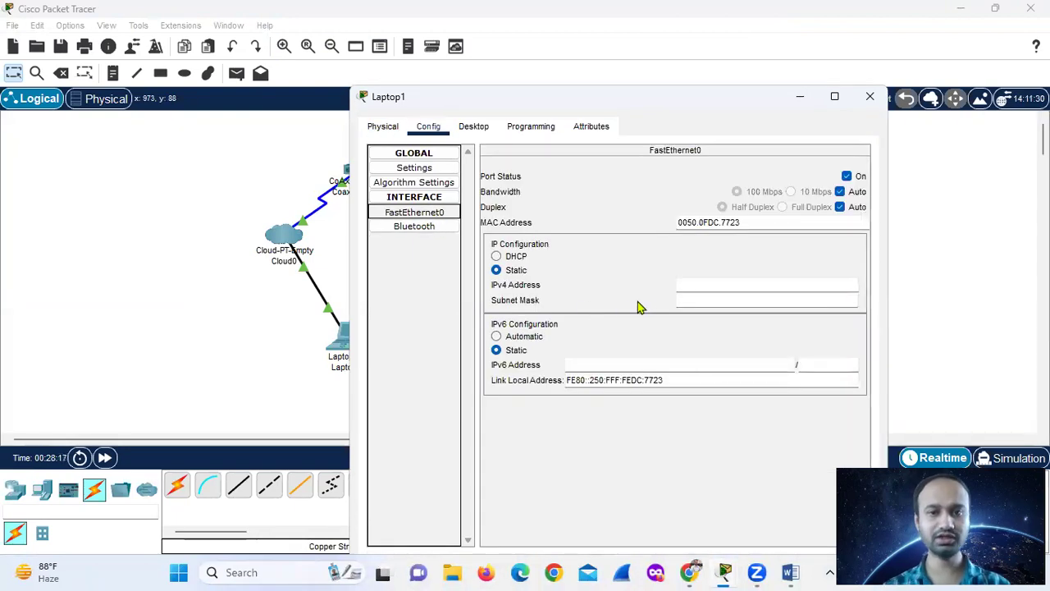
{"action": "left_click", "coordinate": [699, 282]}
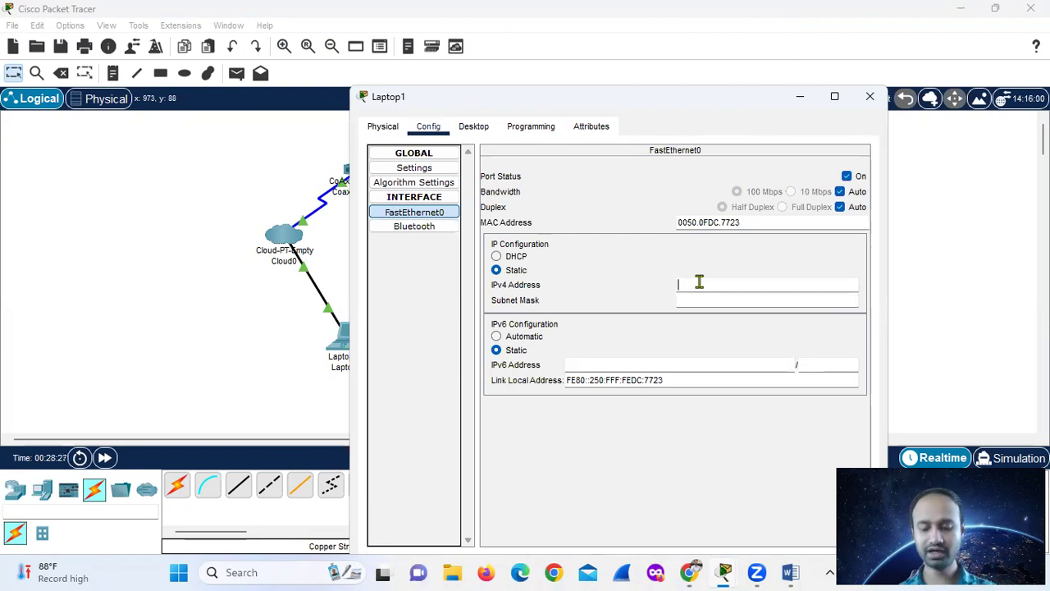
{"action": "type", "text": "192.168."}
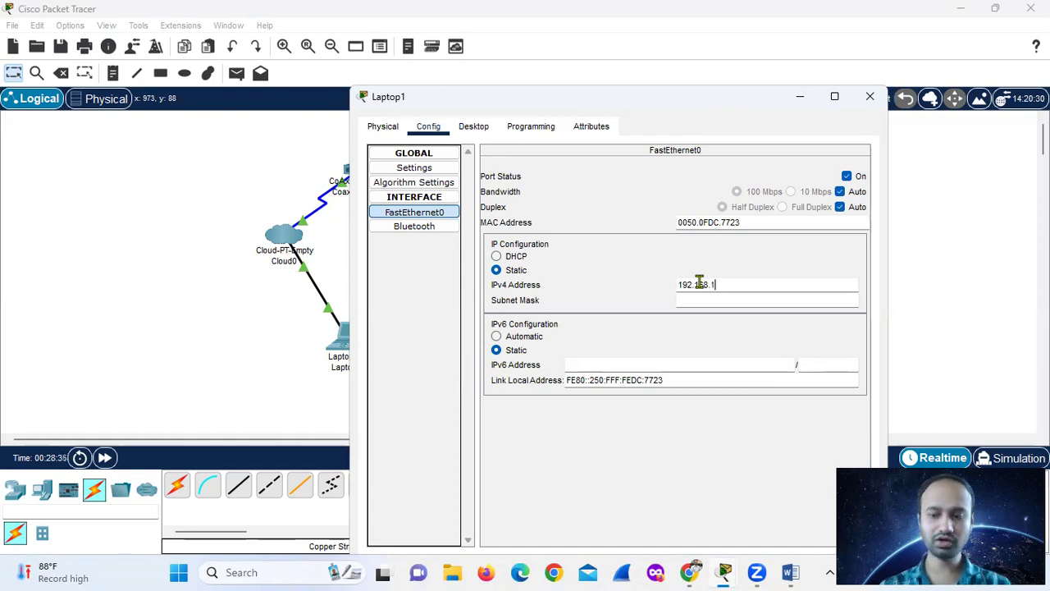
{"action": "type", "text": "1.1"}
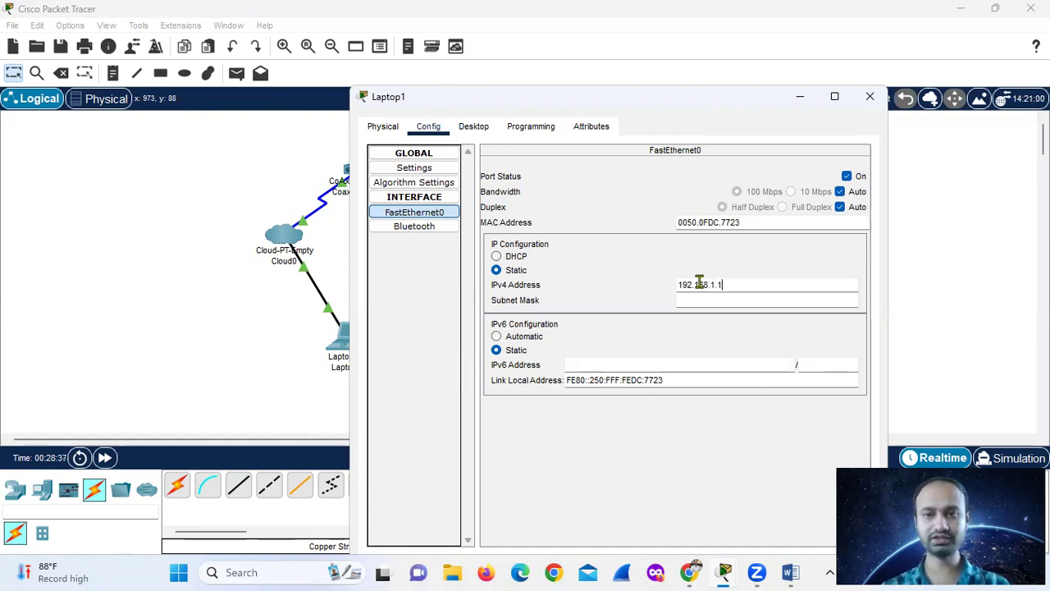
{"action": "left_click", "coordinate": [699, 302]}
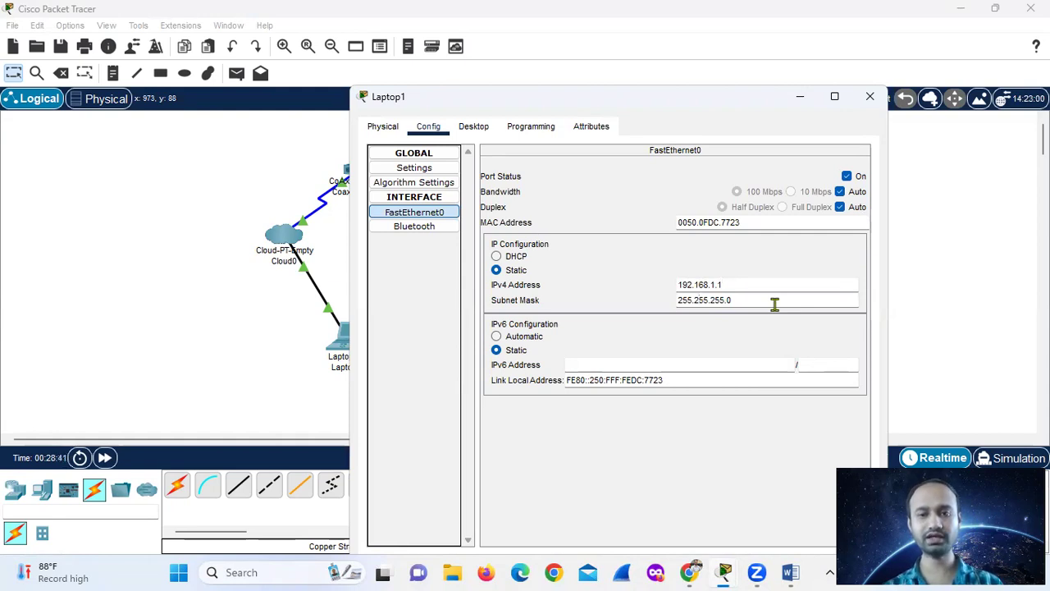
{"action": "left_click", "coordinate": [868, 105]}
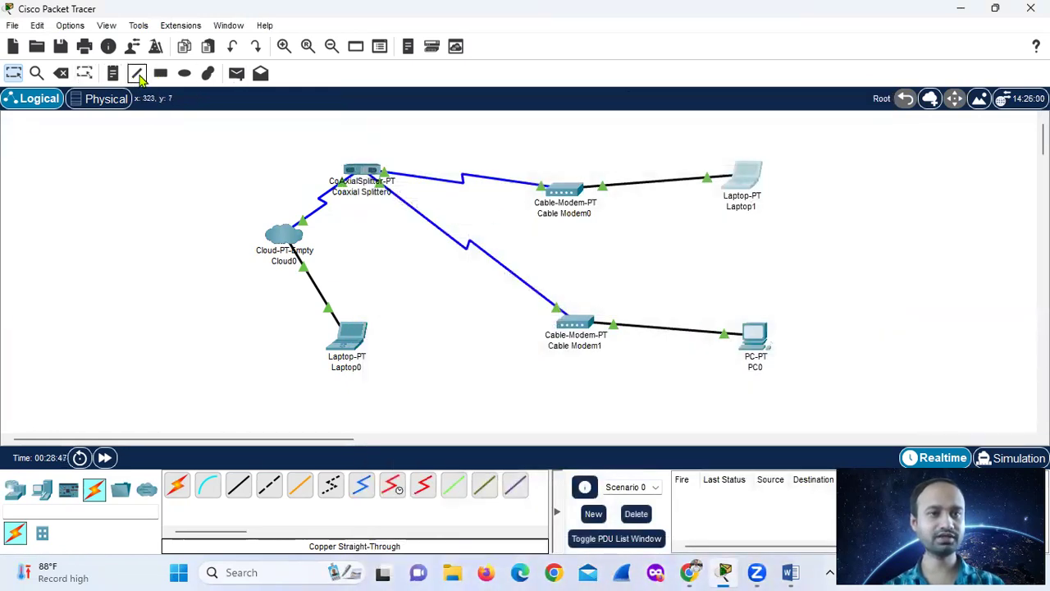
- Place a text note reading 192.168.1.1 beside Laptop1 in the workspace
{"action": "left_click", "coordinate": [113, 74]}
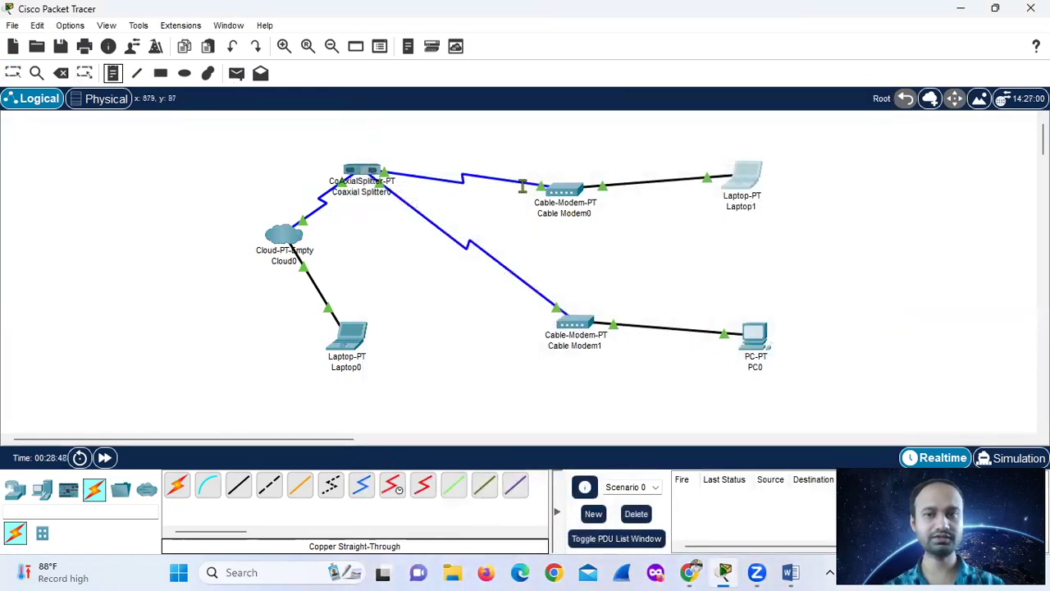
{"action": "left_click", "coordinate": [778, 181]}
{"action": "type", "text": "S"}
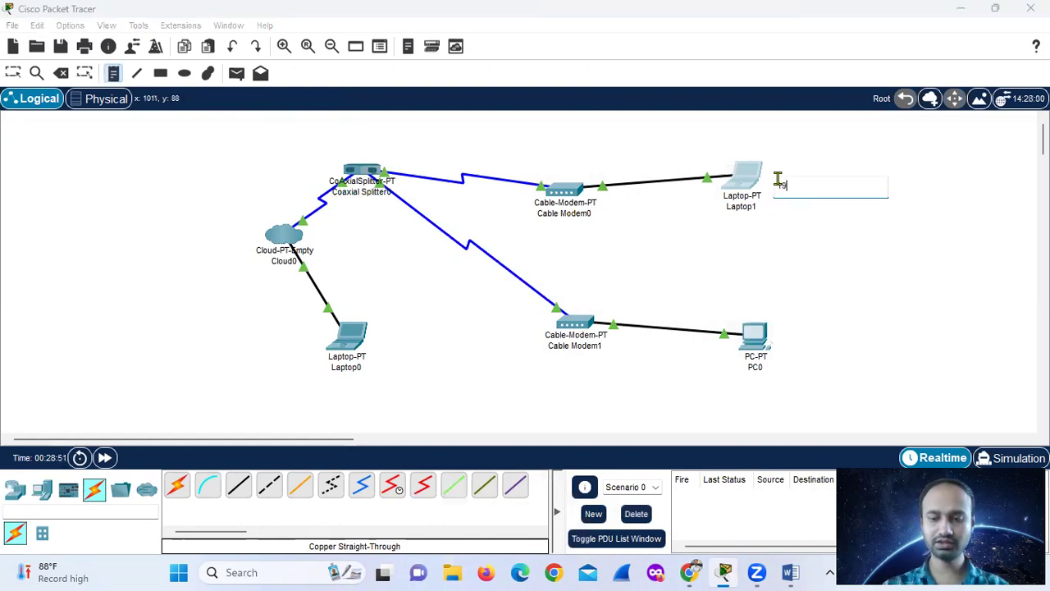
{"action": "type", "text": "92.168.1"}
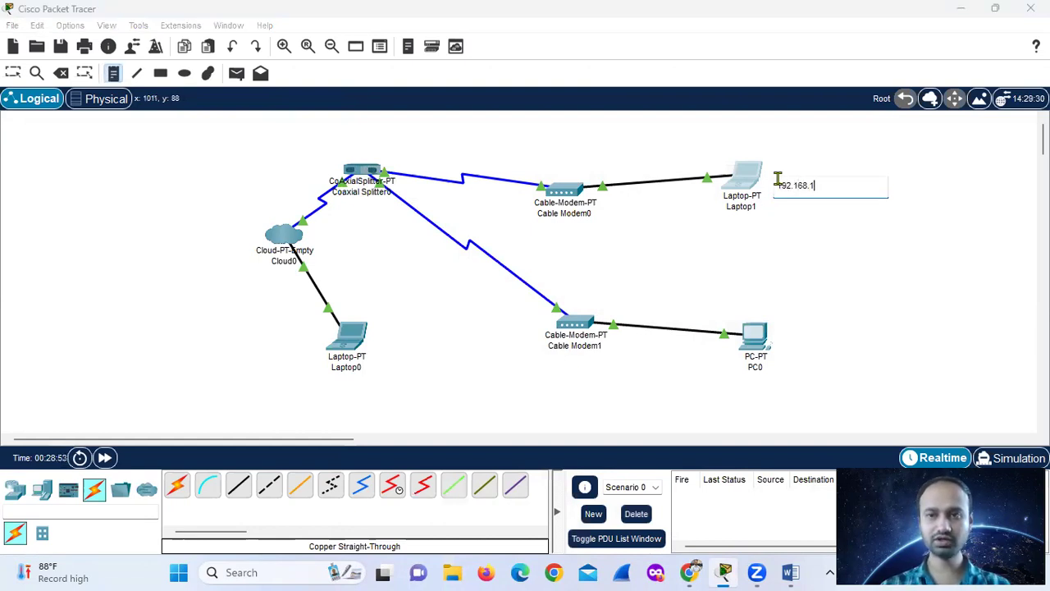
{"action": "type", "text": ".1"}
- Place a note reading 192.168.1.2 beside PC0 and a note reading 192.168.1.3 near Laptop0
{"action": "left_click", "coordinate": [784, 349]}
{"action": "type", "text": "192.168.1.2"}
{"action": "left_click", "coordinate": [212, 358]}
{"action": "type", "text": "192.168.1"}
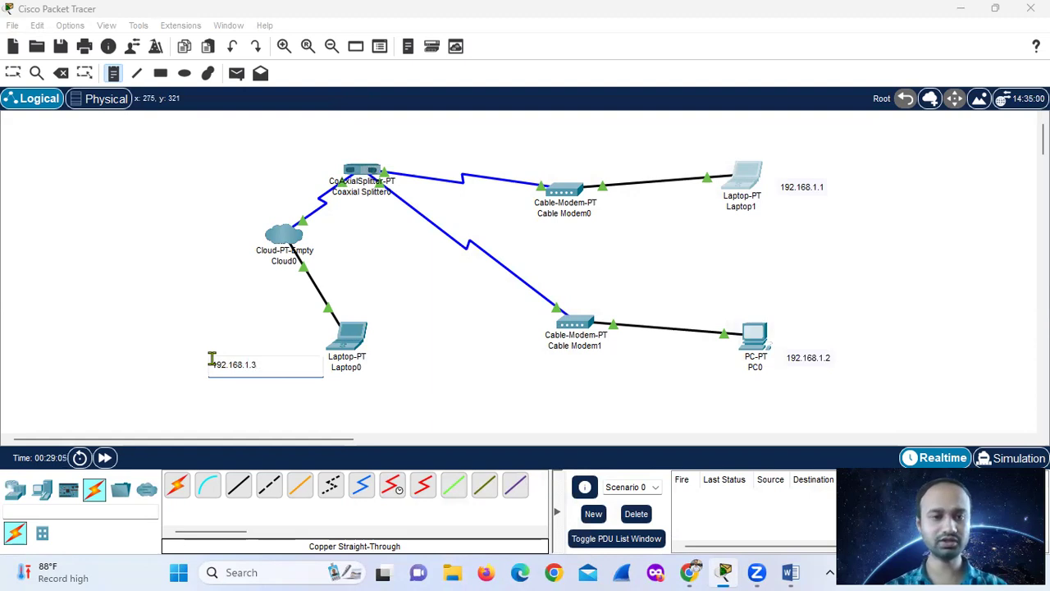
{"action": "left_click", "coordinate": [283, 338]}
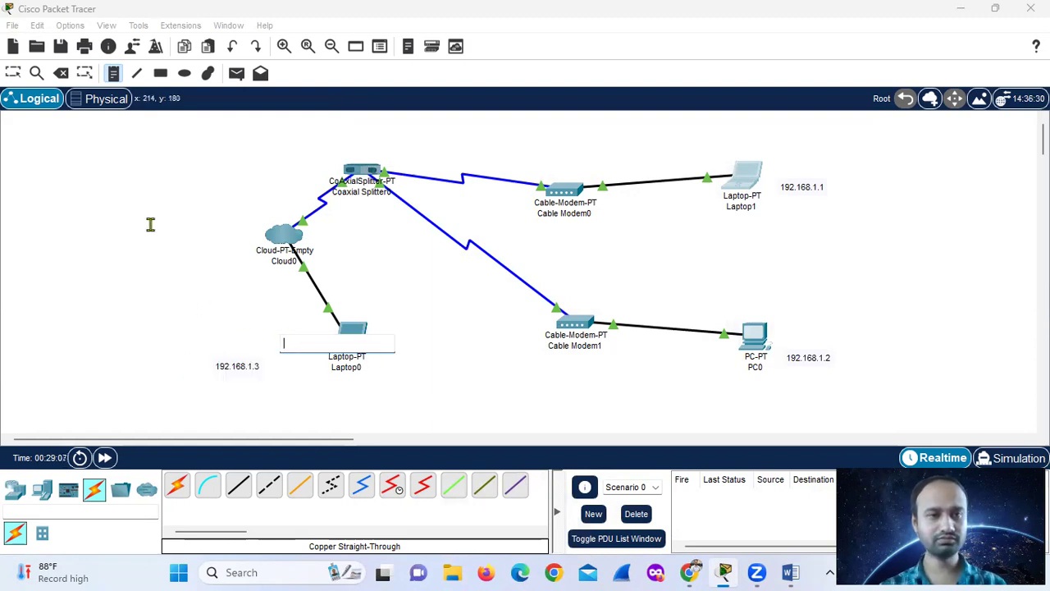
{"action": "left_click", "coordinate": [14, 73]}
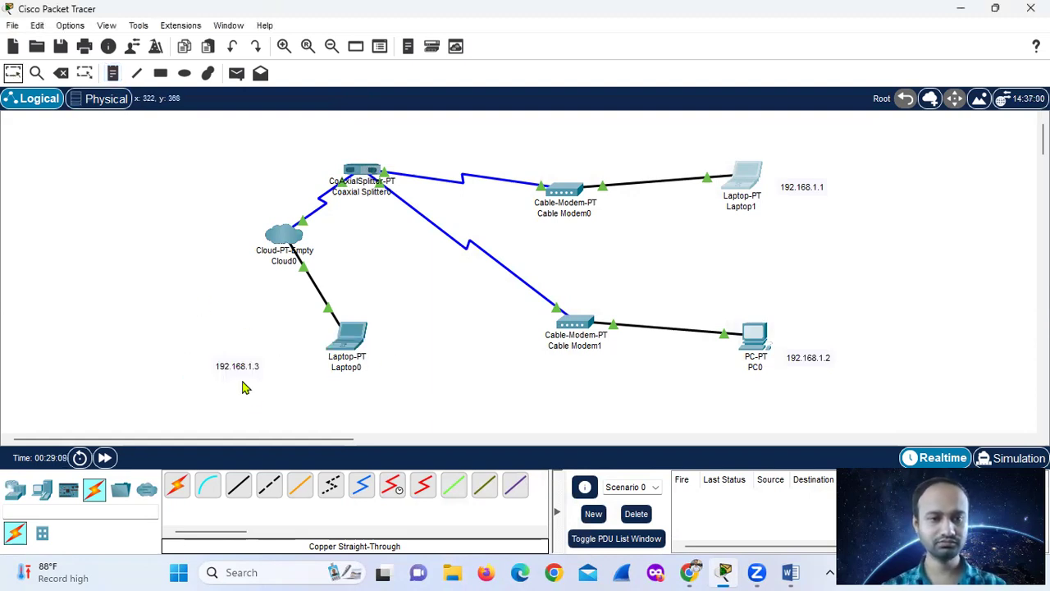
- Move the three IP address notes closer to Laptop0, PC0 and Laptop1
{"action": "left_click_drag", "start_coordinate": [241, 367], "coordinate": [294, 364]}
{"action": "left_click_drag", "start_coordinate": [821, 364], "coordinate": [814, 358]}
{"action": "left_click_drag", "start_coordinate": [792, 191], "coordinate": [782, 190]}
- Assign PC0's FastEthernet0 interface the static IPv4 address 192.168.1.2 with subnet mask 255.255.255.0
{"action": "double_click", "coordinate": [748, 333]}
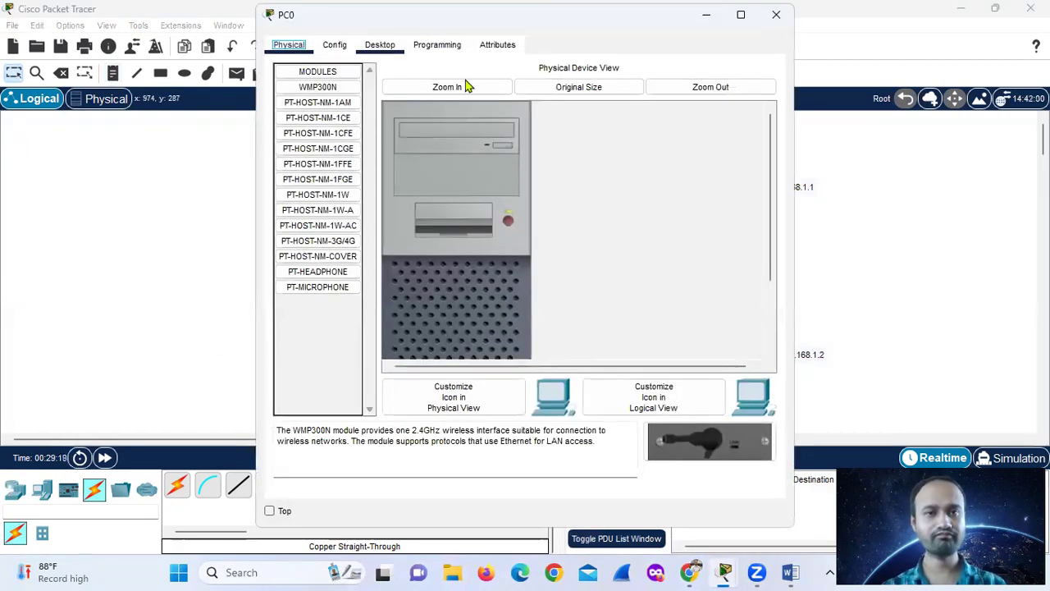
{"action": "key", "text": "ctrl+Tab"}
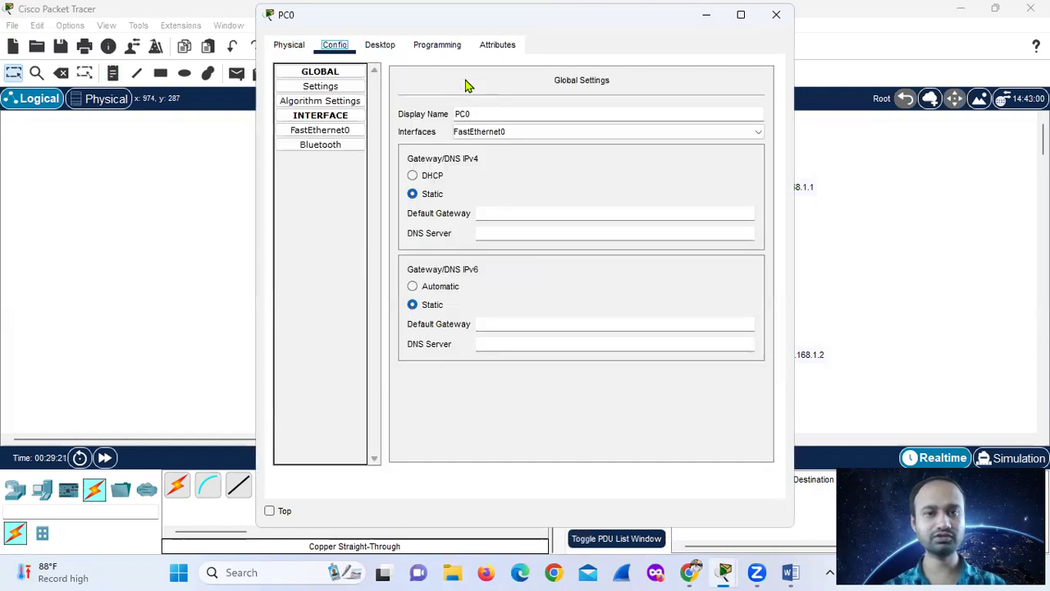
{"action": "left_click", "coordinate": [345, 131]}
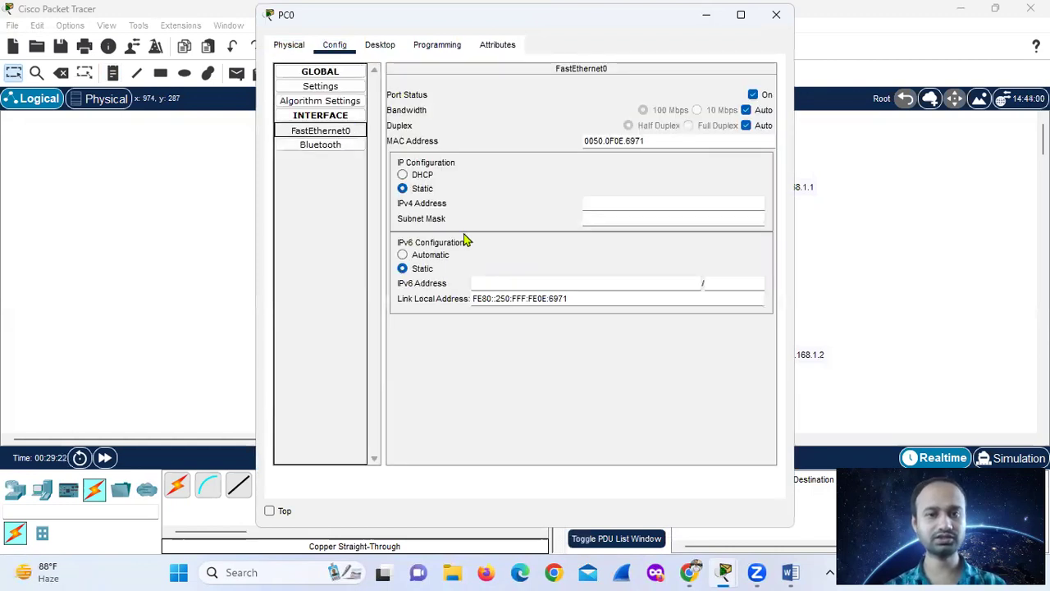
{"action": "left_click", "coordinate": [612, 204]}
{"action": "type", "text": "192.168.1.2"}
{"action": "left_click", "coordinate": [623, 218]}
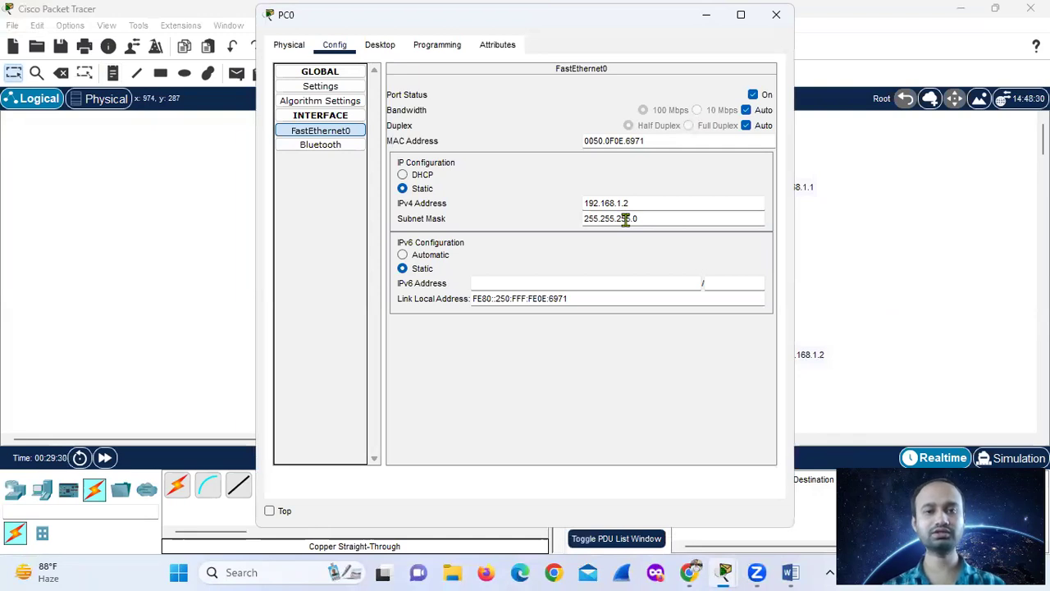
{"action": "left_click", "coordinate": [776, 14]}
- Assign Laptop0's FastEthernet0 interface the static IPv4 address 192.168.1.3 with subnet mask 255.255.255.0
{"action": "left_click", "coordinate": [348, 342]}
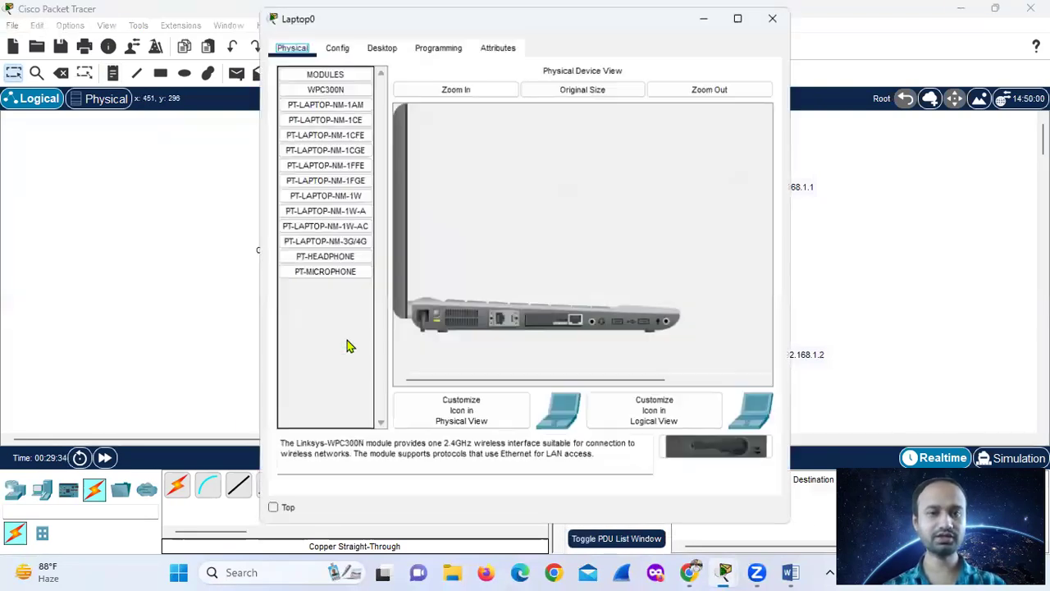
{"action": "left_click", "coordinate": [737, 17]}
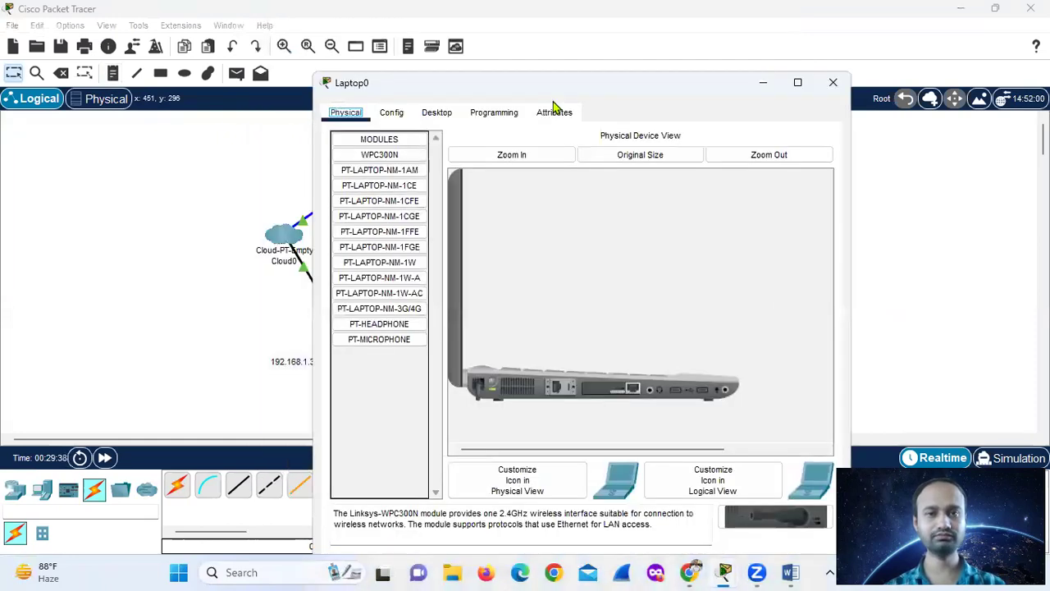
{"action": "left_click", "coordinate": [436, 114]}
{"action": "left_click", "coordinate": [398, 115]}
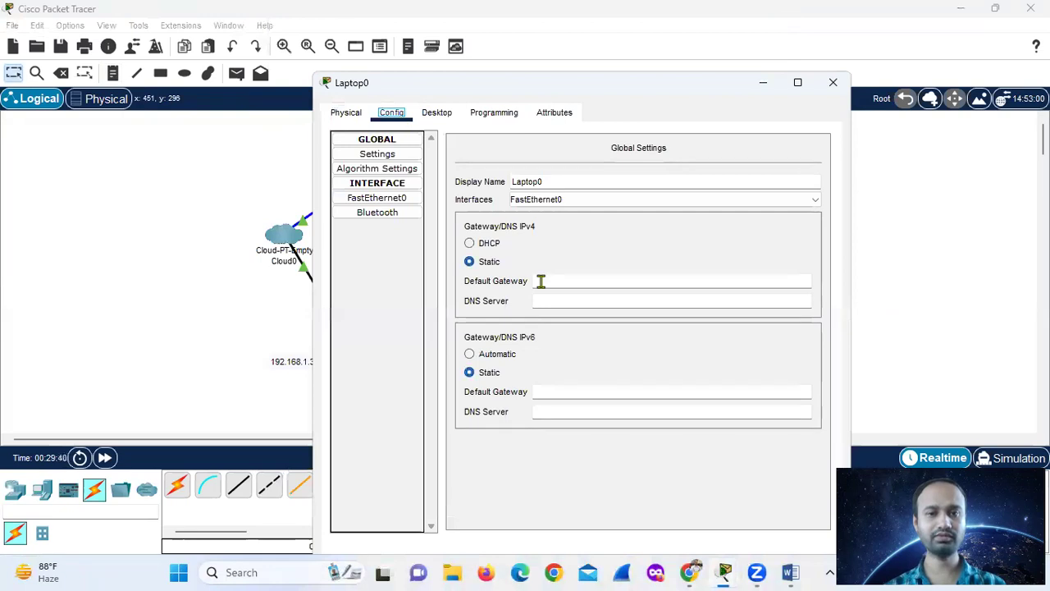
{"action": "left_click", "coordinate": [396, 205]}
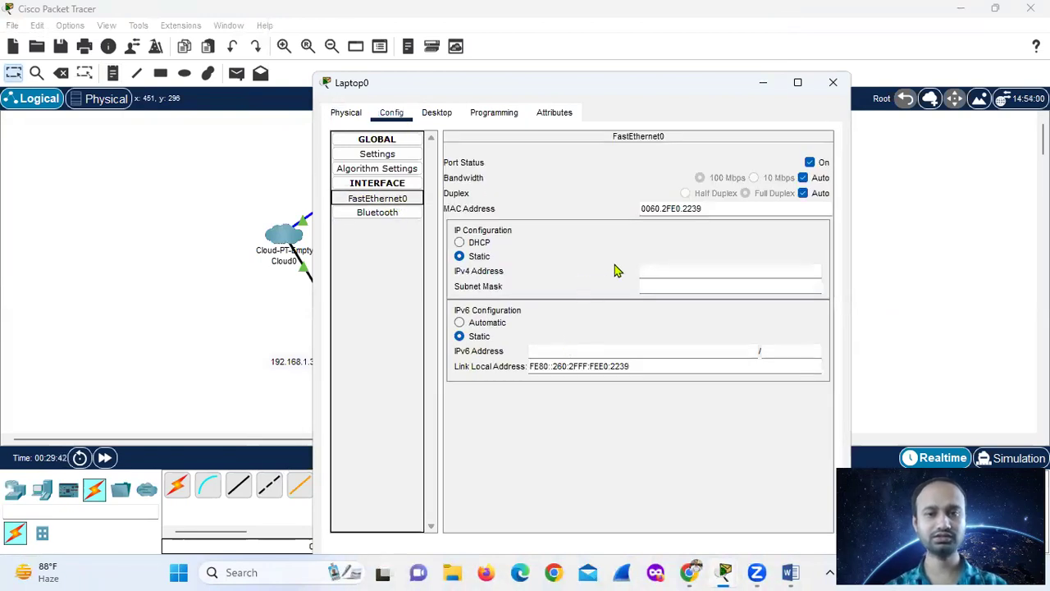
{"action": "left_click", "coordinate": [649, 271]}
{"action": "type", "text": "19"}
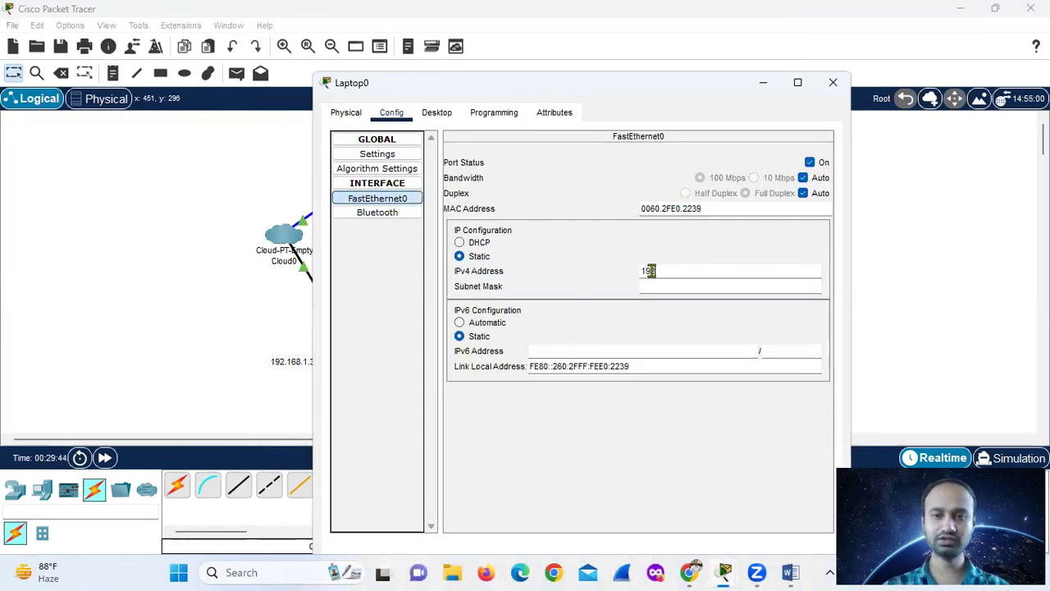
{"action": "type", "text": "2.168.1.3"}
{"action": "key", "text": "Tab"}
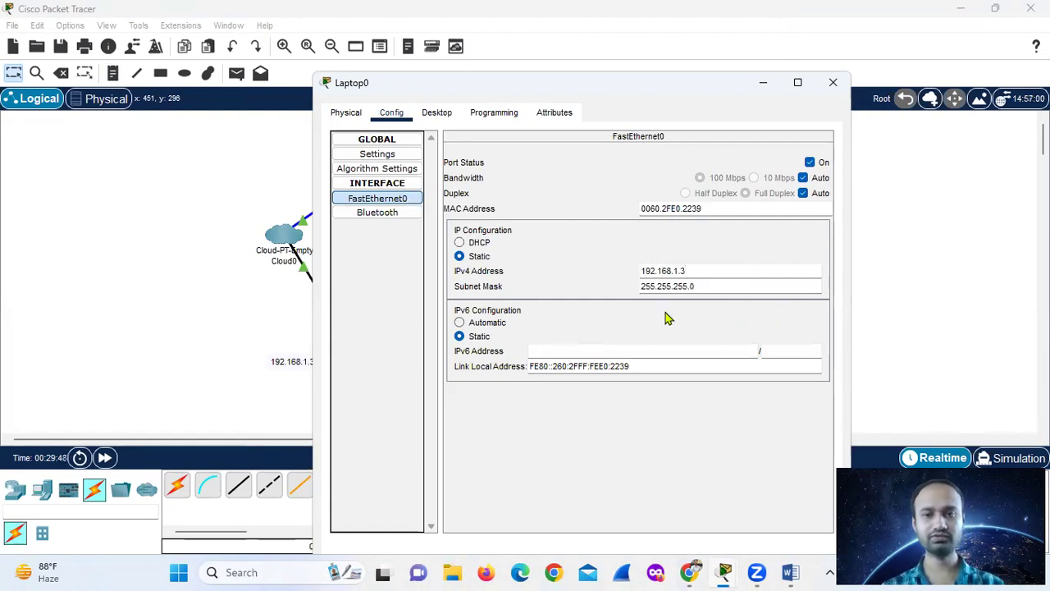
{"action": "left_click", "coordinate": [833, 83]}
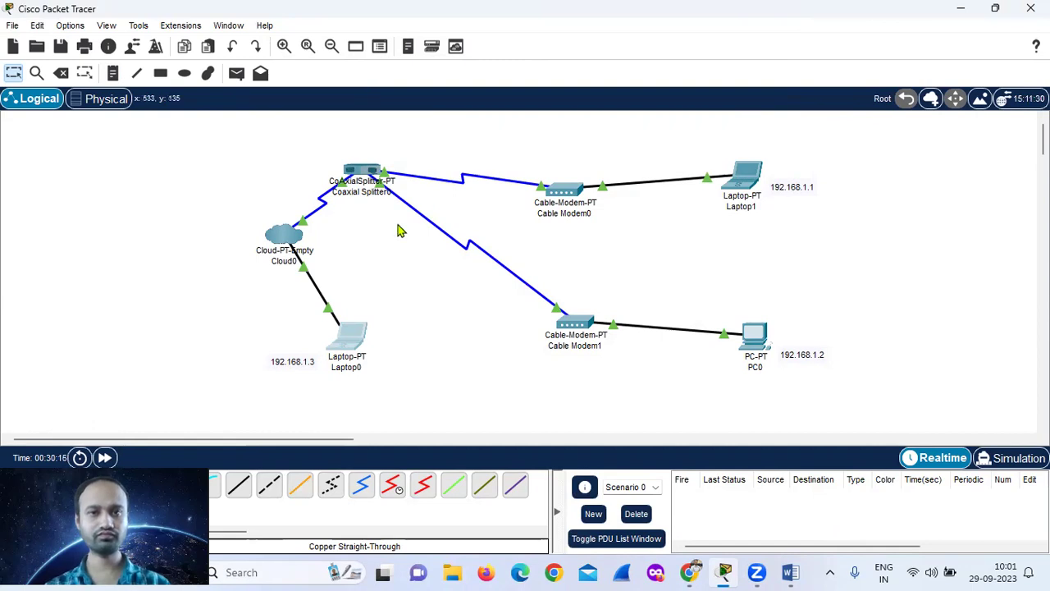
- Send a simple PDU from Laptop0 to Laptop1 to test connectivity
{"action": "left_click", "coordinate": [237, 73]}
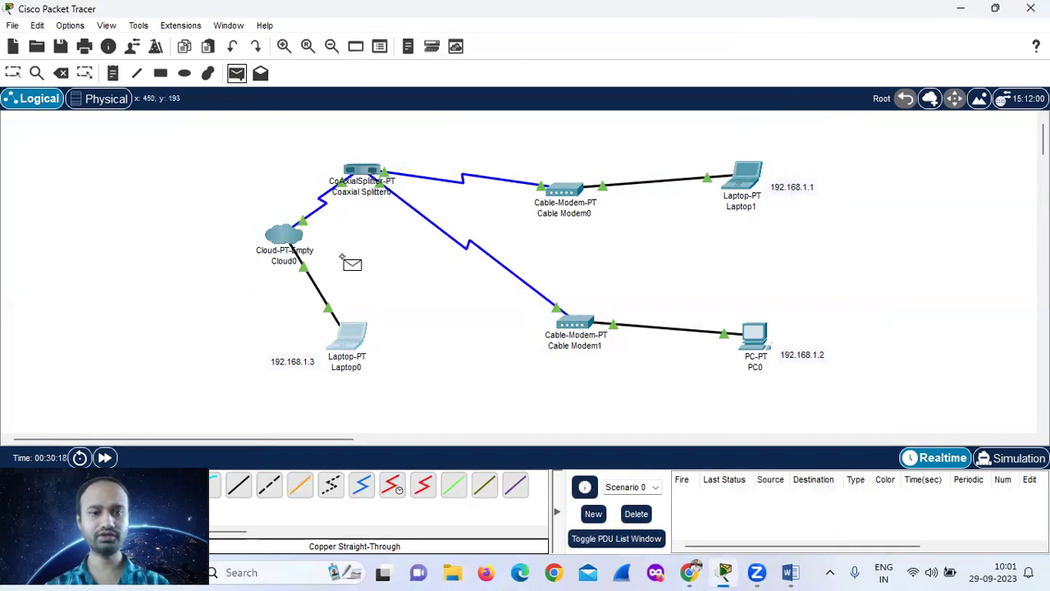
{"action": "left_click", "coordinate": [352, 336]}
{"action": "left_click", "coordinate": [756, 185]}
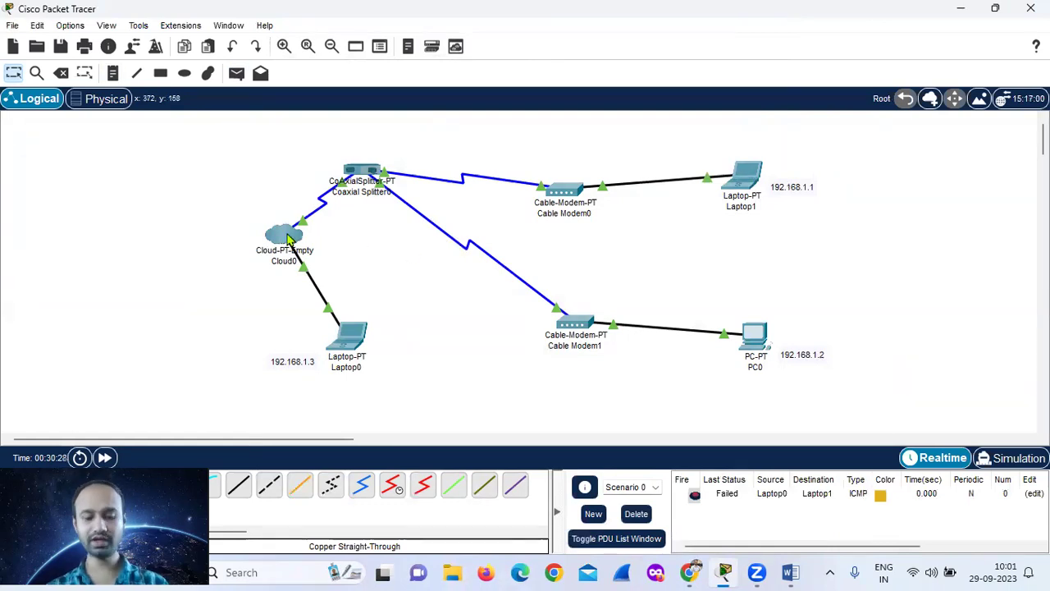
- Examine Cloud0's configuration, covering the ports offered for its DSL and Cable connections and its global and TV settings
{"action": "mouse_move", "coordinate": [288, 238]}
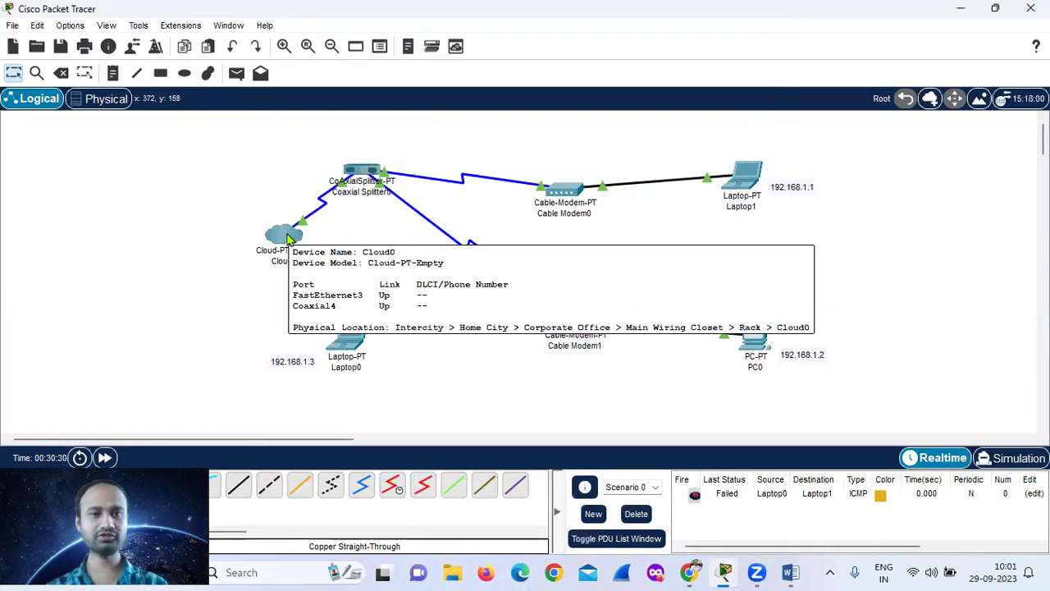
{"action": "left_click", "coordinate": [288, 237]}
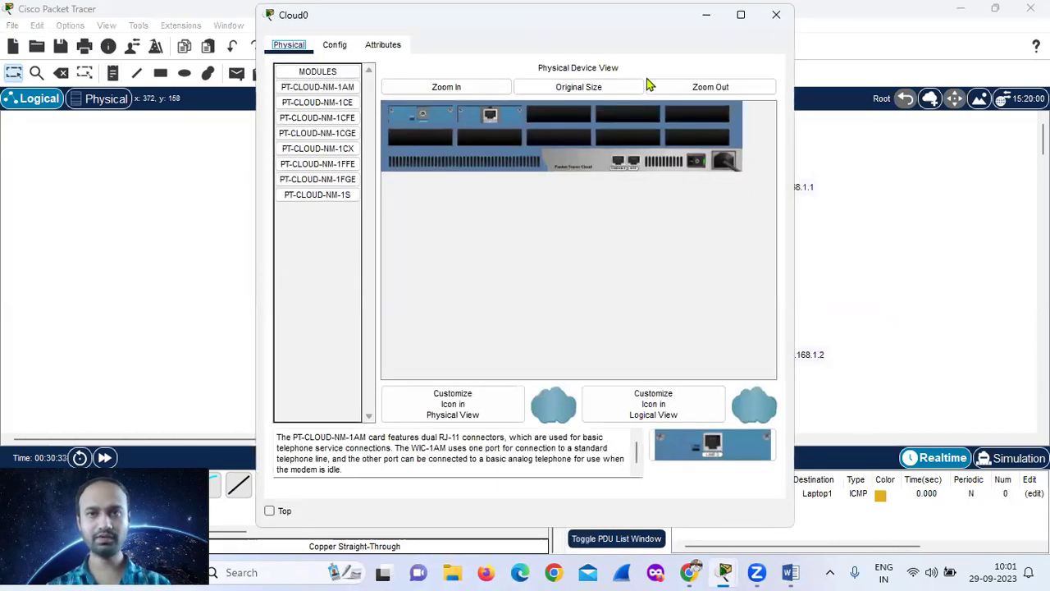
{"action": "left_click_drag", "start_coordinate": [525, 15], "coordinate": [610, 77]}
{"action": "left_click", "coordinate": [419, 108]}
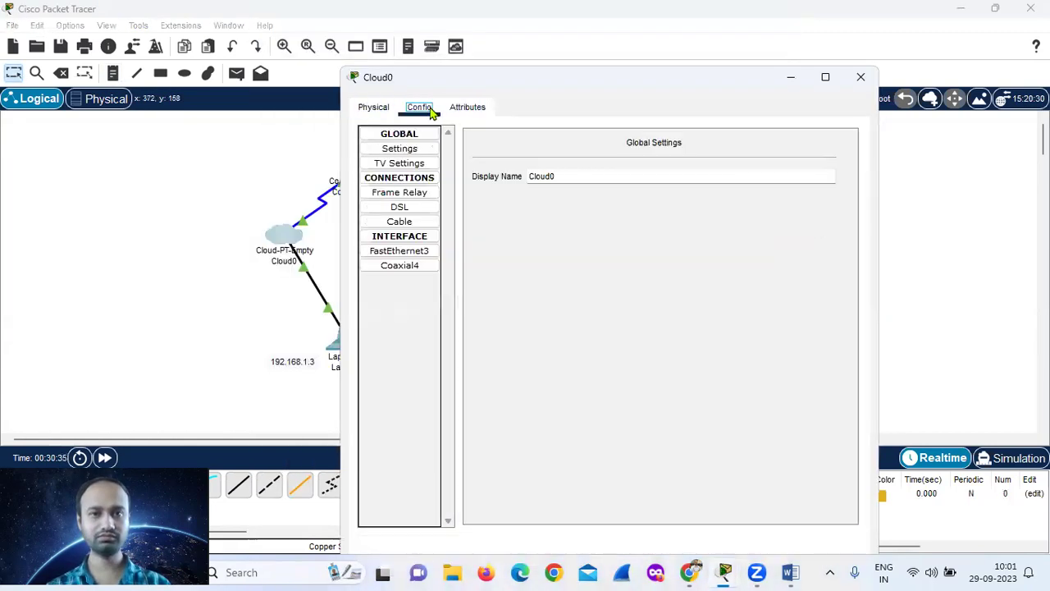
{"action": "left_click", "coordinate": [418, 215]}
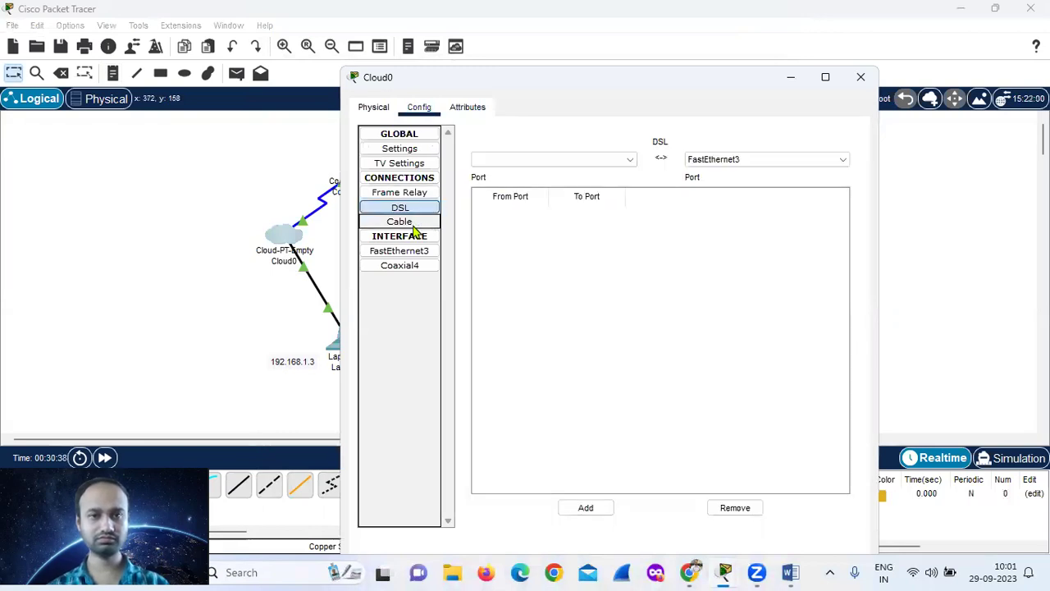
{"action": "left_click", "coordinate": [416, 224]}
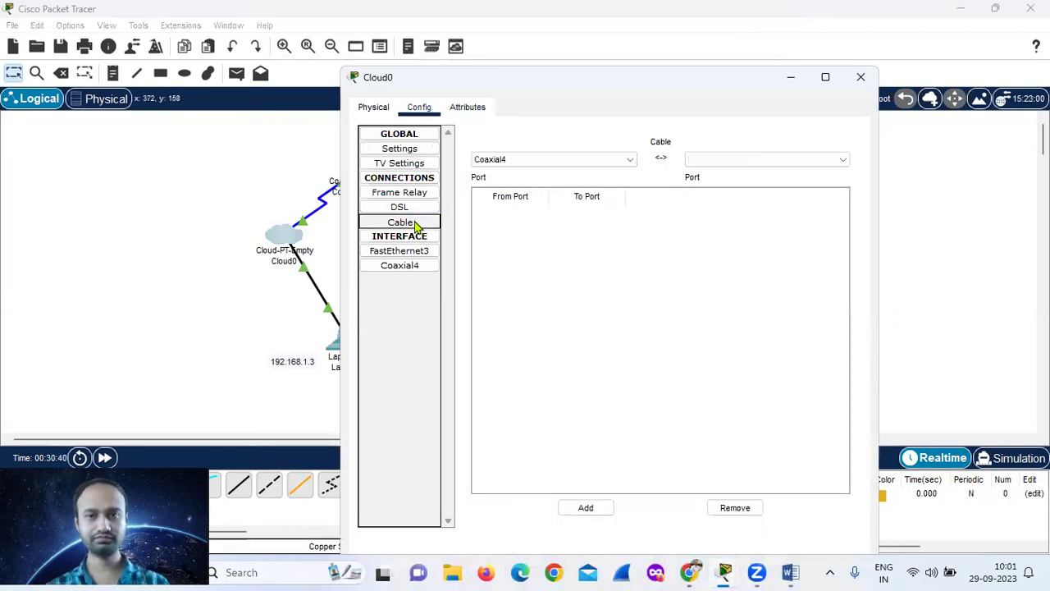
{"action": "left_click", "coordinate": [521, 161]}
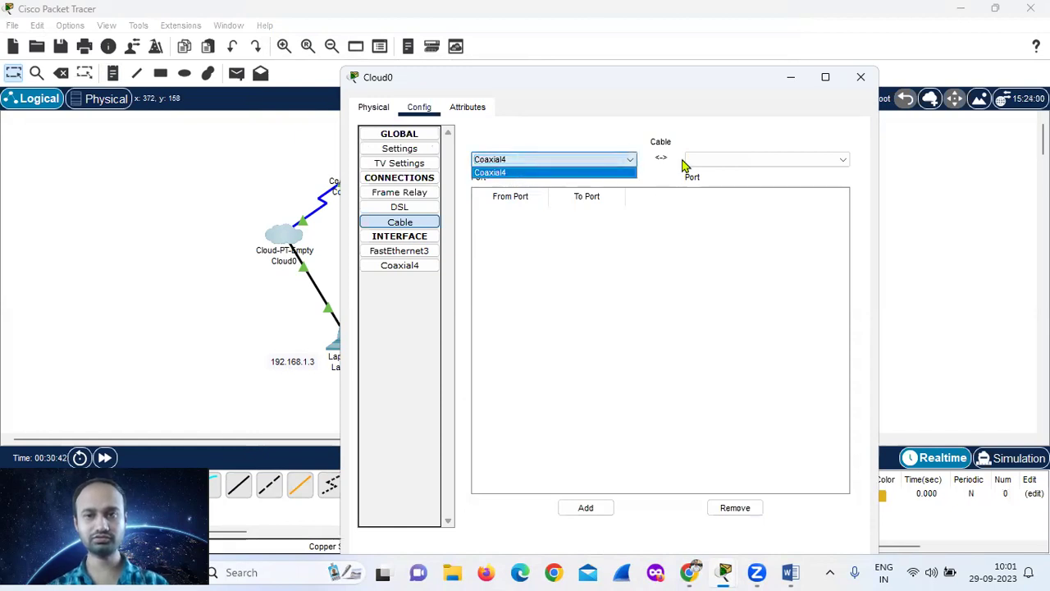
{"action": "left_click", "coordinate": [686, 165]}
{"action": "left_click", "coordinate": [686, 168]}
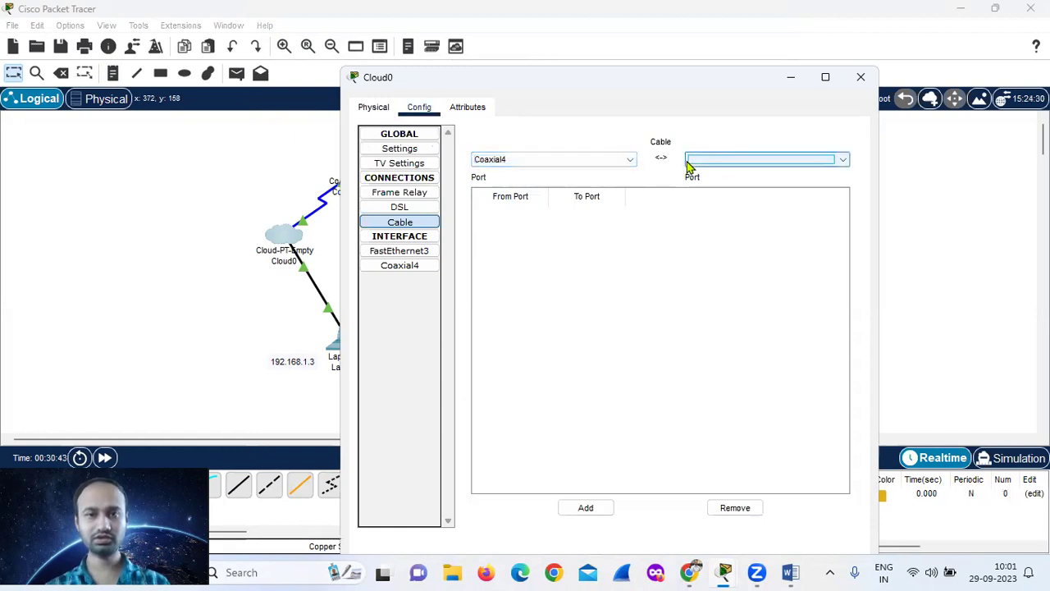
{"action": "left_click", "coordinate": [399, 206]}
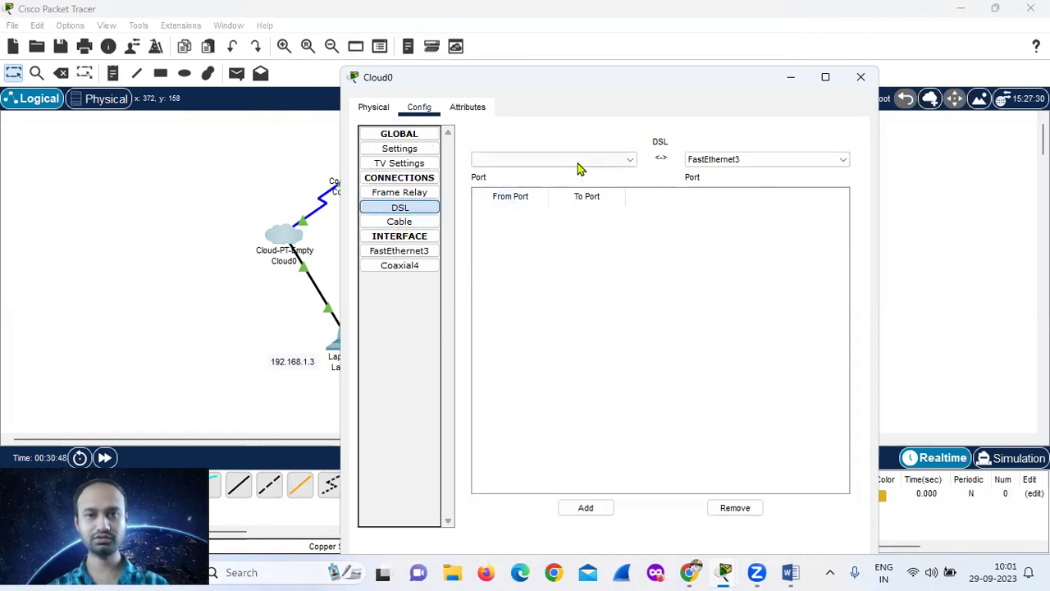
{"action": "left_click", "coordinate": [727, 162]}
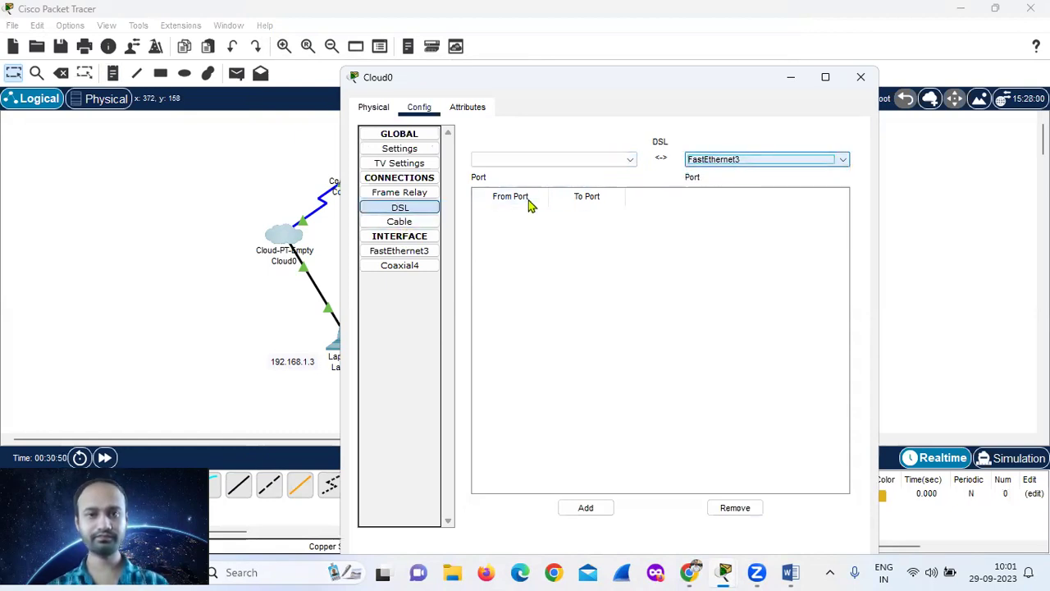
{"action": "left_click", "coordinate": [407, 164]}
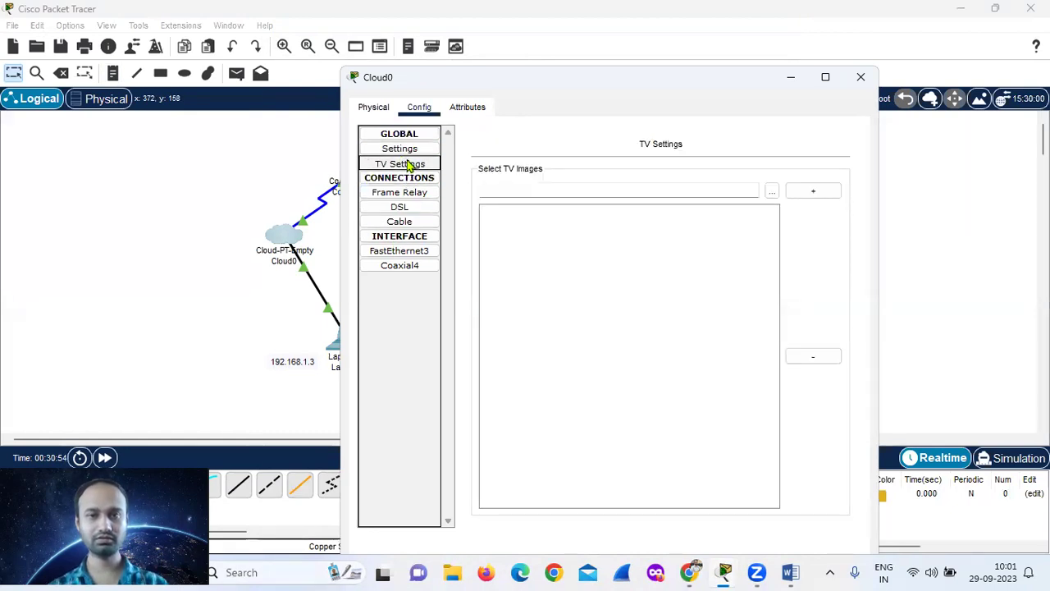
{"action": "left_click", "coordinate": [402, 149]}
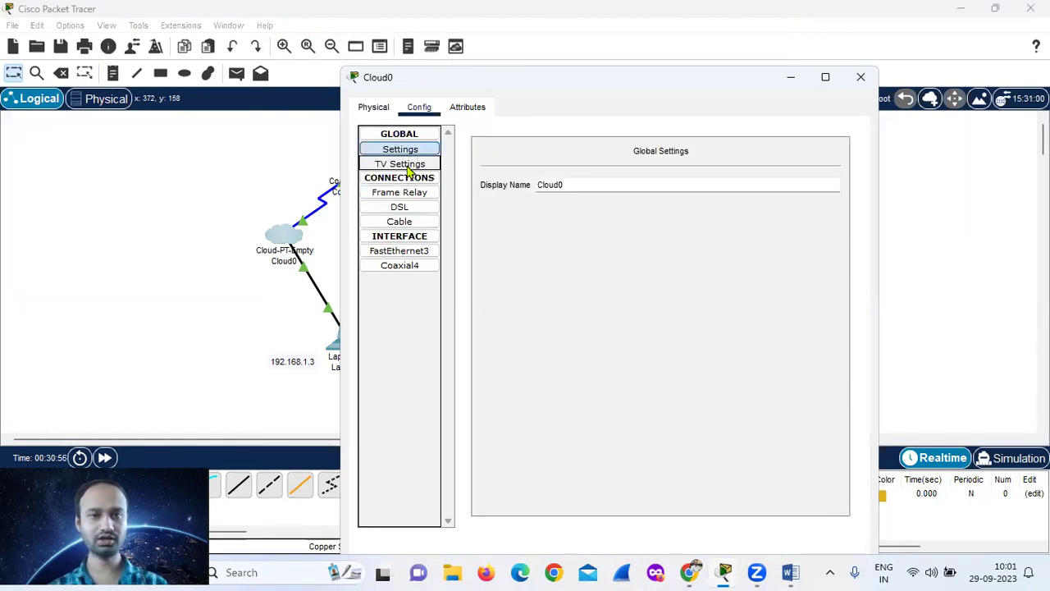
{"action": "left_click", "coordinate": [408, 165]}
{"action": "left_click", "coordinate": [413, 179]}
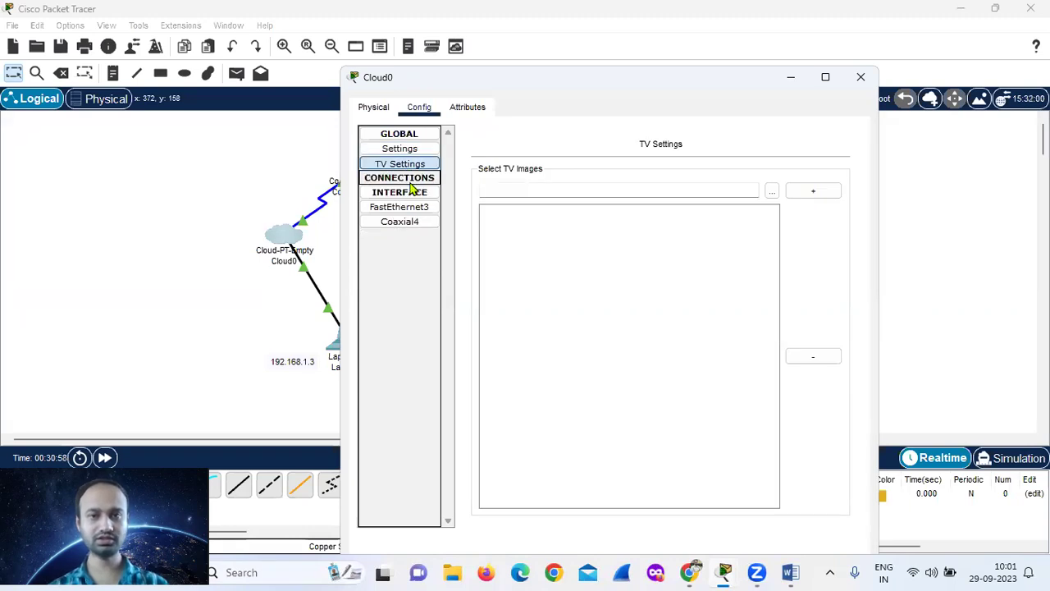
{"action": "left_click", "coordinate": [413, 196]}
{"action": "left_click", "coordinate": [414, 197]}
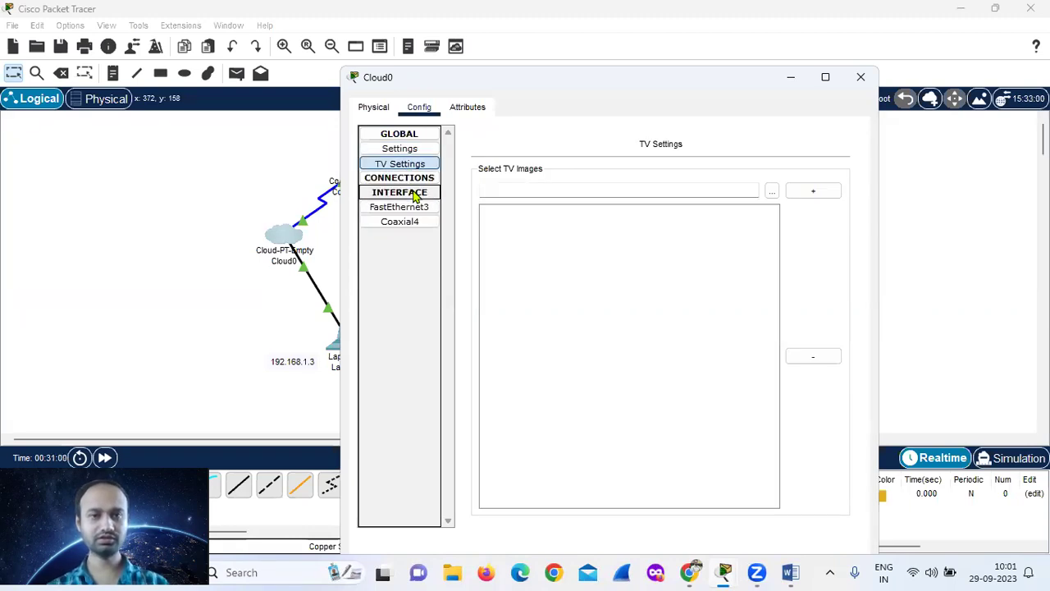
- Set the provider network of Cloud0's FastEthernet3 interface to Cable
{"action": "left_click", "coordinate": [413, 223]}
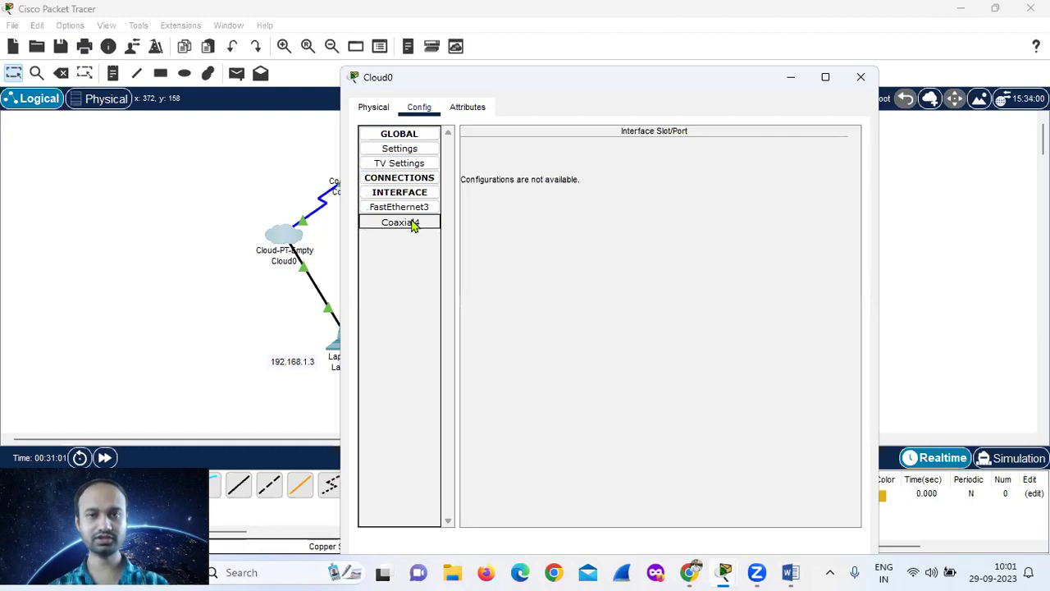
{"action": "left_click", "coordinate": [402, 208]}
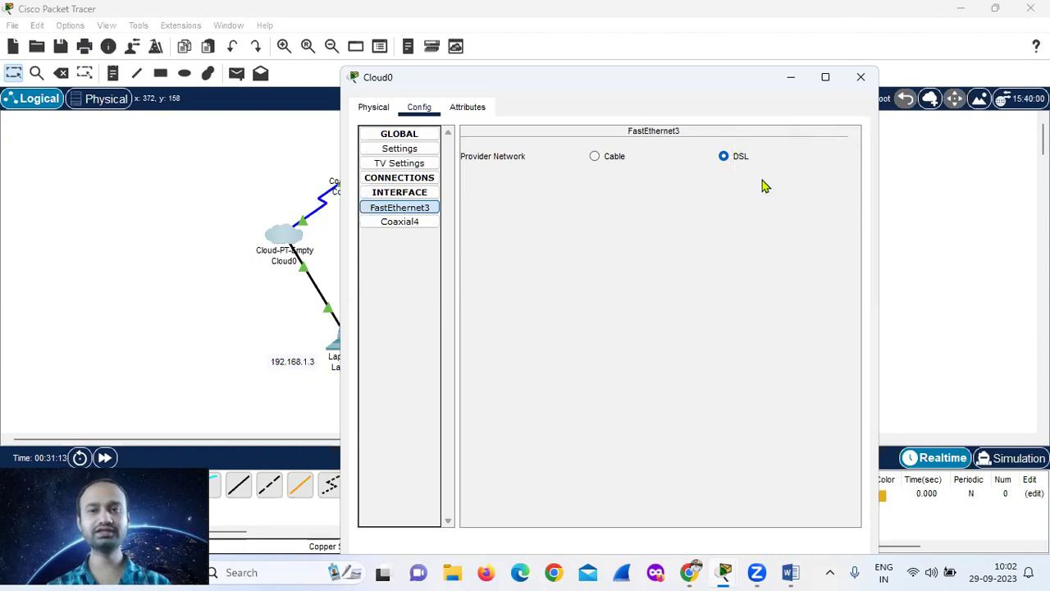
{"action": "left_click", "coordinate": [595, 157]}
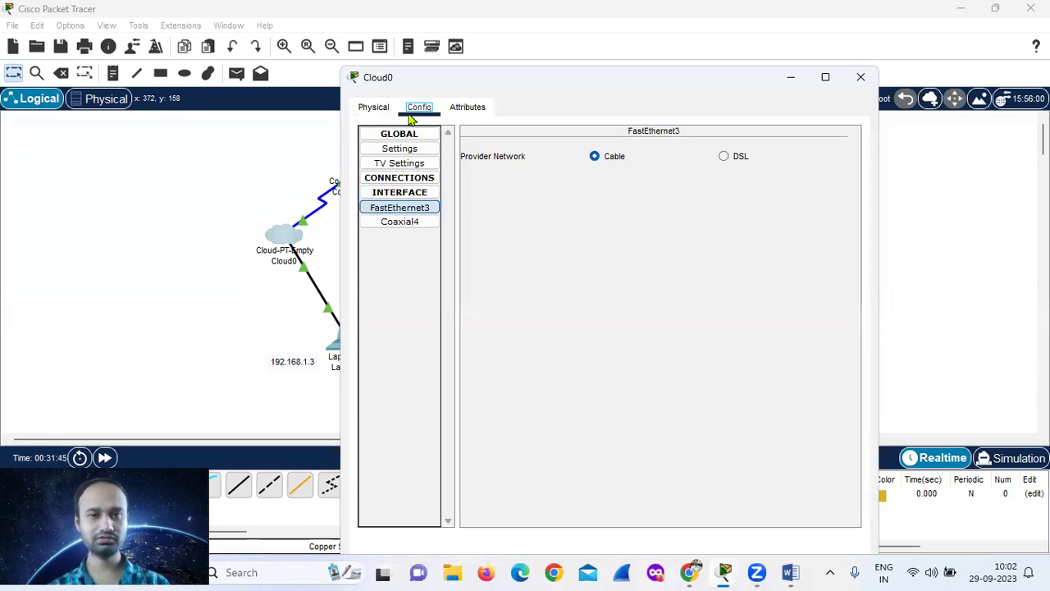
- Add a Cable connection in Cloud0 from port Coaxial4 to FastEthernet3 and close the device's window
{"action": "left_click", "coordinate": [409, 210]}
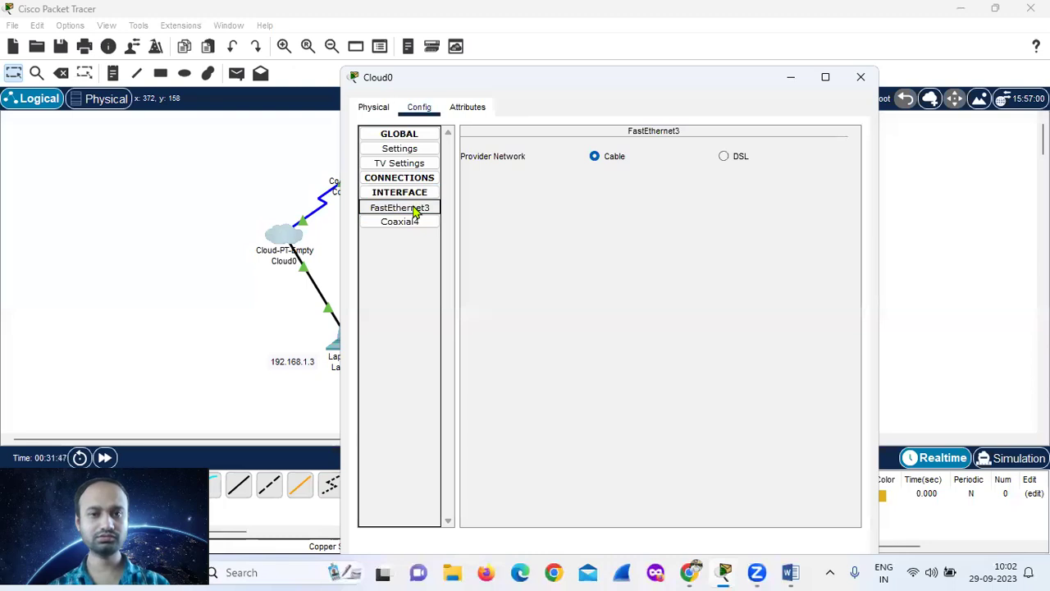
{"action": "left_click", "coordinate": [411, 178]}
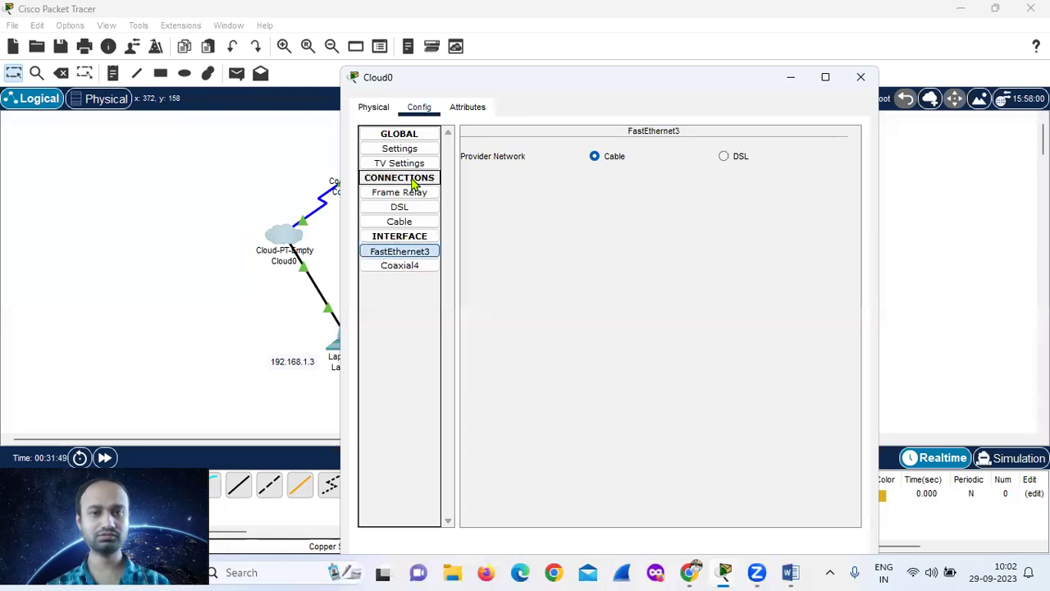
{"action": "left_click", "coordinate": [406, 222]}
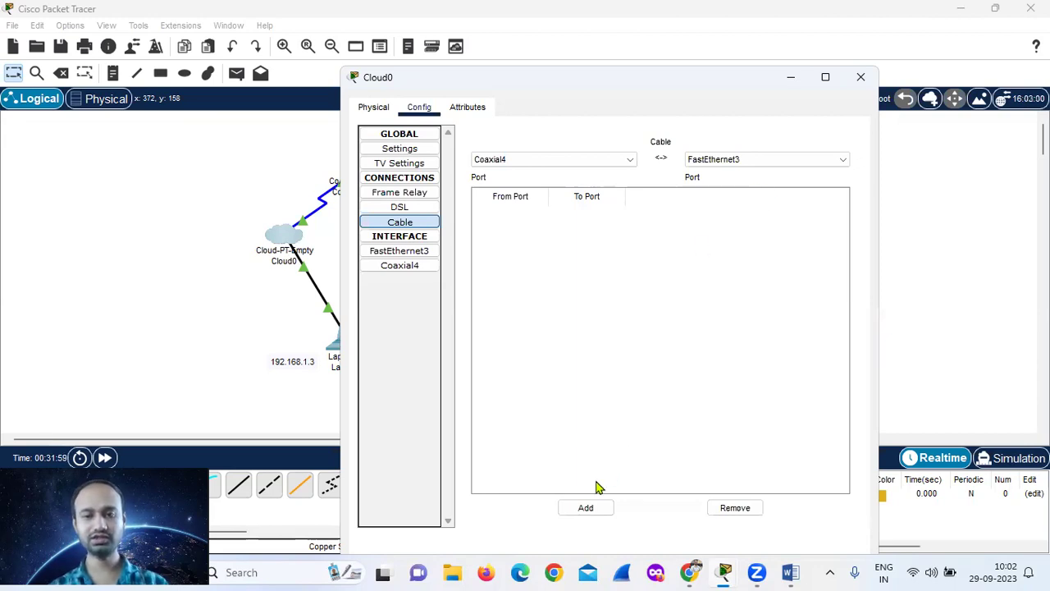
{"action": "left_click", "coordinate": [587, 508]}
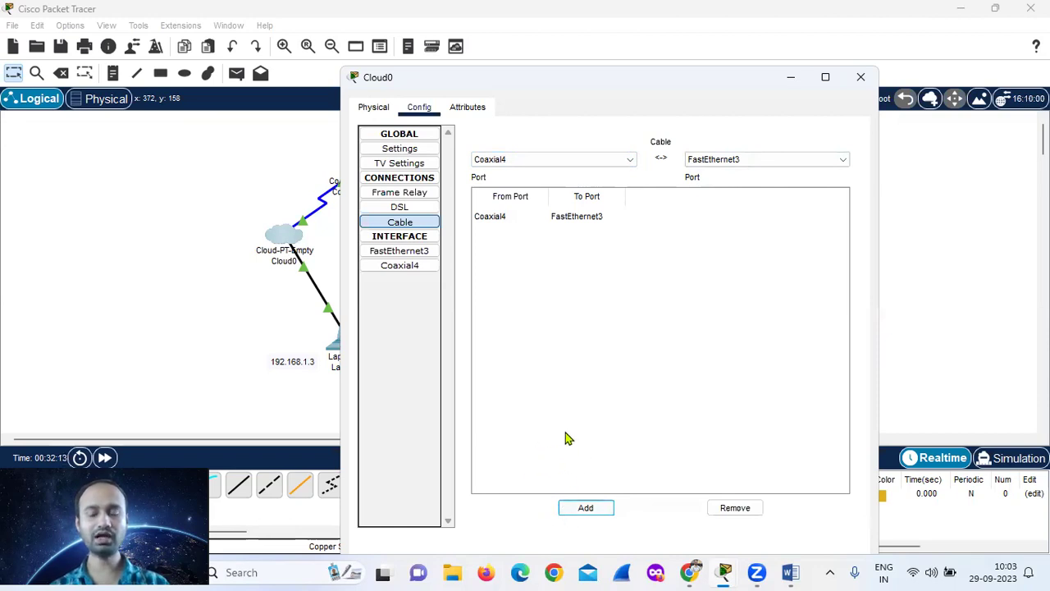
{"action": "left_click", "coordinate": [860, 77]}
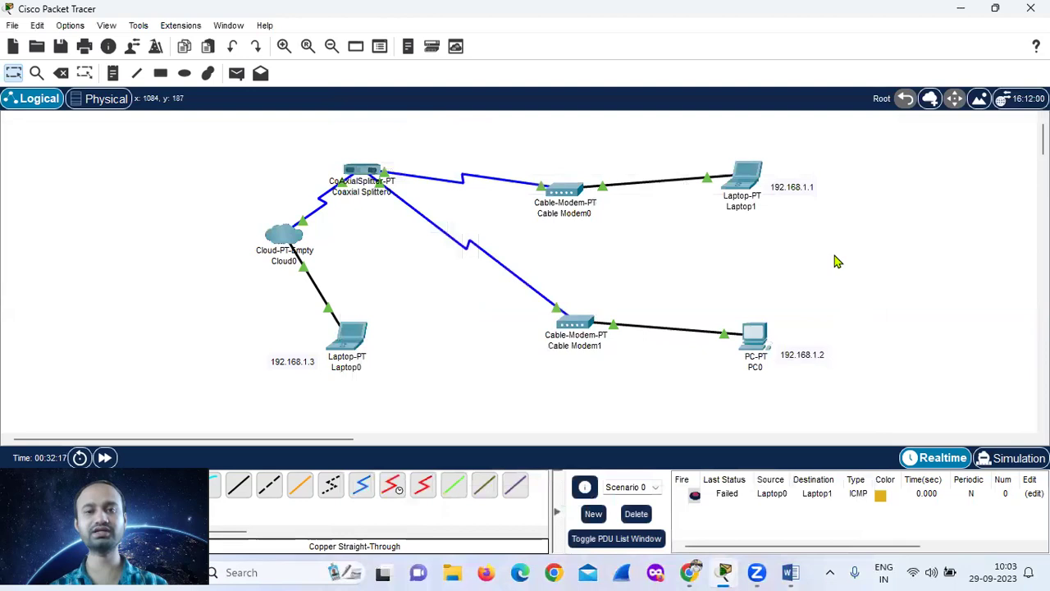
- Clear the old PDU test from Scenario 0 and send a simple PDU from Laptop0 to Laptop1
{"action": "left_click", "coordinate": [633, 514]}
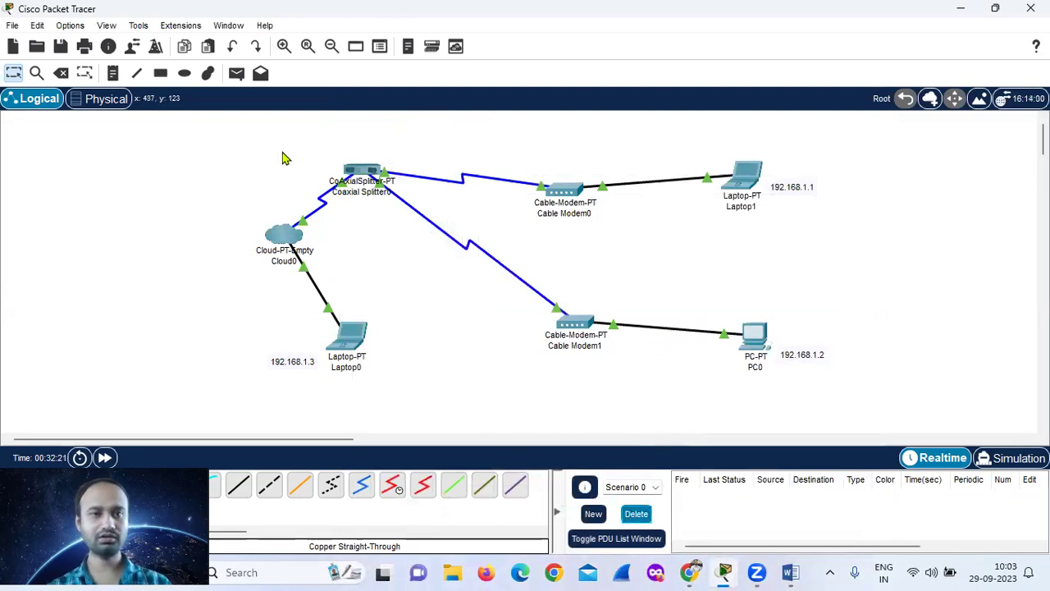
{"action": "left_click", "coordinate": [236, 73]}
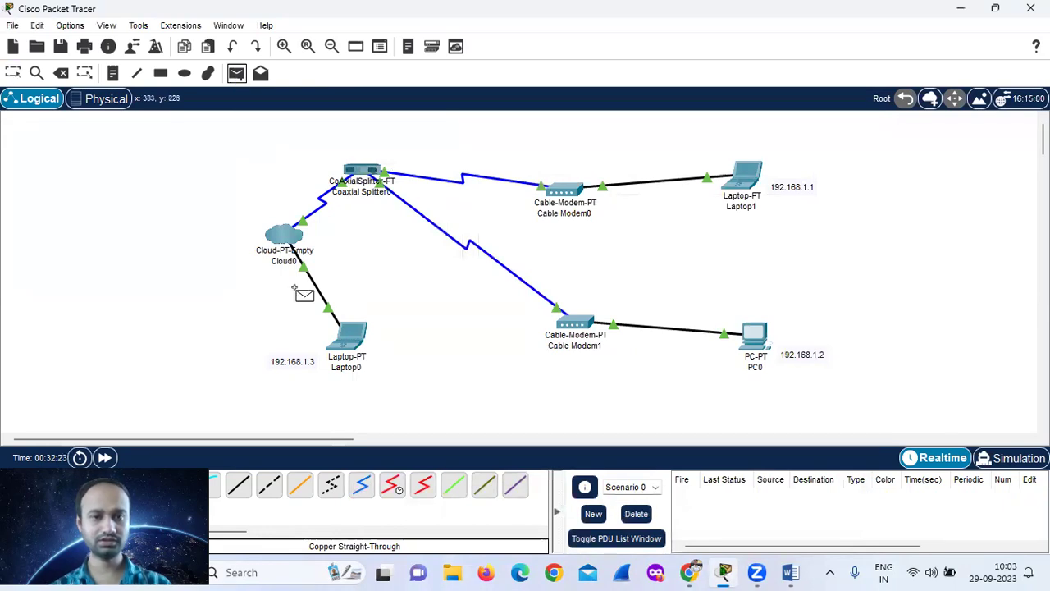
{"action": "left_click", "coordinate": [350, 337]}
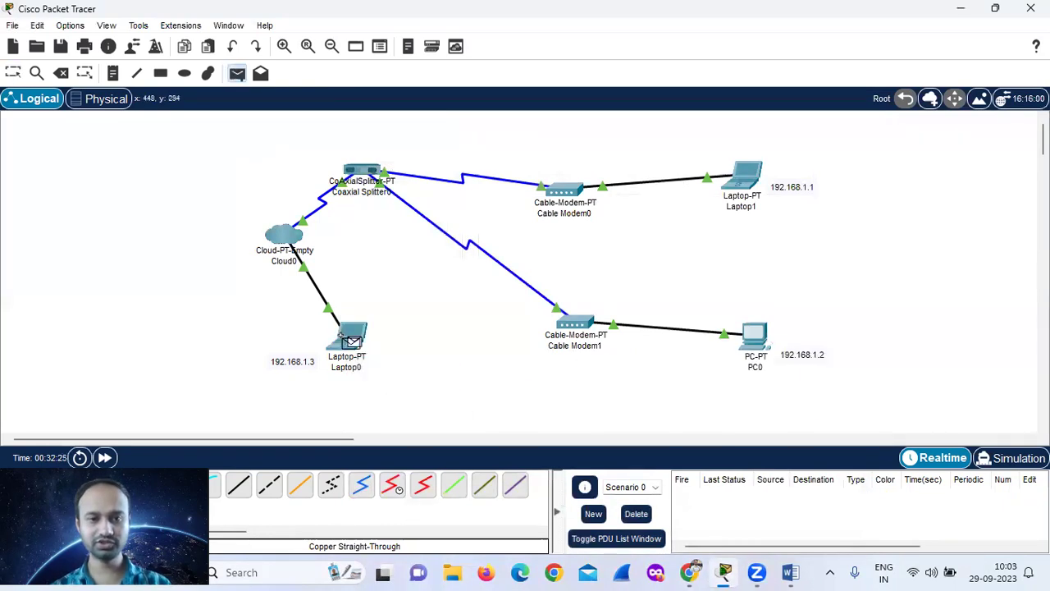
{"action": "left_click", "coordinate": [753, 175]}
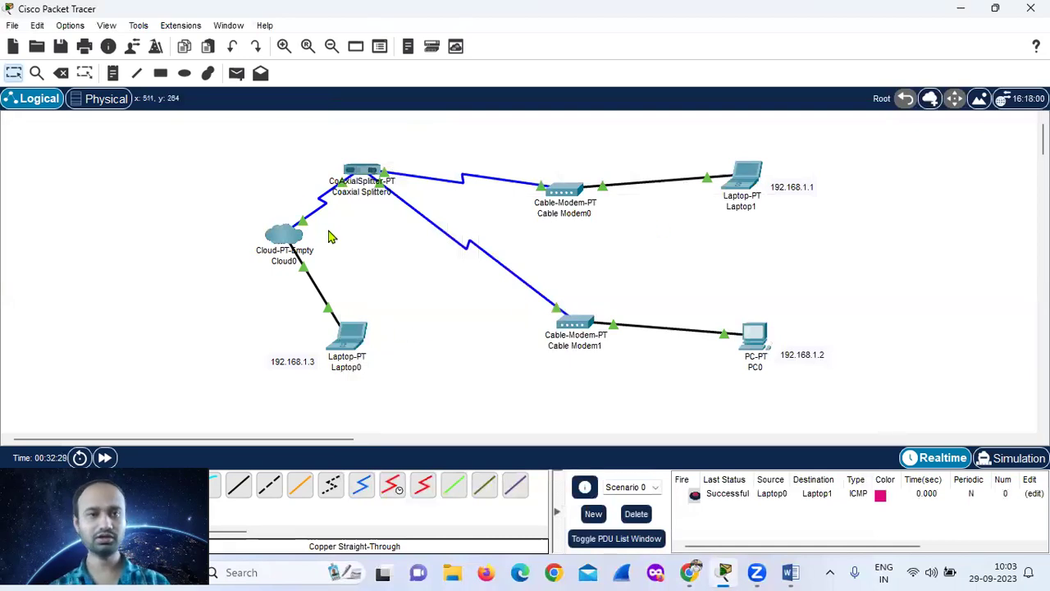
- Send a simple PDU from PC0 to Laptop0 to test connectivity
{"action": "left_click", "coordinate": [236, 76]}
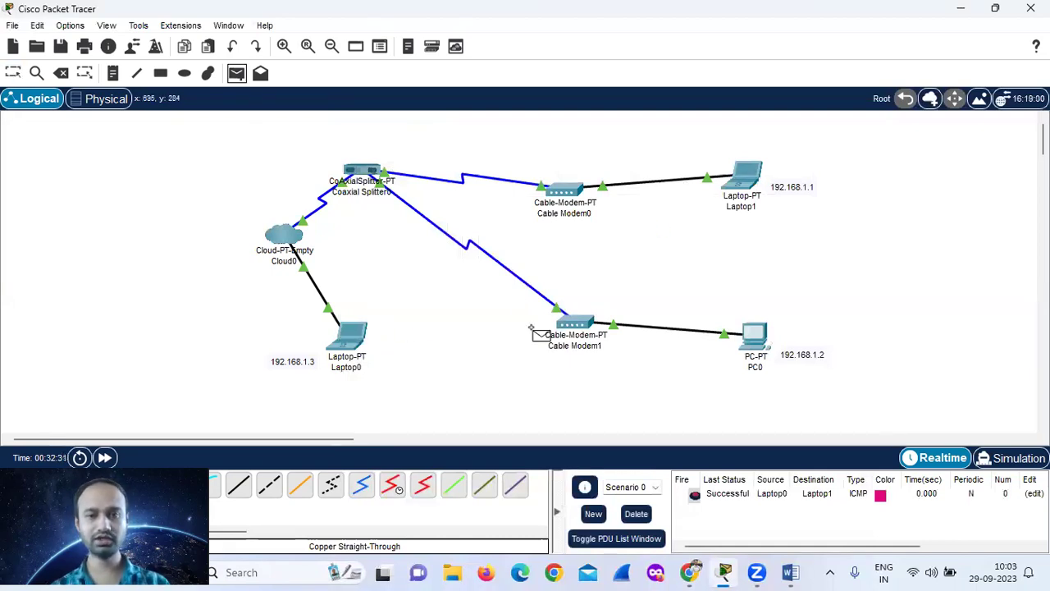
{"action": "left_click", "coordinate": [758, 338]}
{"action": "left_click", "coordinate": [357, 348]}
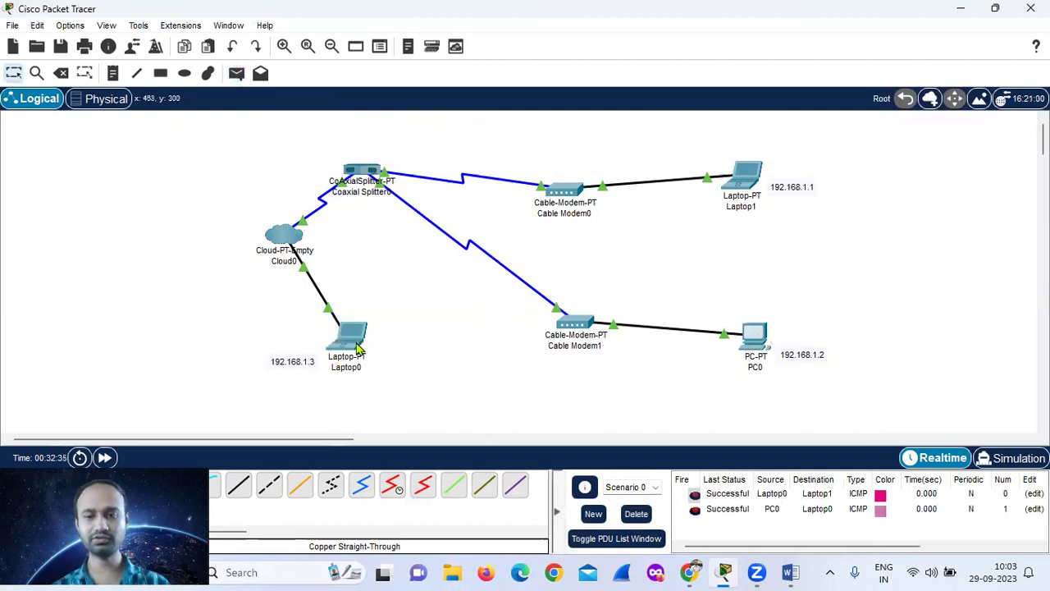
- Send a simple PDU from Laptop1 to PC0 to test connectivity
{"action": "left_click", "coordinate": [238, 75]}
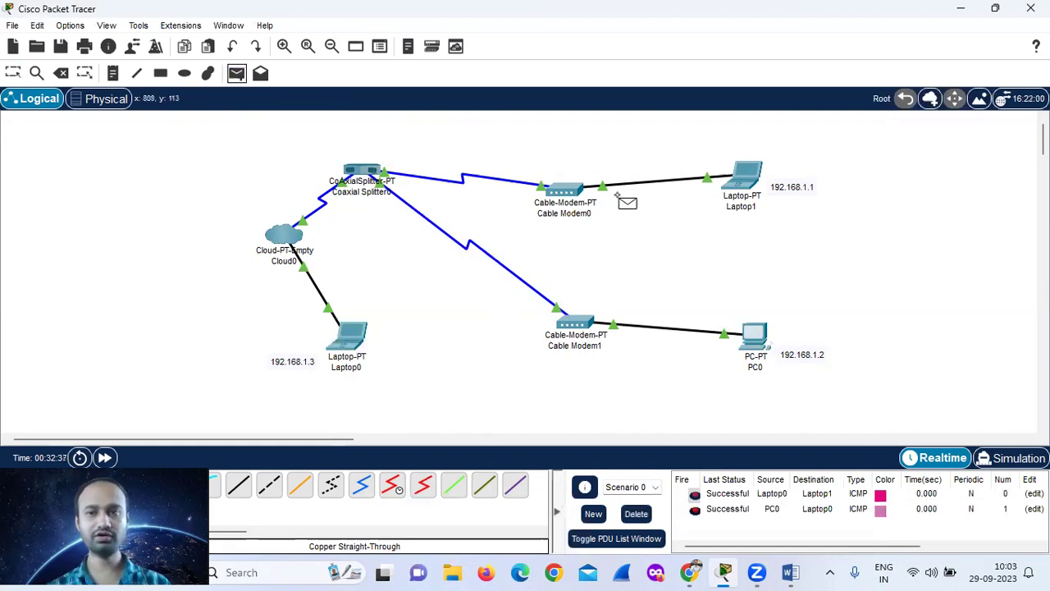
{"action": "left_click", "coordinate": [749, 175]}
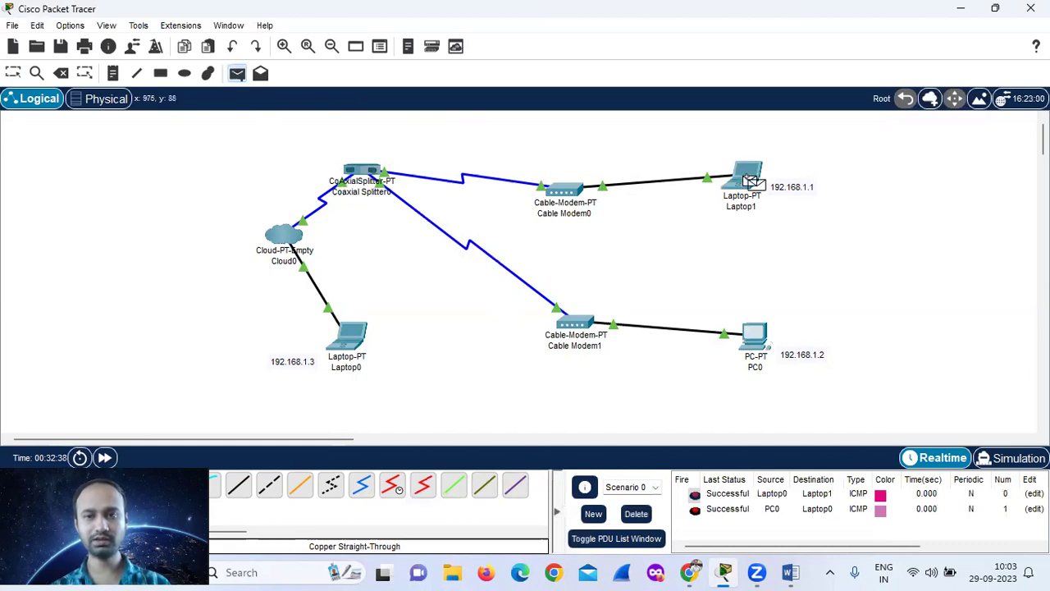
{"action": "left_click", "coordinate": [765, 353]}
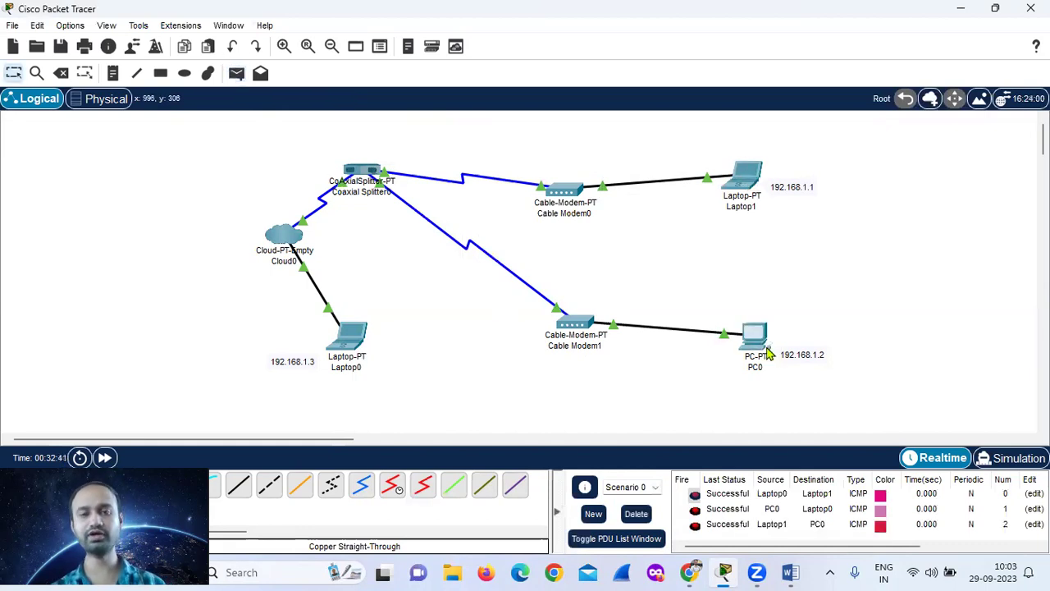